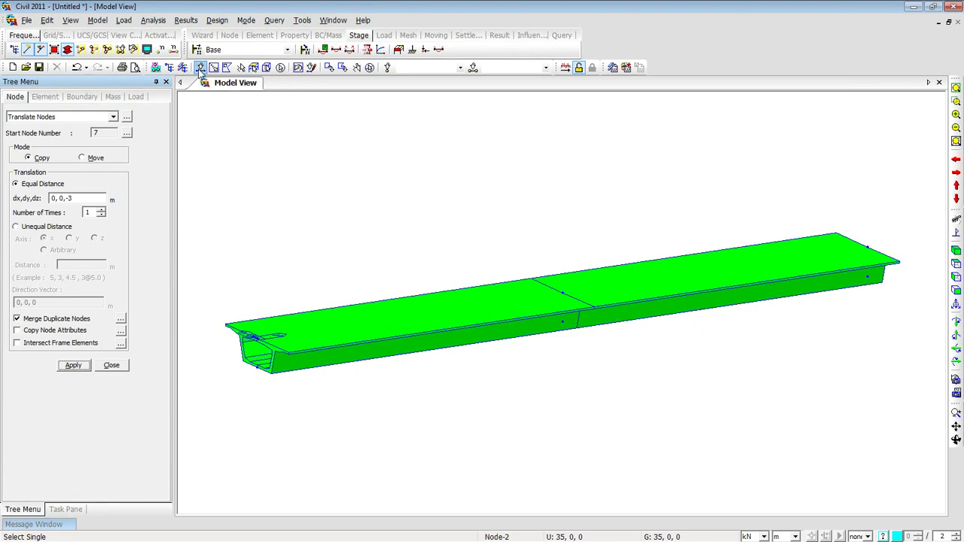
# Step: Select the lower node at the girder's middle support and set up an element extrusion using section 2: Pier
pyautogui.click(557, 322)
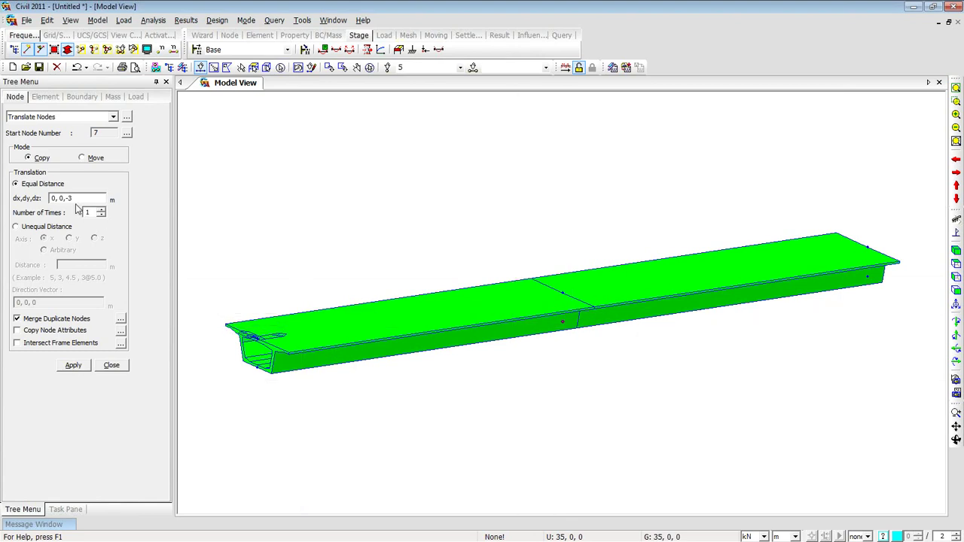
pyautogui.rightClick(269, 176)
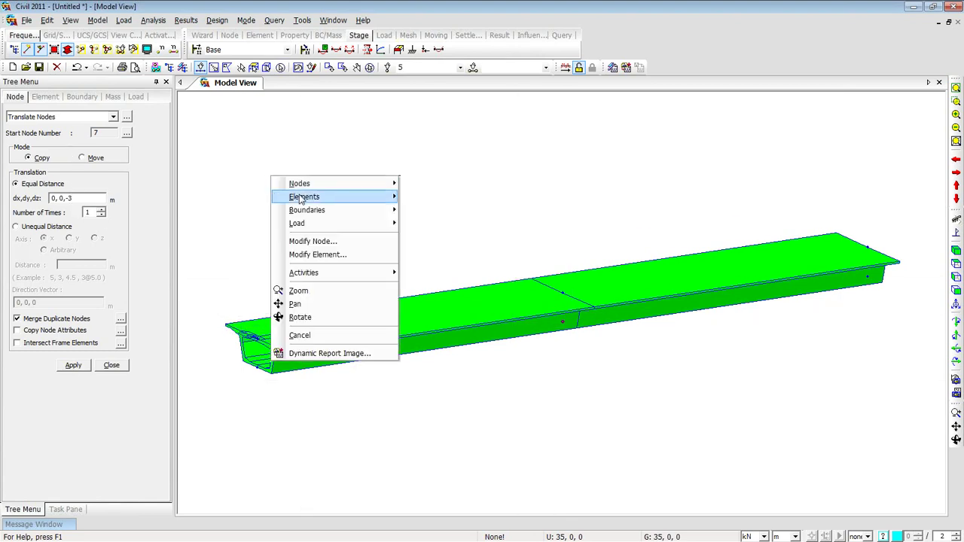
pyautogui.moveTo(304, 197)
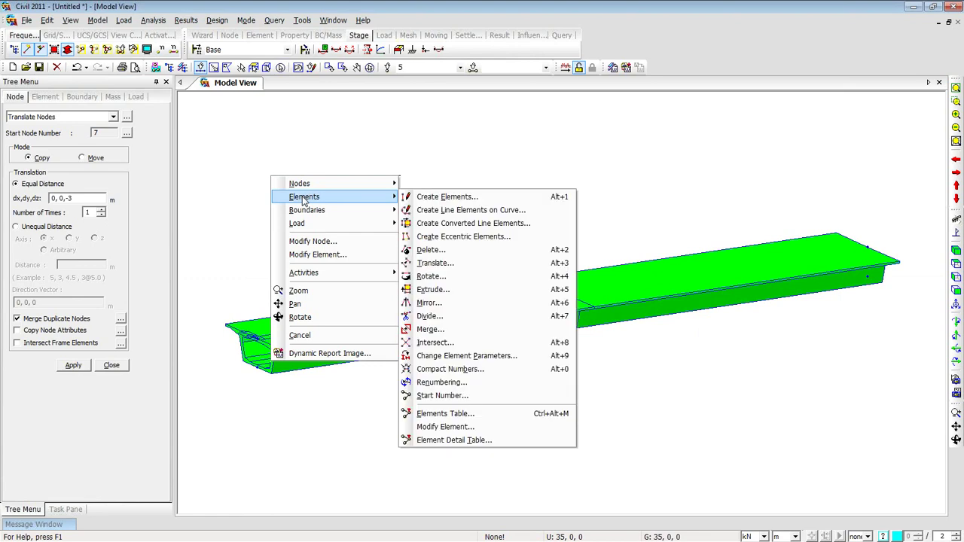
pyautogui.click(454, 289)
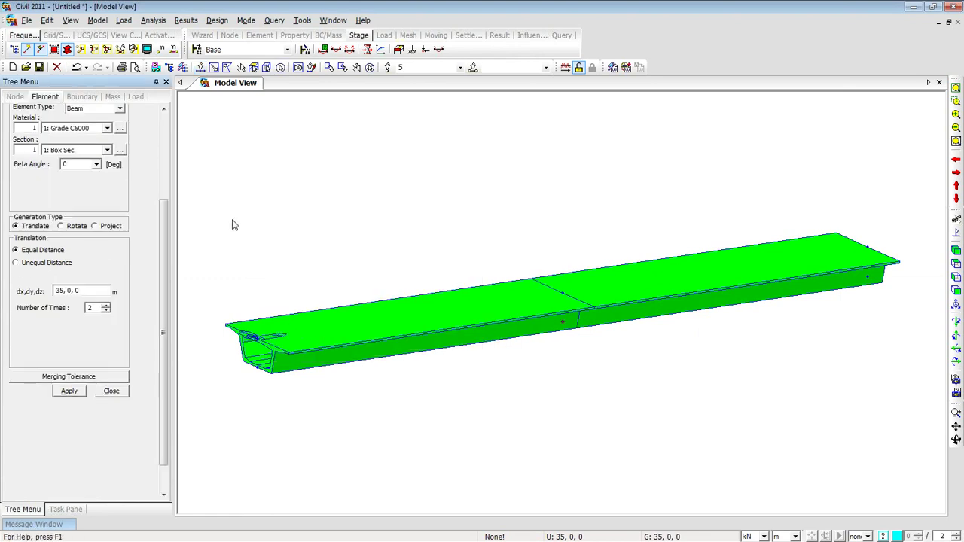
pyautogui.click(107, 151)
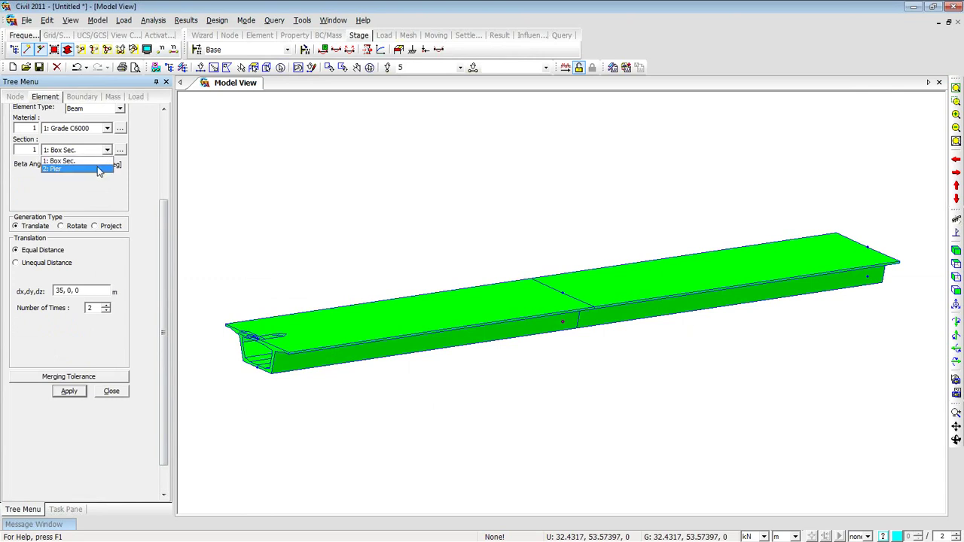
pyautogui.click(97, 170)
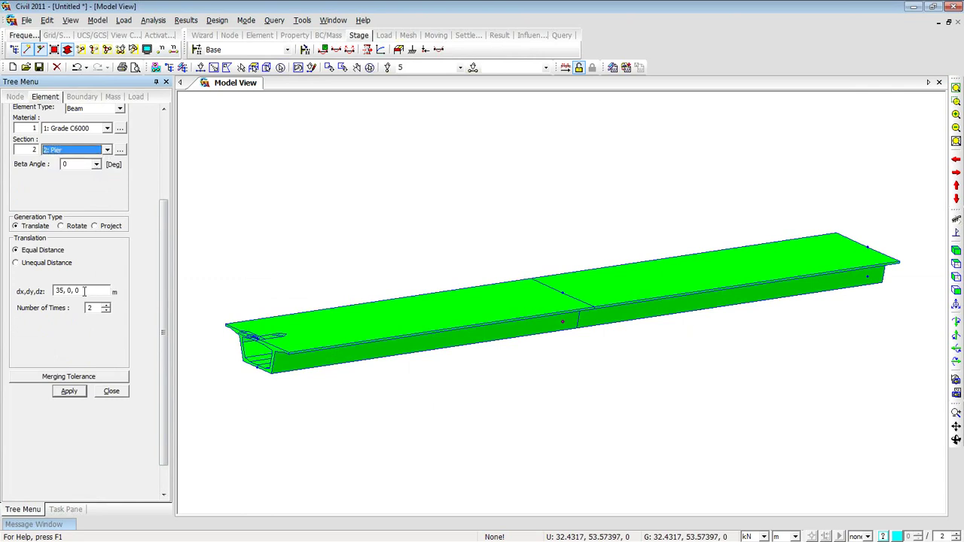
# Step: Extrude the selected node into a pier with a translation of 0, 0, -10 m, repeated 1 time, and finish the extrusion
pyautogui.doubleClick(61, 291)
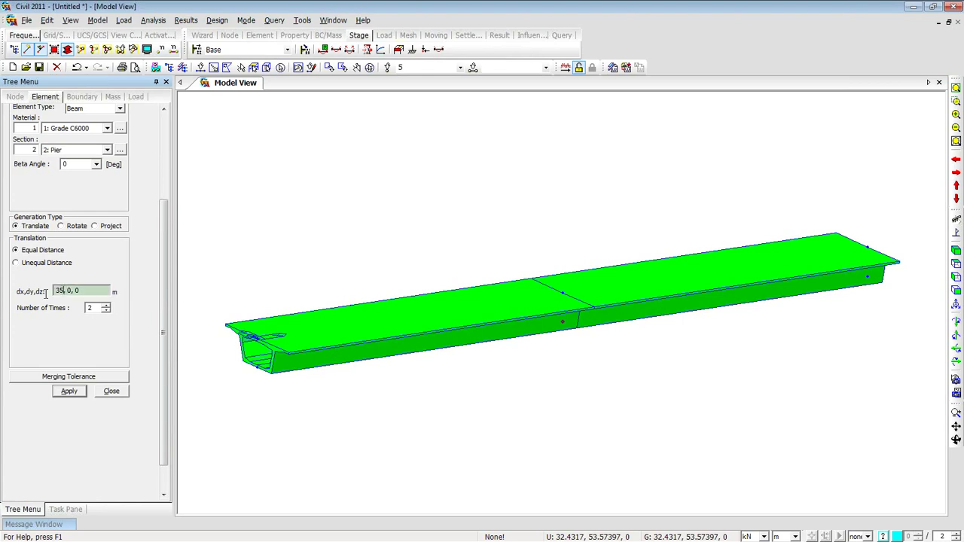
pyautogui.write('0')
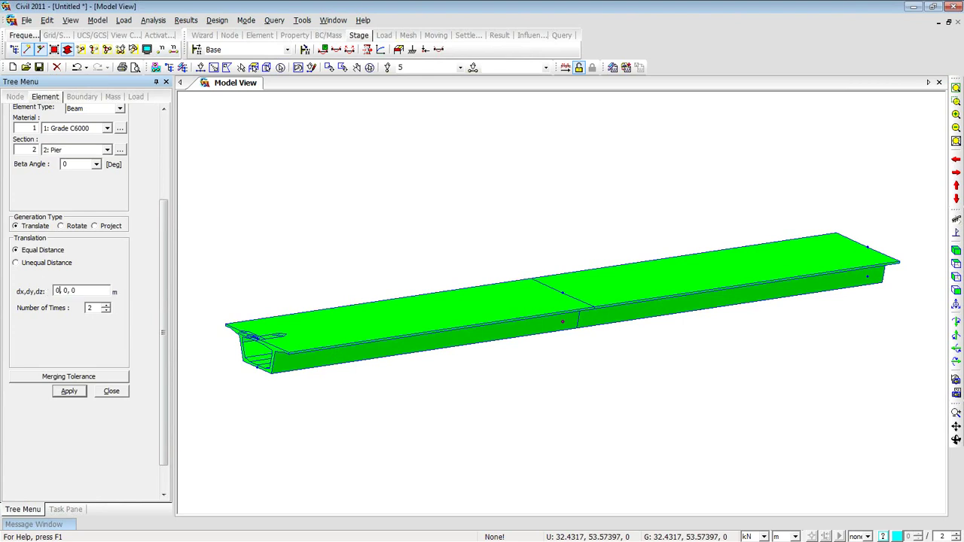
pyautogui.doubleClick(72, 291)
pyautogui.write('15')
pyautogui.click(106, 310)
pyautogui.click(106, 311)
pyautogui.click(77, 392)
pyautogui.click(106, 304)
pyautogui.click(78, 396)
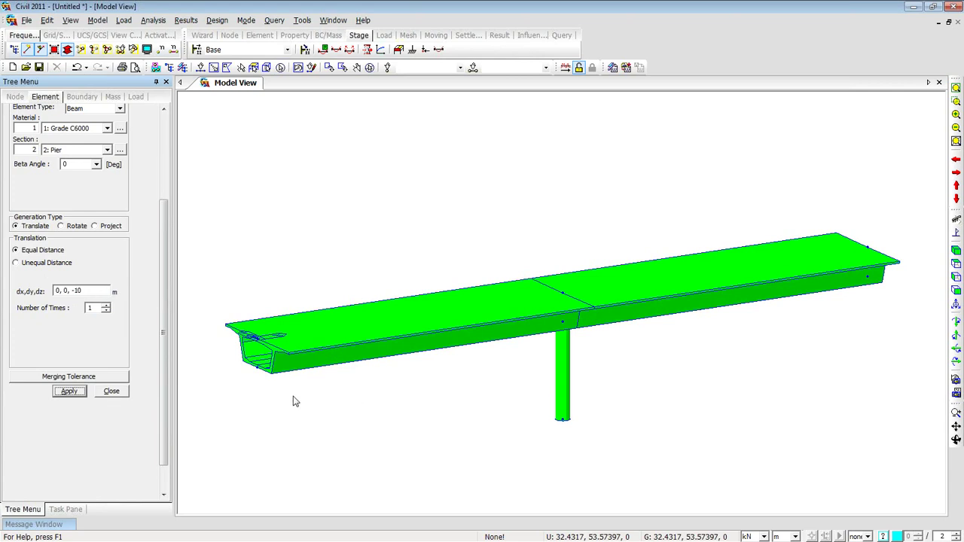
pyautogui.click(111, 391)
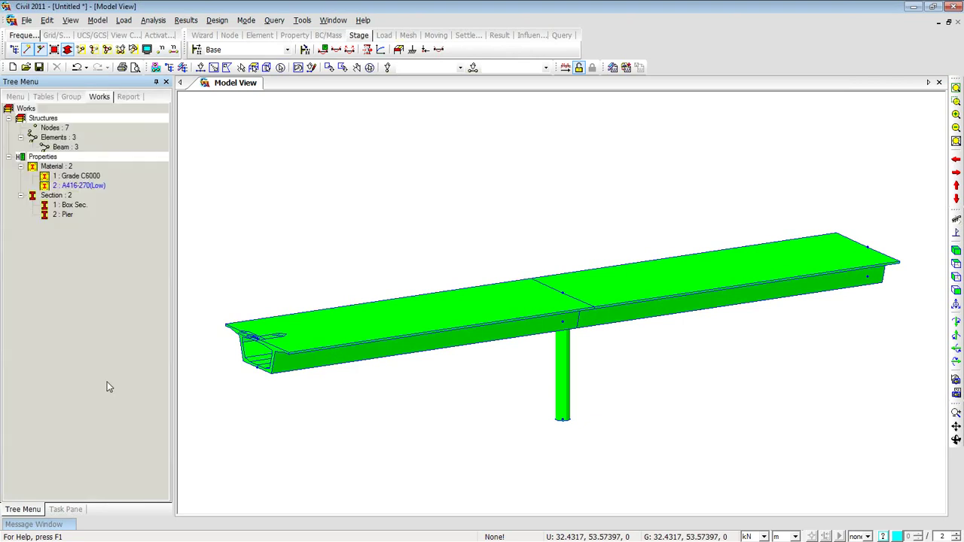
pyautogui.rightClick(253, 145)
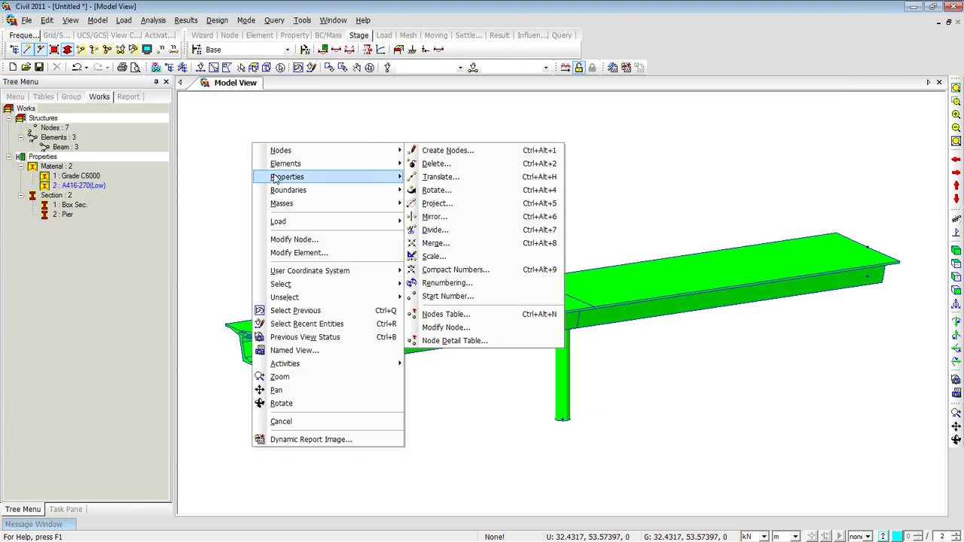
pyautogui.moveTo(279, 177)
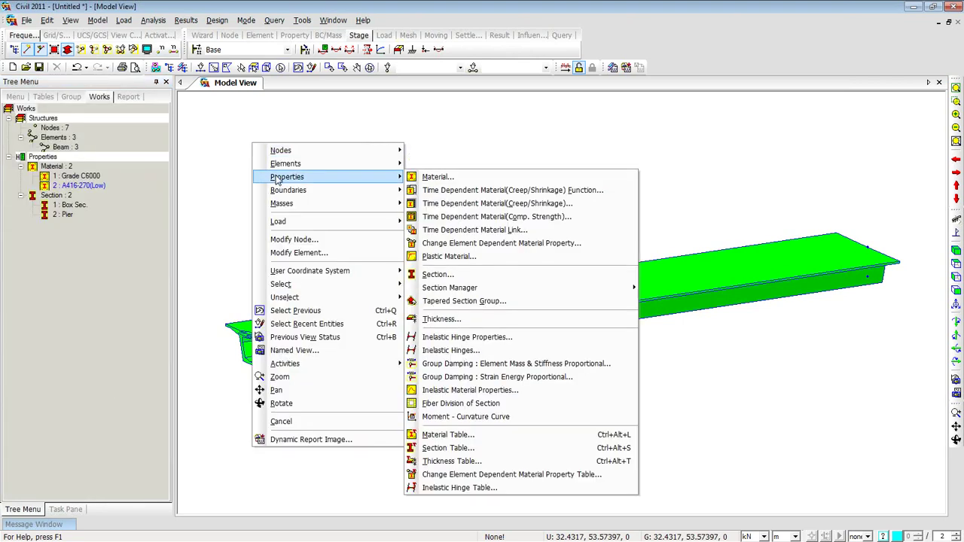
pyautogui.click(430, 205)
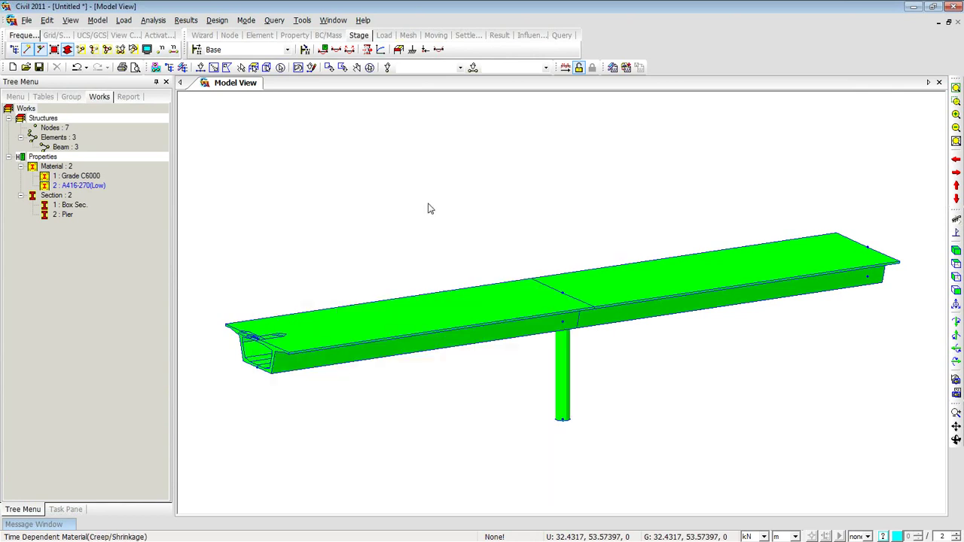
pyautogui.moveTo(426, 210); pyautogui.dragTo(338, 125)
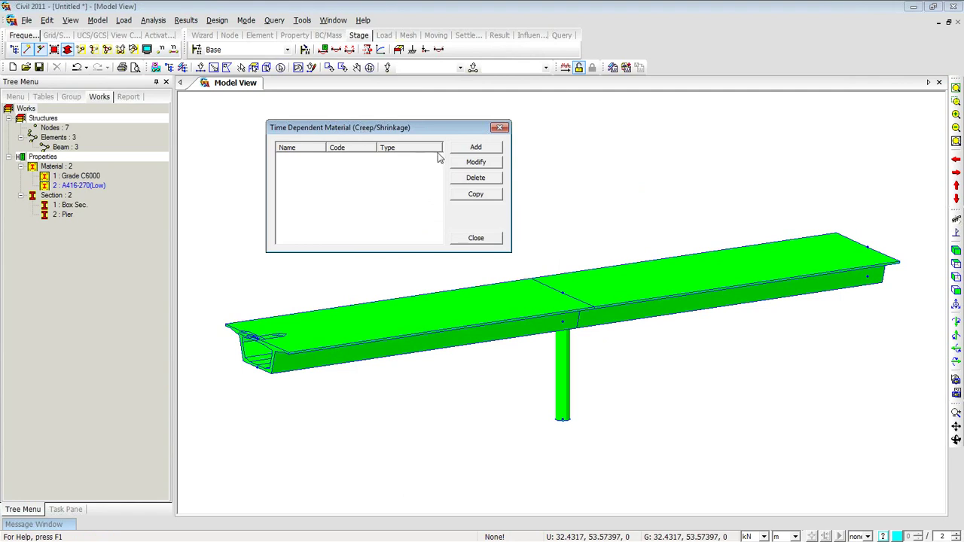
pyautogui.click(475, 147)
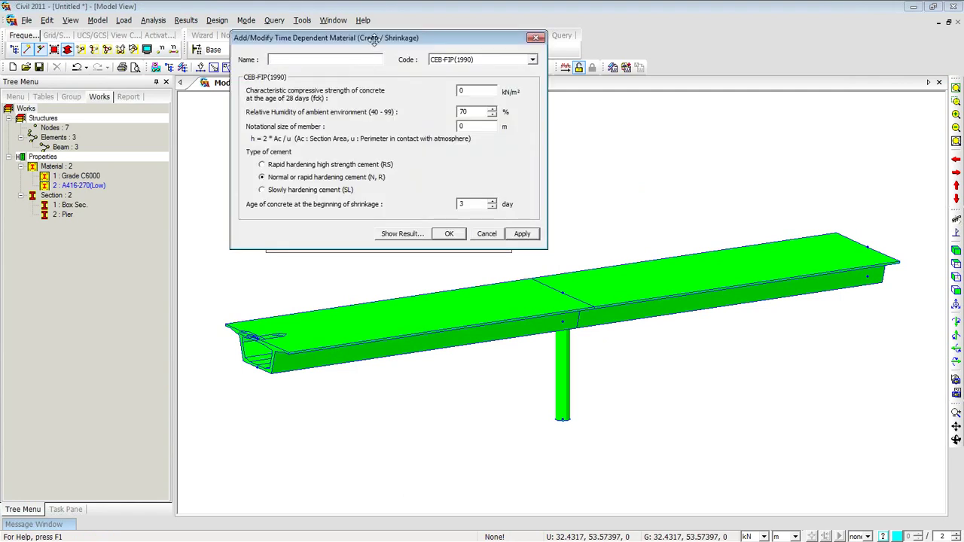
pyautogui.moveTo(374, 38); pyautogui.dragTo(469, 174)
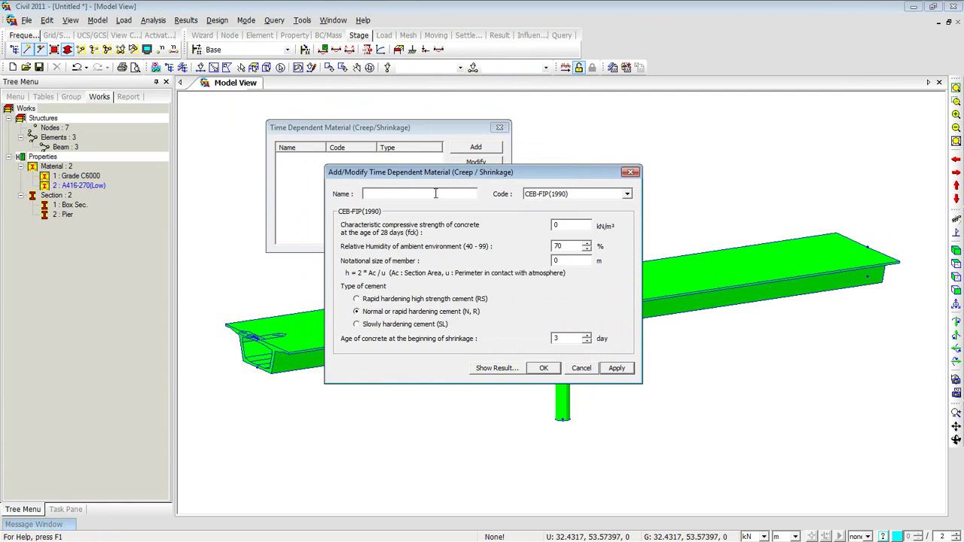
pyautogui.write('C6000')
pyautogui.click(627, 194)
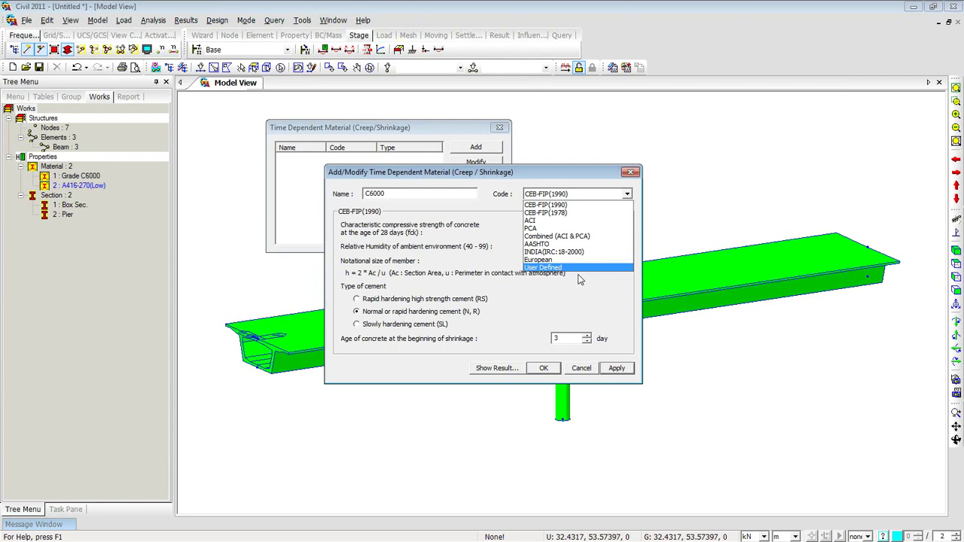
pyautogui.click(584, 205)
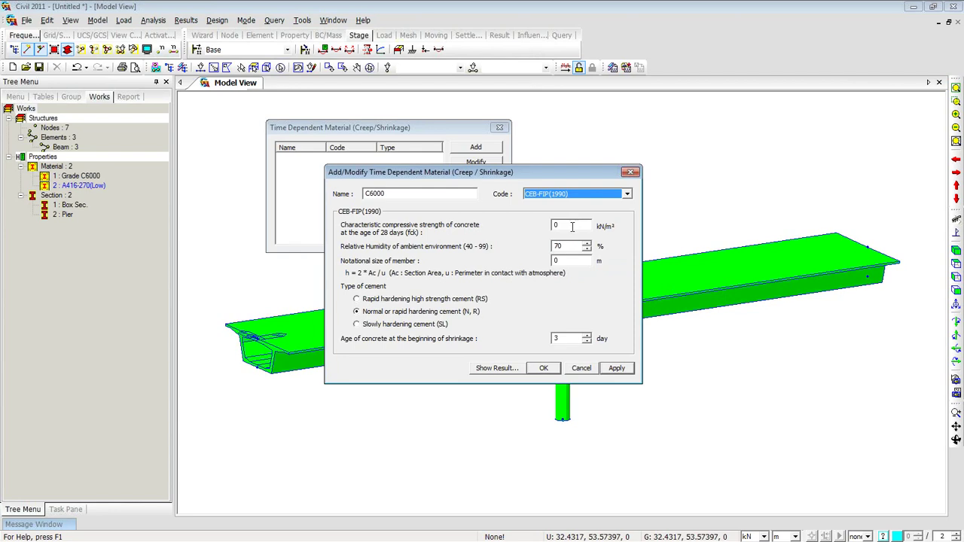
pyautogui.click(572, 226)
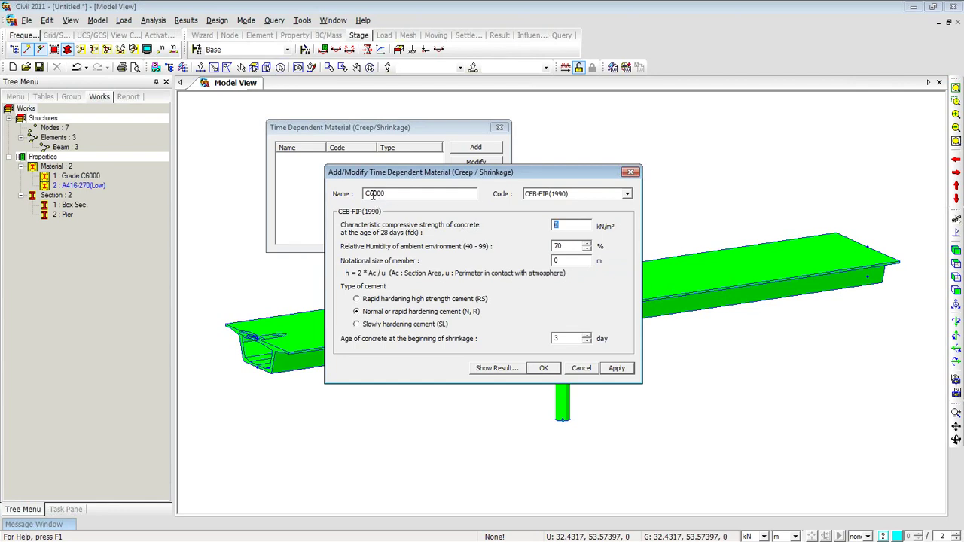
pyautogui.moveTo(369, 194); pyautogui.dragTo(388, 193)
pyautogui.click(632, 172)
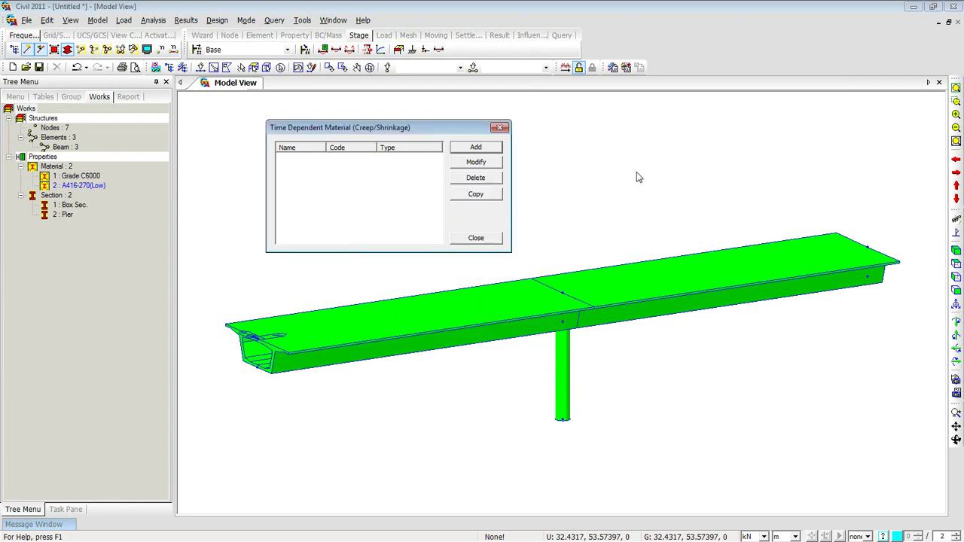
pyautogui.click(500, 127)
# Step: Change the model units to kips for force and inches for length
pyautogui.click(764, 536)
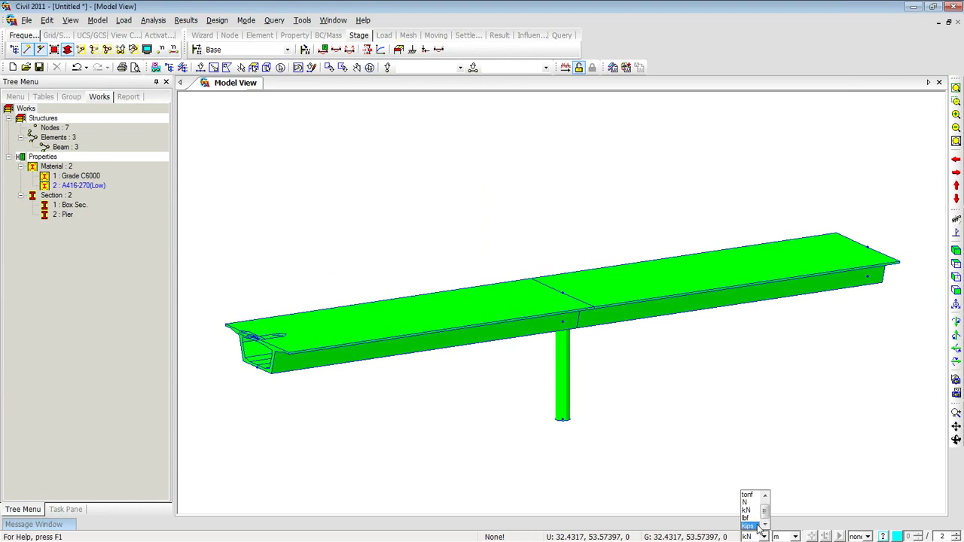
pyautogui.click(753, 525)
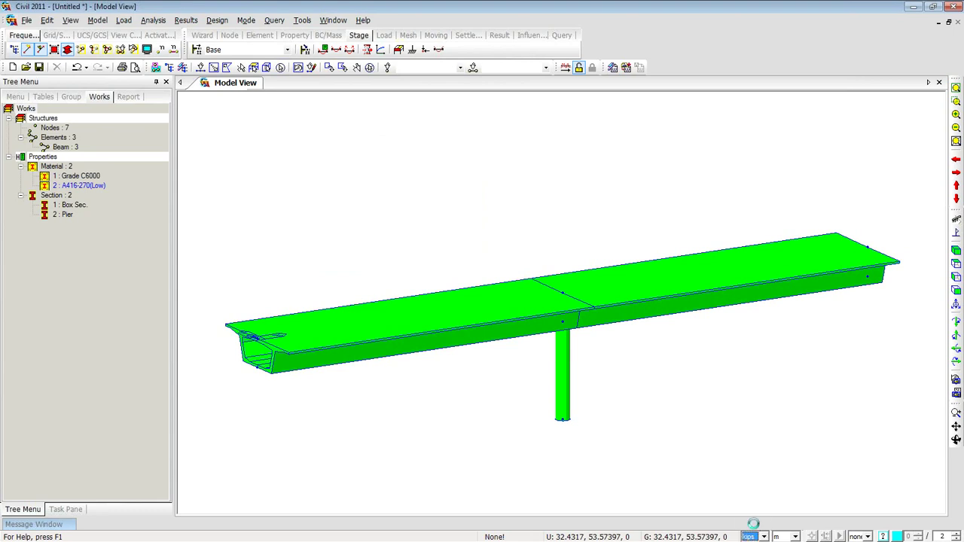
pyautogui.click(794, 536)
pyautogui.click(781, 518)
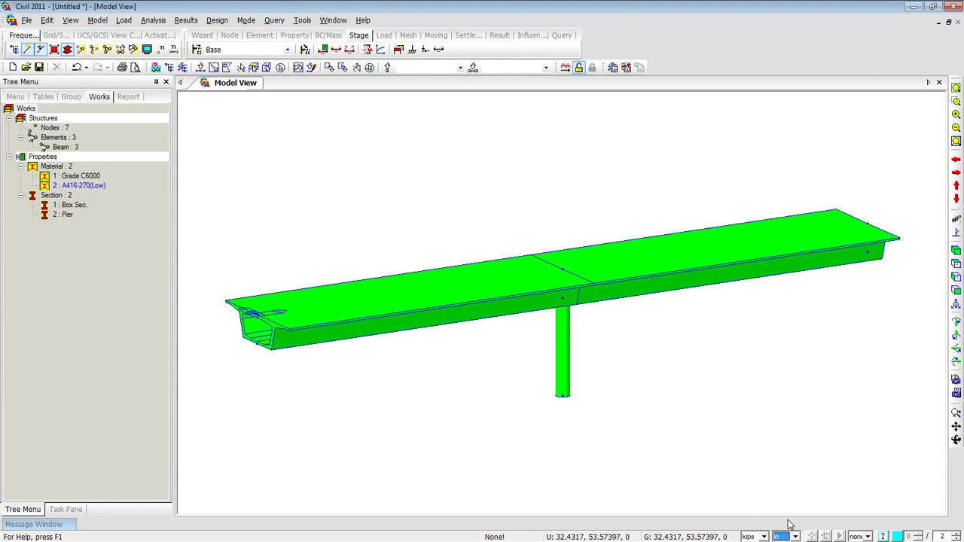
# Step: Define a CEB-FIP(1990) creep/shrinkage material named C6000 with 28-day compressive strength 6 kips/in² and notational member size 12 in
pyautogui.rightClick(338, 162)
pyautogui.moveTo(424, 198)
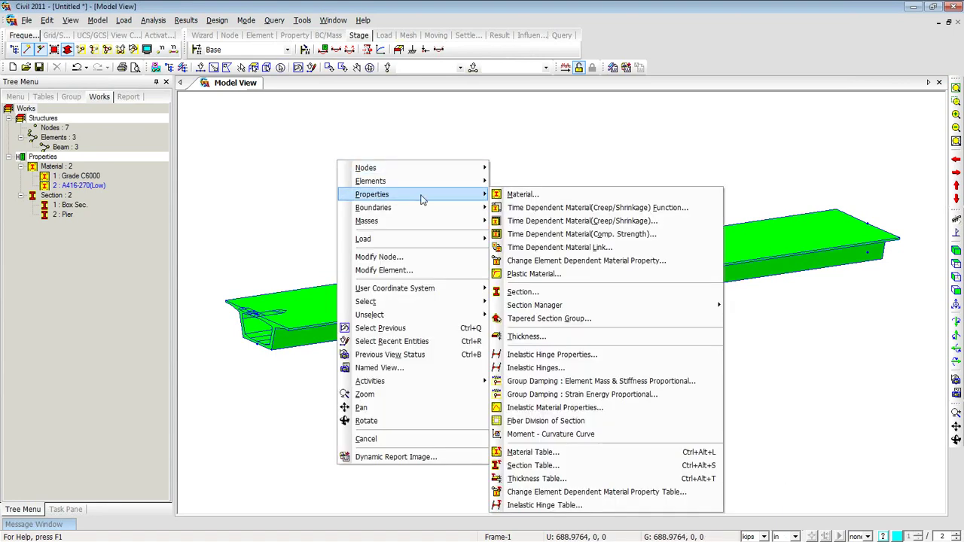
pyautogui.click(526, 221)
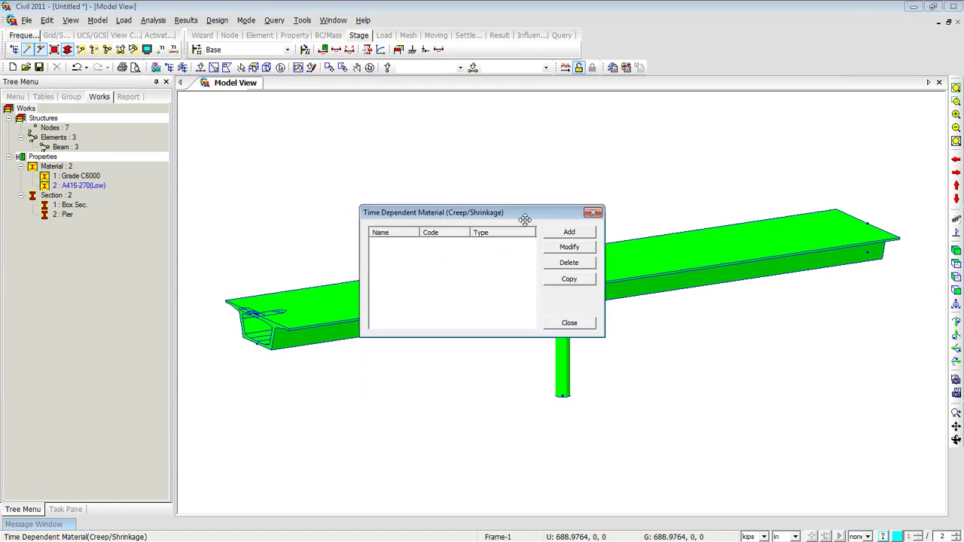
pyautogui.click(566, 231)
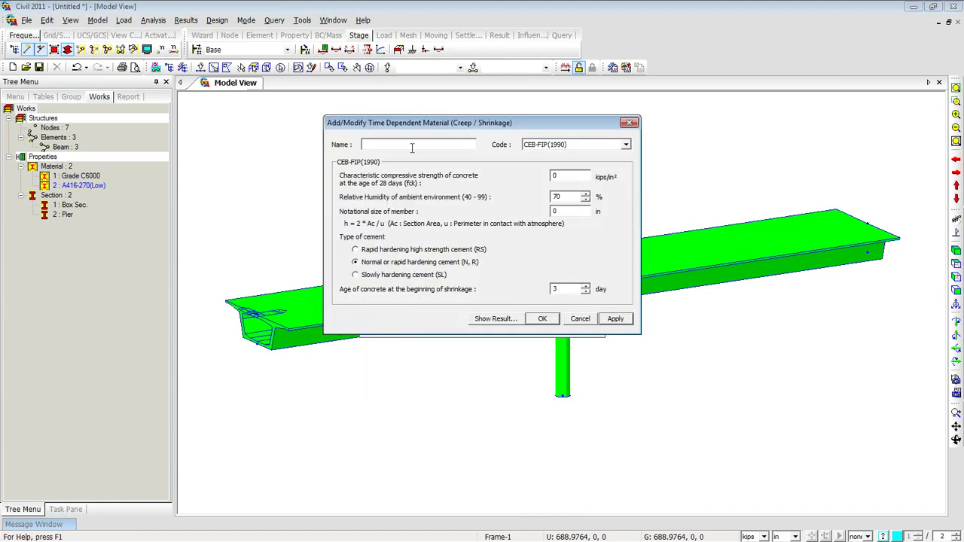
pyautogui.write('C600')
pyautogui.moveTo(576, 175); pyautogui.dragTo(540, 176)
pyautogui.write('6')
pyautogui.moveTo(563, 211); pyautogui.dragTo(540, 210)
pyautogui.write('12')
# Step: Review the creep coefficient and shrinkage strain graphs of the C6000 material and save its definition
pyautogui.click(495, 319)
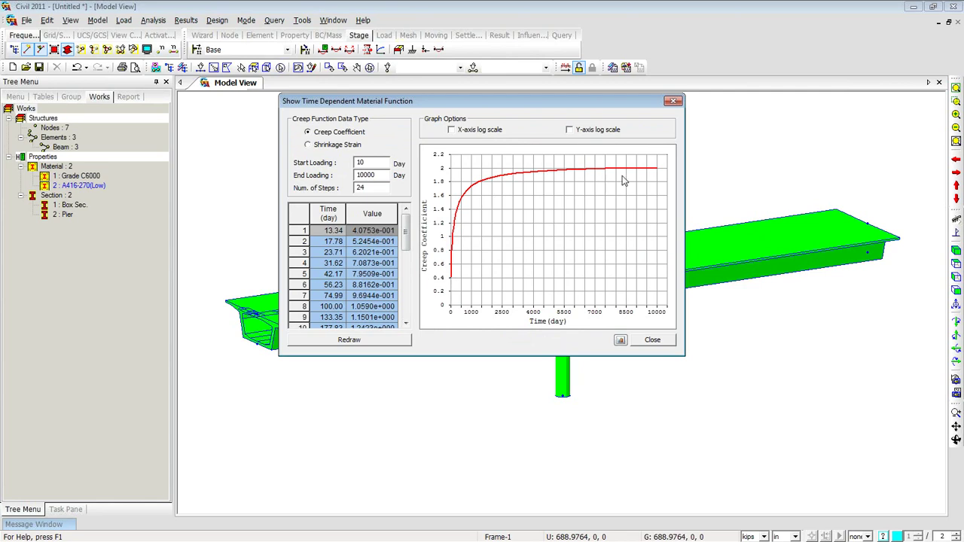
pyautogui.click(347, 148)
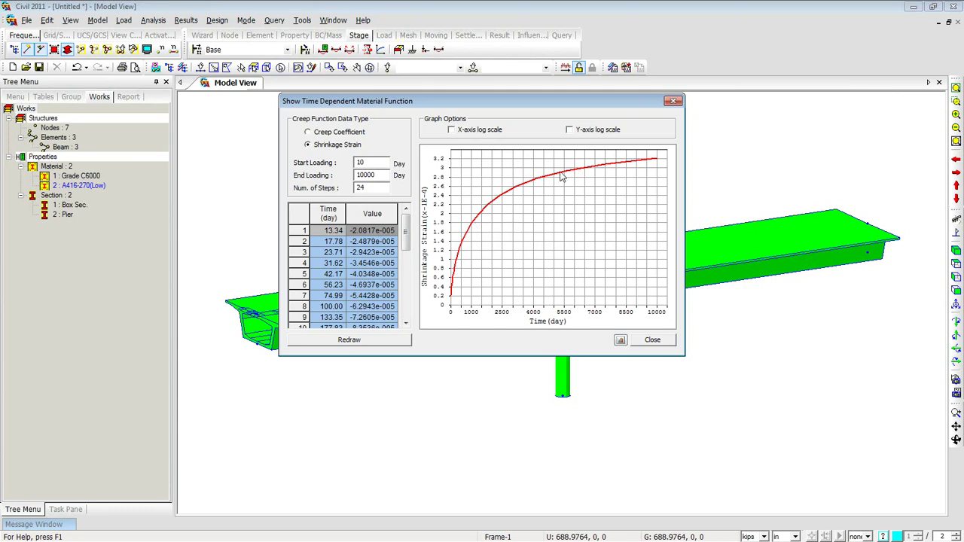
pyautogui.click(673, 101)
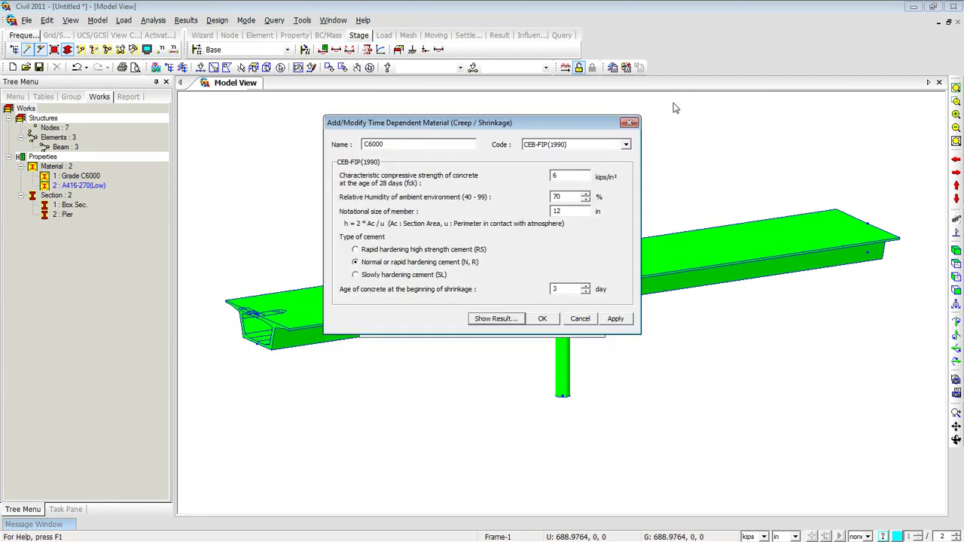
pyautogui.click(543, 321)
pyautogui.press('Escape')
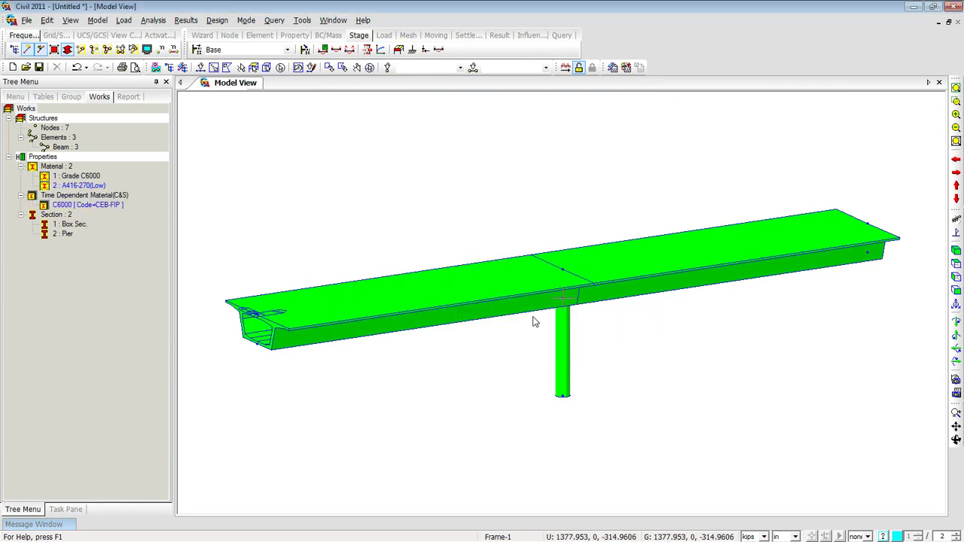
# Step: Create a time-dependent compressive strength material named C6000 that follows the CEB-FIP code
pyautogui.rightClick(299, 132)
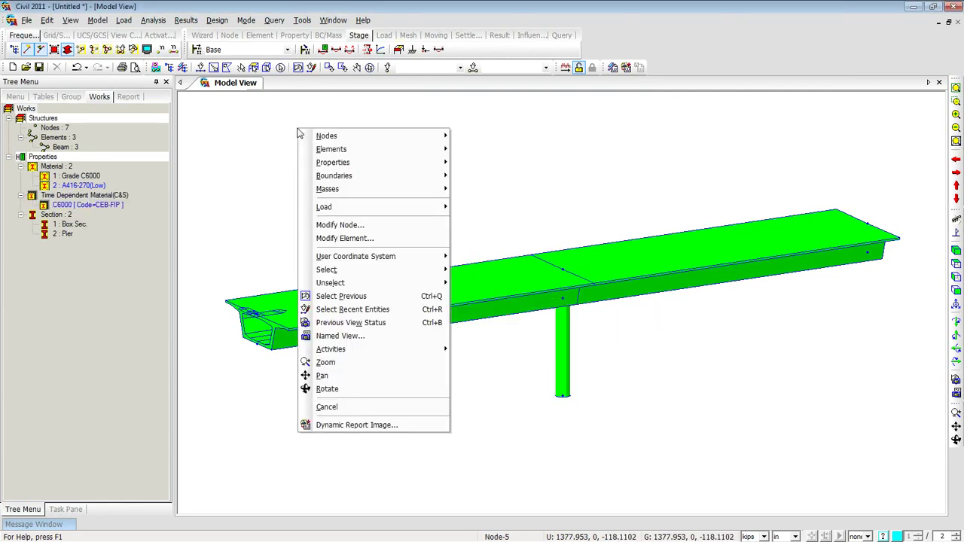
pyautogui.moveTo(332, 163)
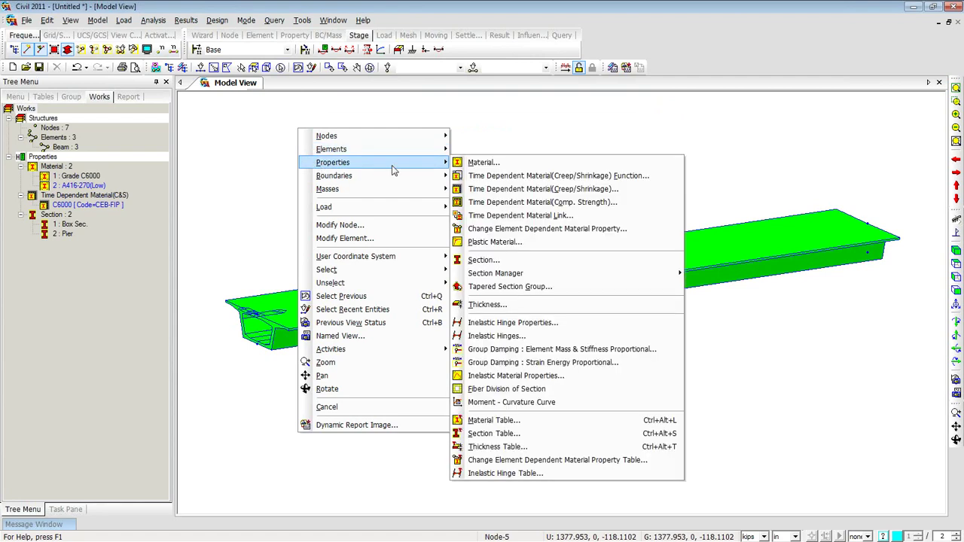
pyautogui.click(475, 205)
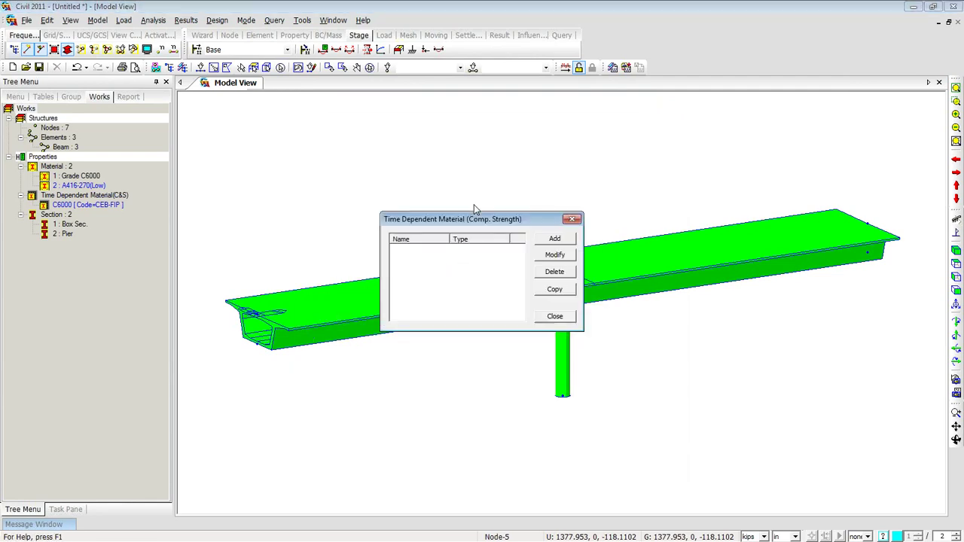
pyautogui.click(542, 241)
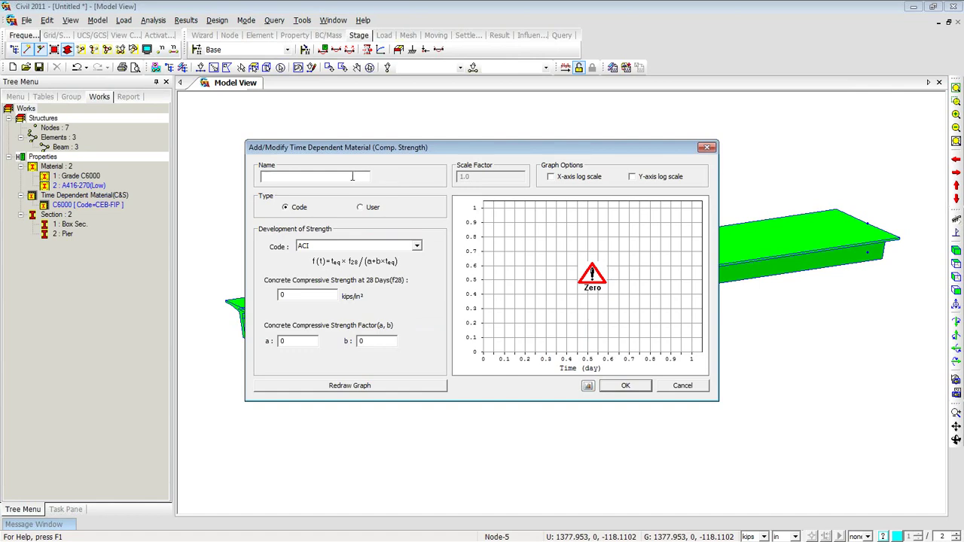
pyautogui.write('C6000')
pyautogui.moveTo(286, 177)
pyautogui.mouseDown()
pyautogui.moveTo(260, 178)
pyautogui.moveTo(293, 179)
pyautogui.moveTo(276, 179)
pyautogui.mouseUp()
pyautogui.click(374, 247)
pyautogui.click(360, 265)
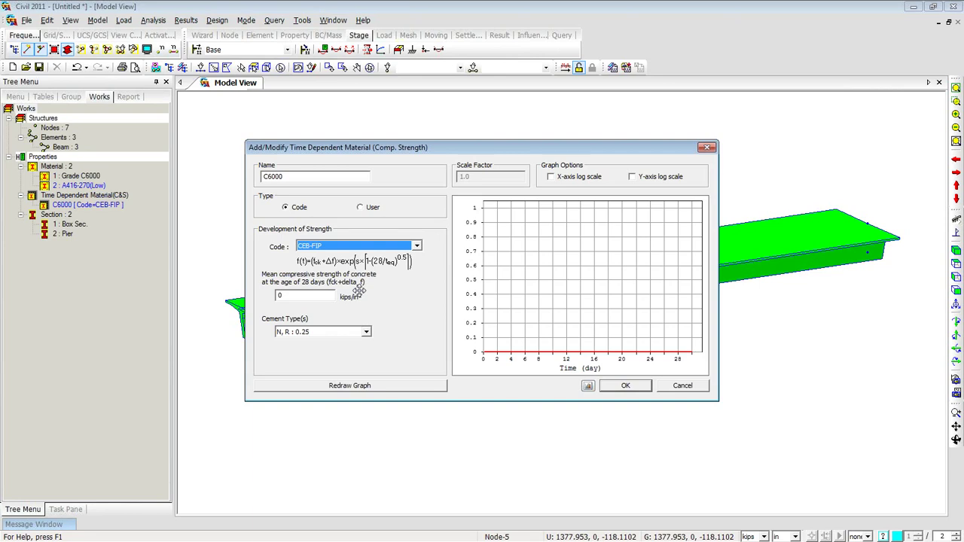
# Step: Set the mean 28-day compressive strength to 6+1.166 kips/in², redraw the strength graph and save the material definition
pyautogui.click(310, 295)
pyautogui.write('6')
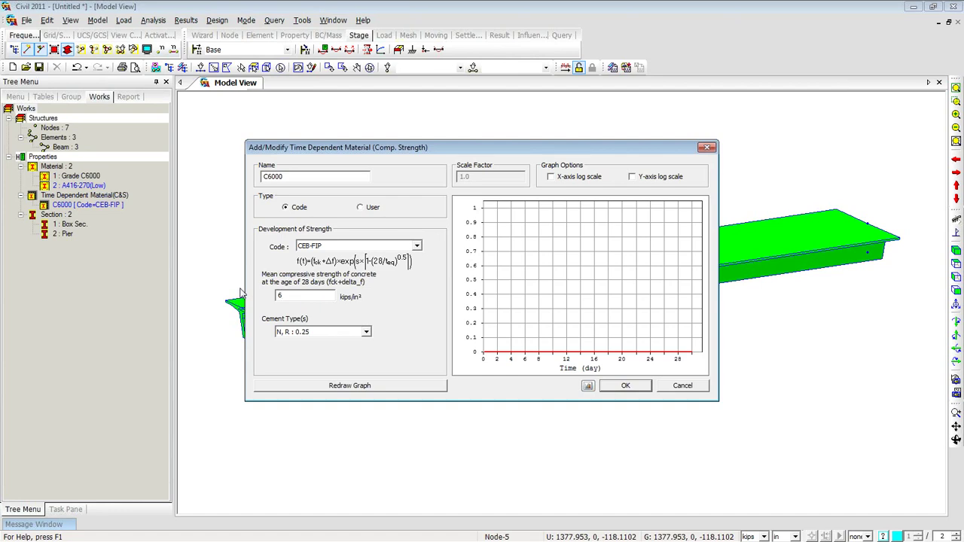
pyautogui.write('+1.166')
pyautogui.click(351, 386)
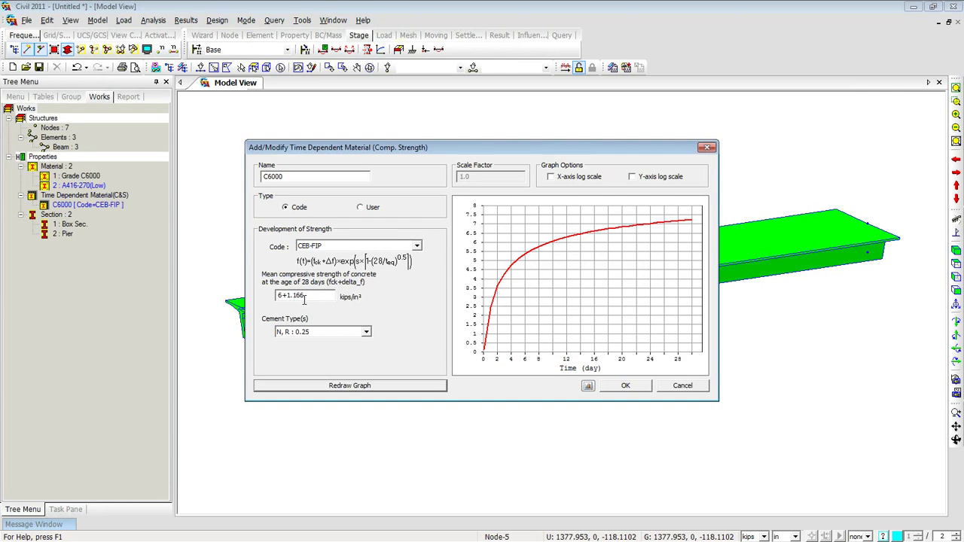
pyautogui.click(622, 386)
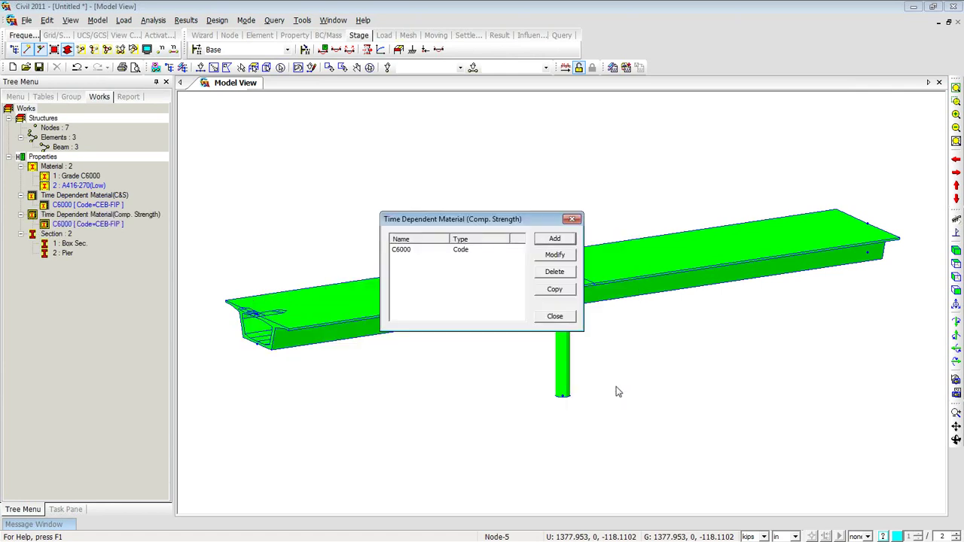
pyautogui.click(554, 316)
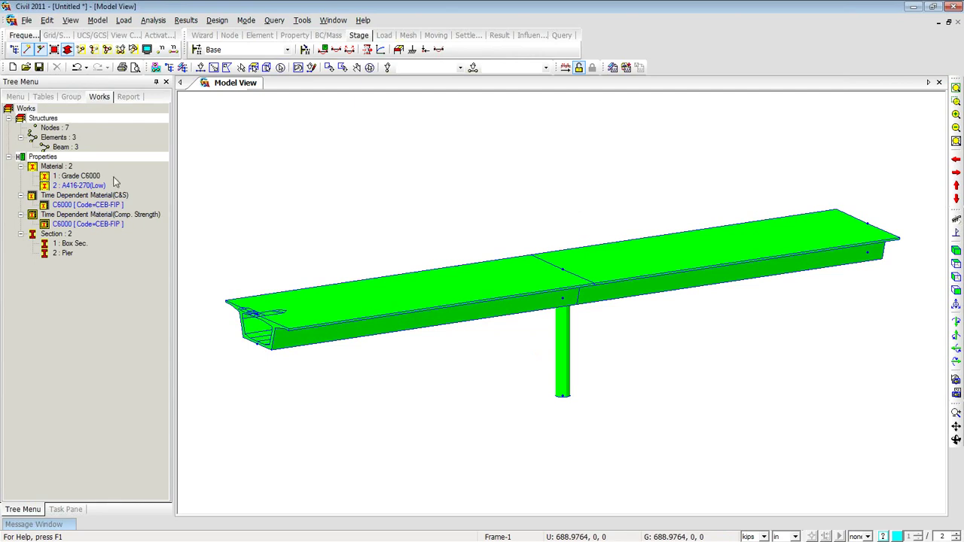
# Step: Link the C6000 creep/shrinkage and C6000 compressive strength definitions to the Grade C6000 material
pyautogui.rightClick(252, 150)
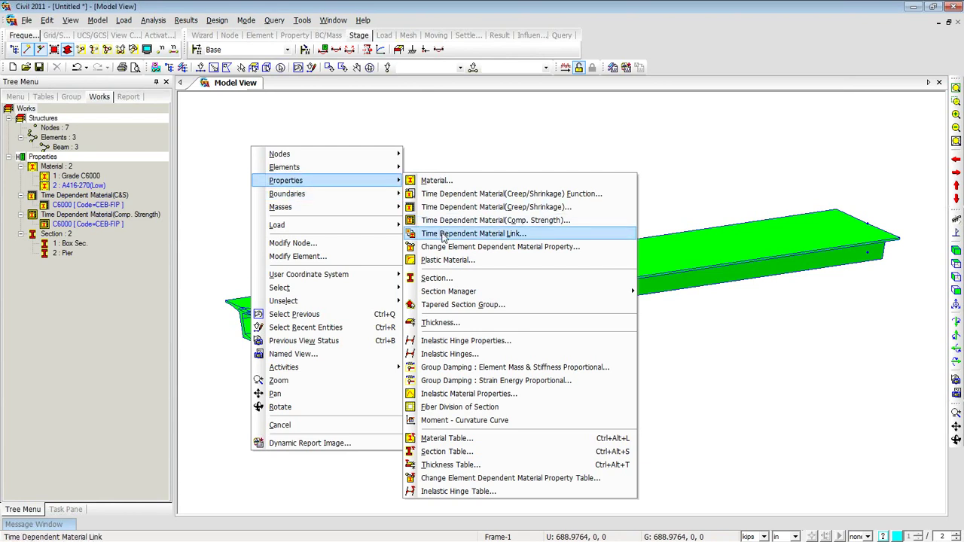
pyautogui.click(444, 234)
pyautogui.click(107, 131)
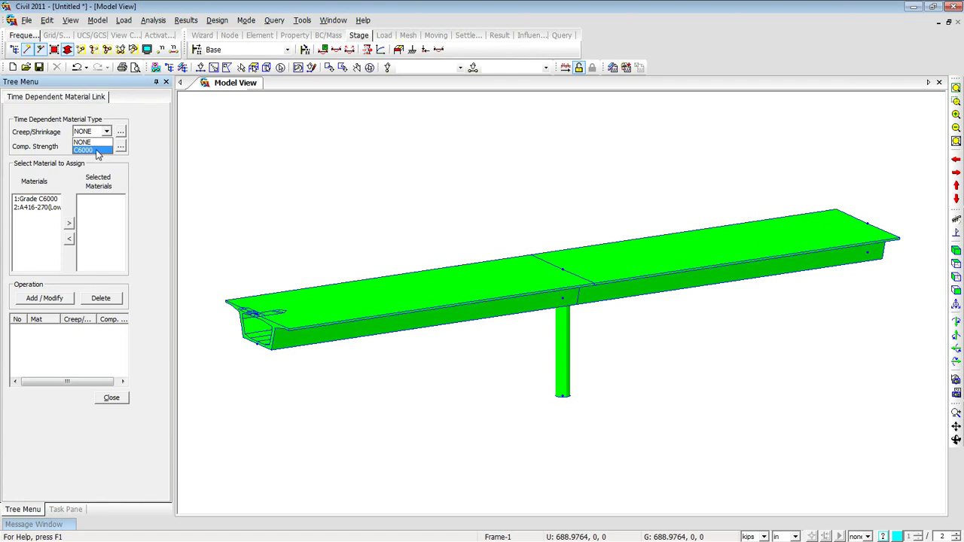
pyautogui.click(93, 150)
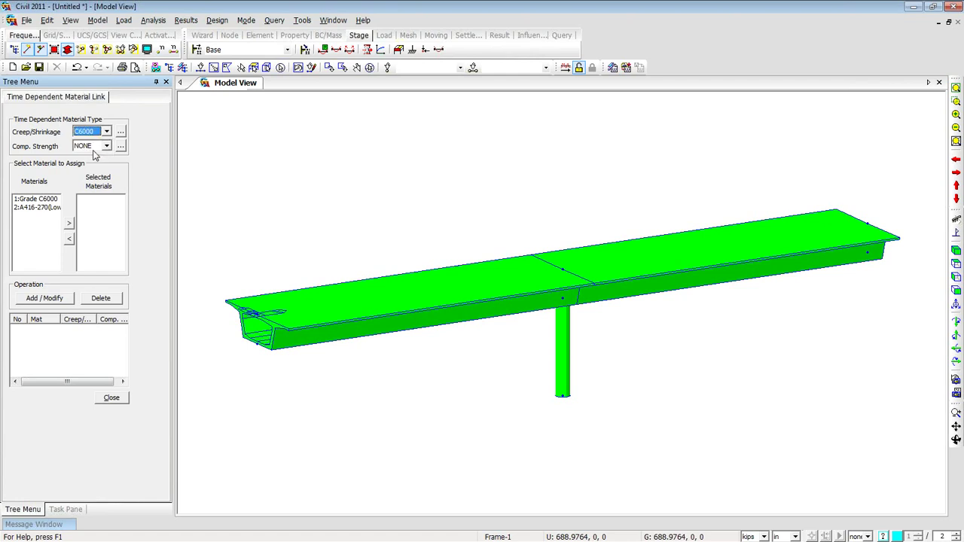
pyautogui.click(107, 146)
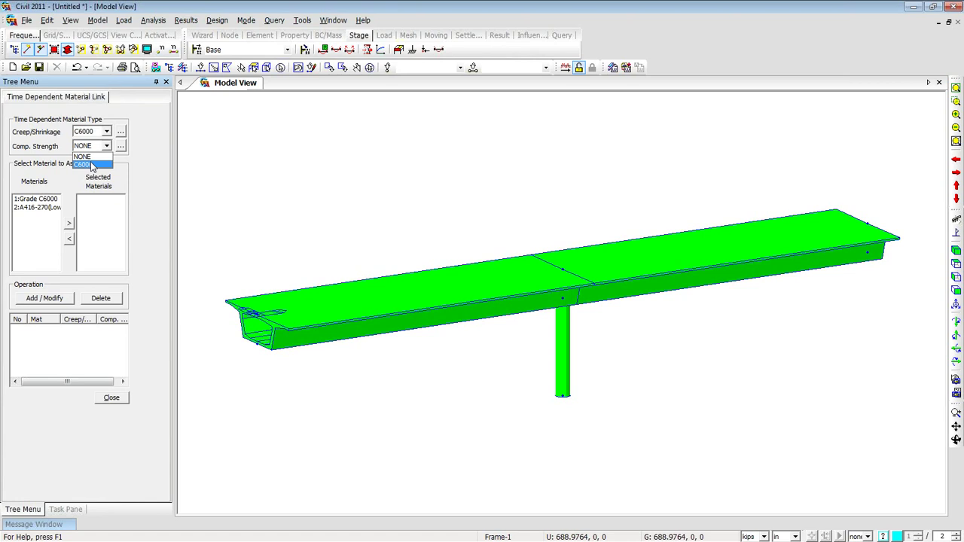
pyautogui.click(92, 164)
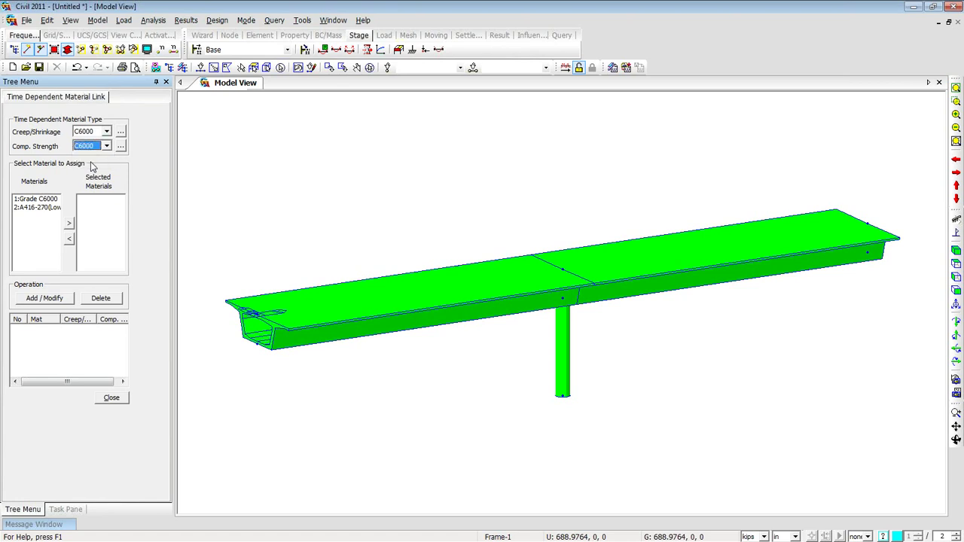
pyautogui.click(38, 198)
pyautogui.click(68, 224)
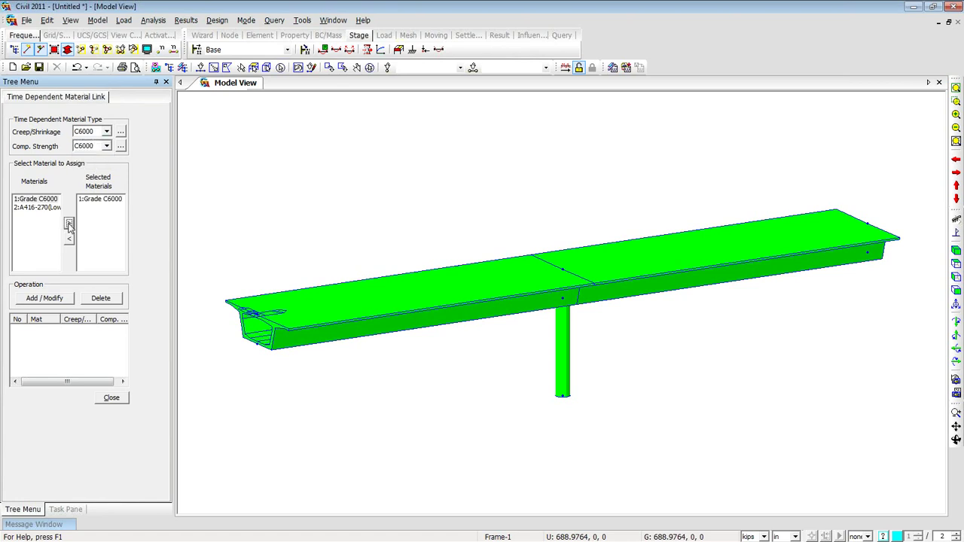
pyautogui.click(56, 301)
pyautogui.click(43, 331)
pyautogui.click(43, 332)
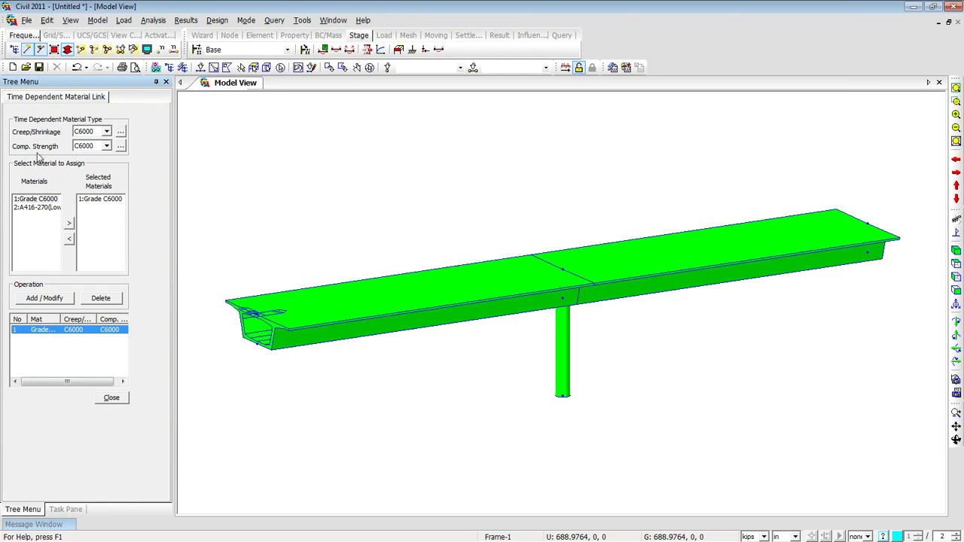
pyautogui.click(110, 398)
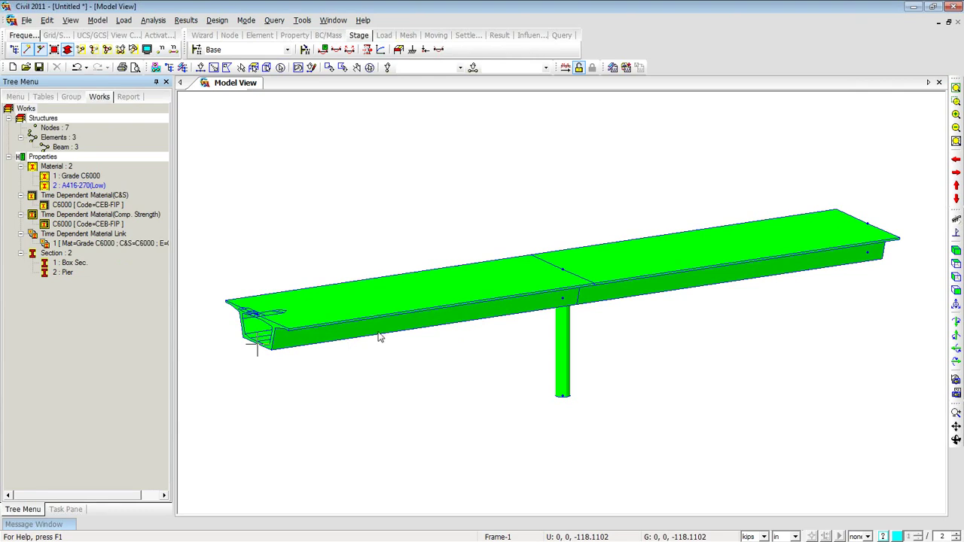
# Step: Apply an auto-calculated notational size of member to all elements, using the CEB-FIP code with a factor a of 0.5
pyautogui.rightClick(246, 120)
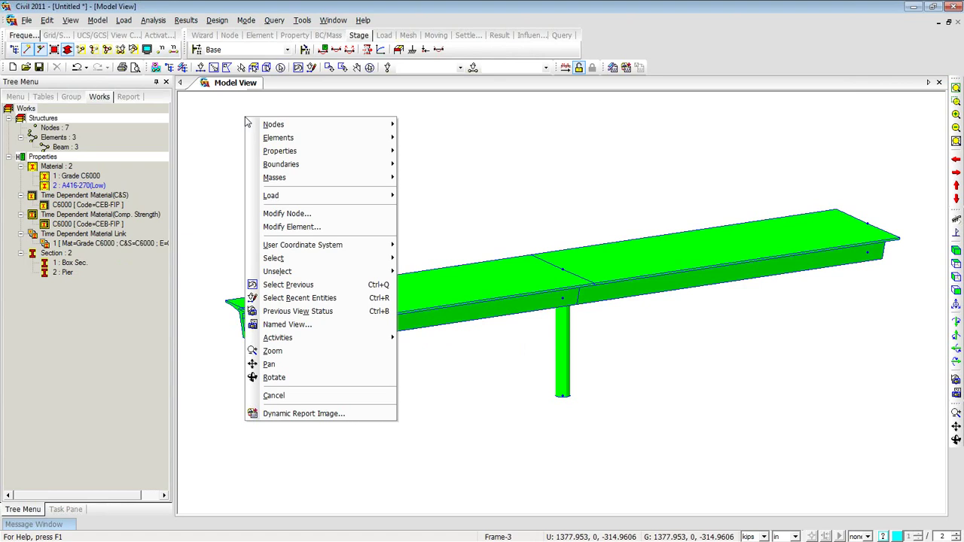
pyautogui.moveTo(271, 155)
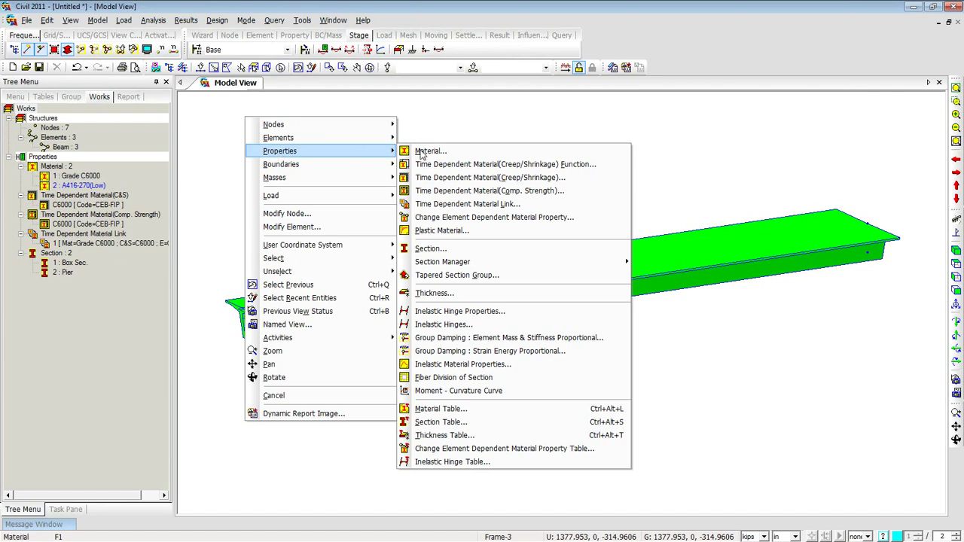
pyautogui.click(434, 218)
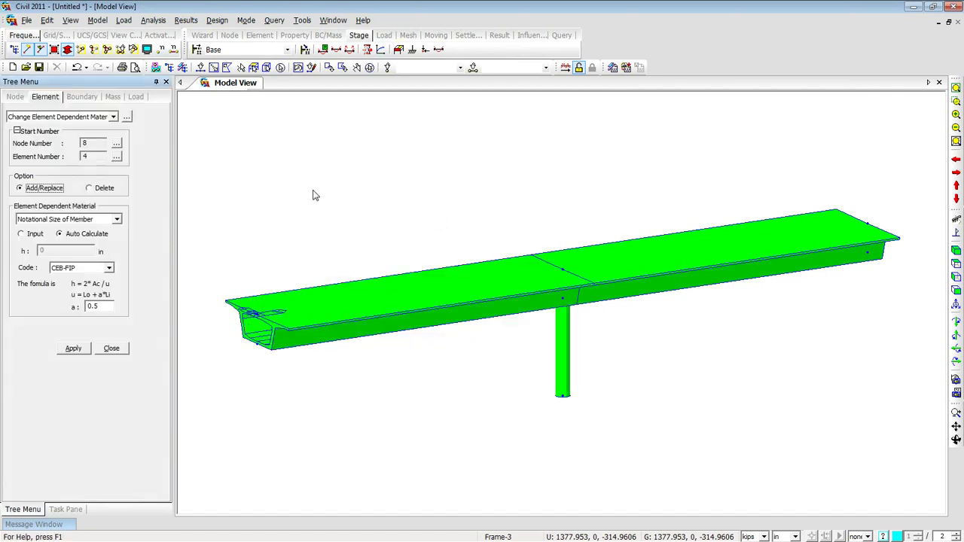
pyautogui.click(279, 68)
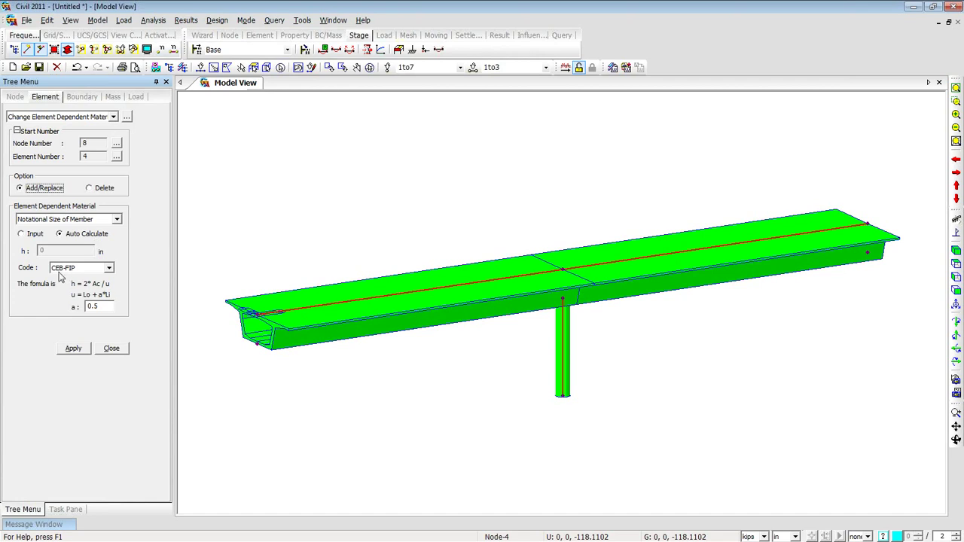
pyautogui.click(79, 351)
pyautogui.click(75, 348)
pyautogui.click(106, 351)
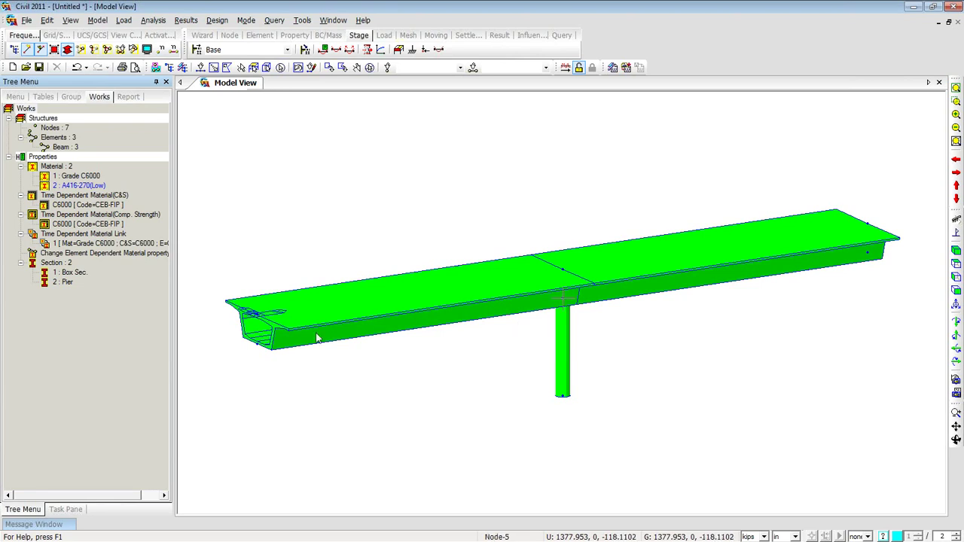
# Step: Review the notational member size of each element in the element dependent material property table
pyautogui.click(121, 253)
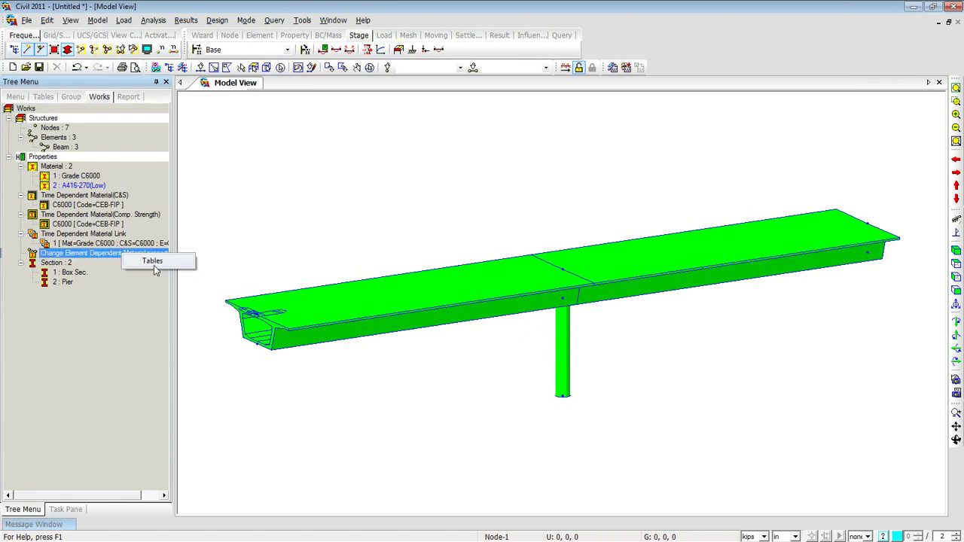
pyautogui.click(152, 262)
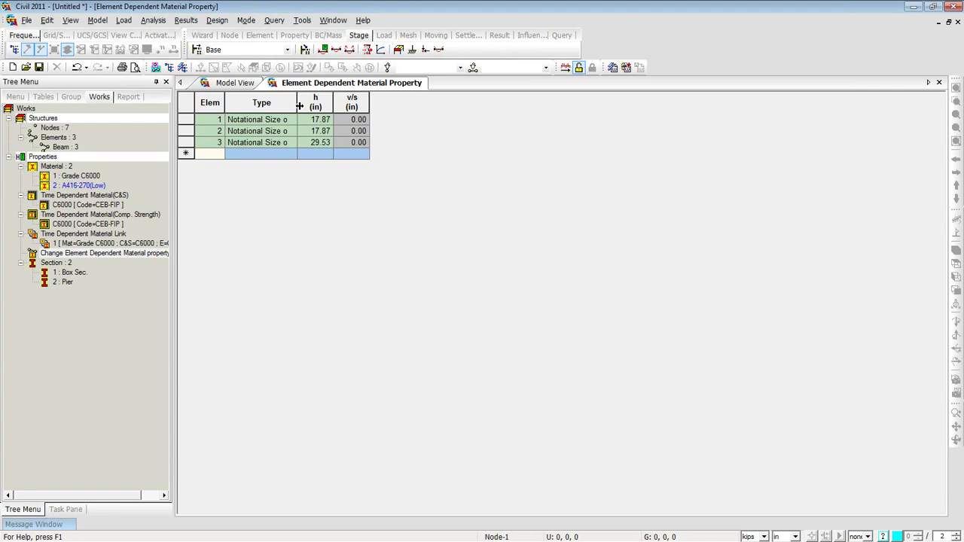
pyautogui.moveTo(297, 103); pyautogui.dragTo(319, 97)
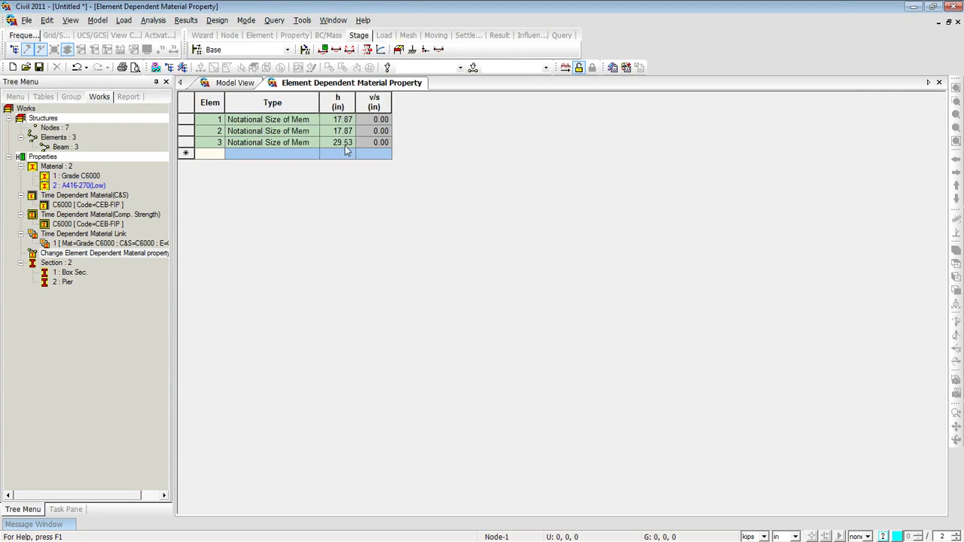
pyautogui.click(939, 82)
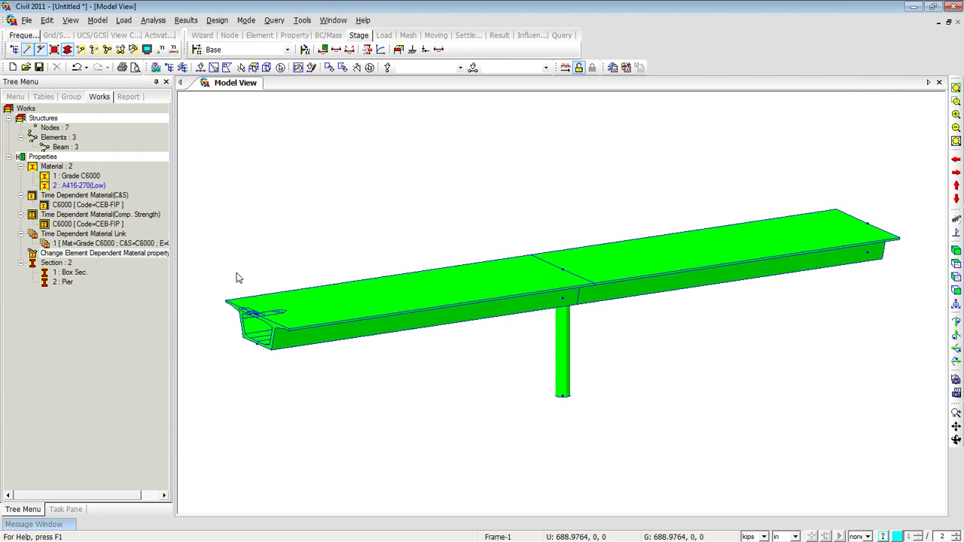
# Step: Define a boundary group named Piers & Abutments for the supports
pyautogui.rightClick(241, 130)
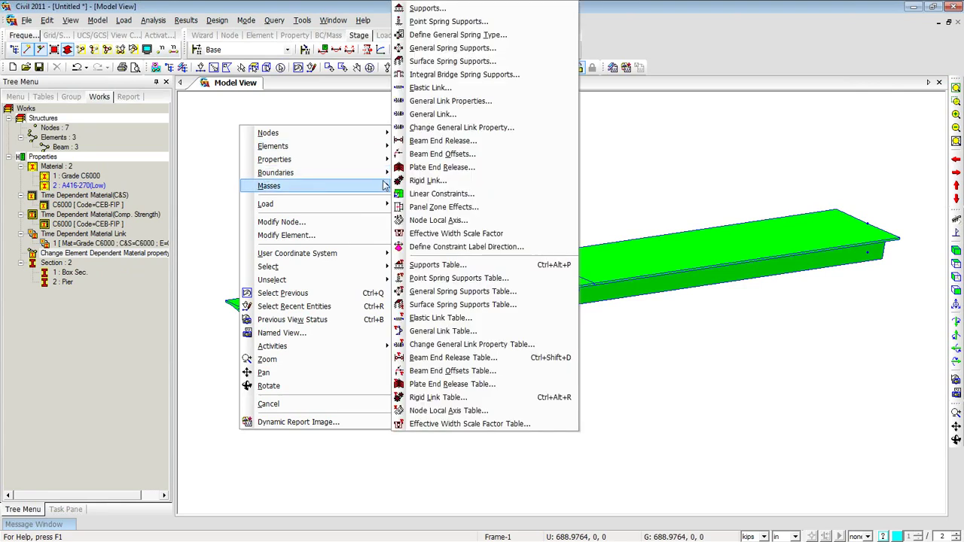
pyautogui.click(449, 9)
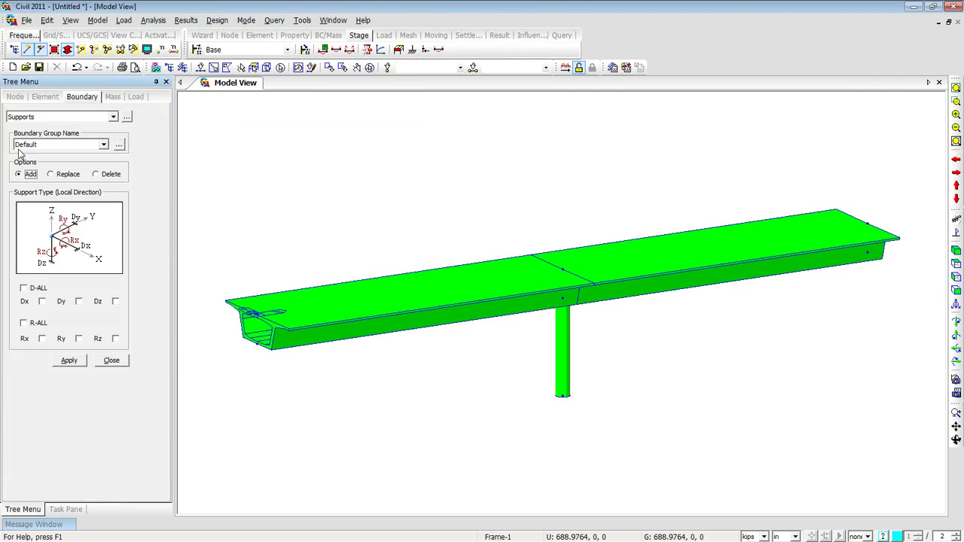
pyautogui.click(120, 146)
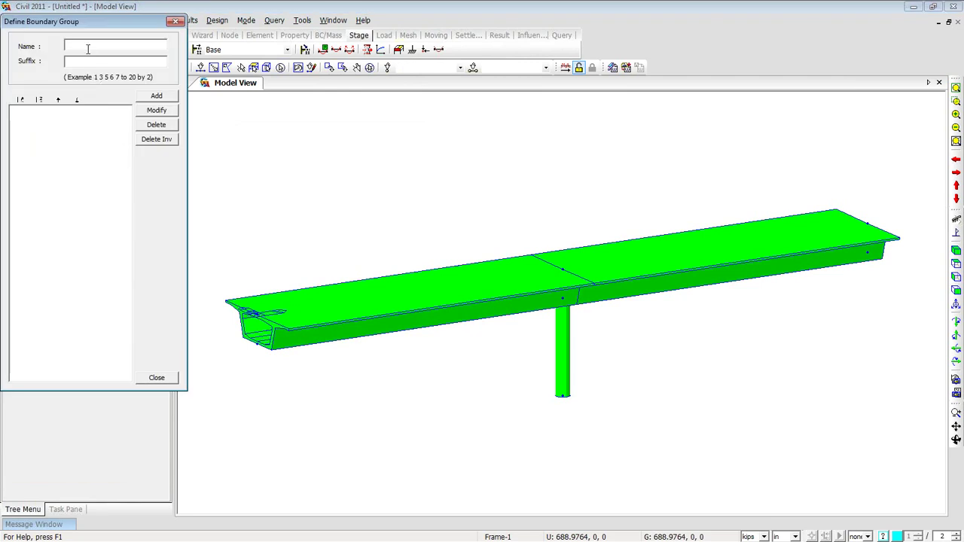
pyautogui.write('Piers & Abut')
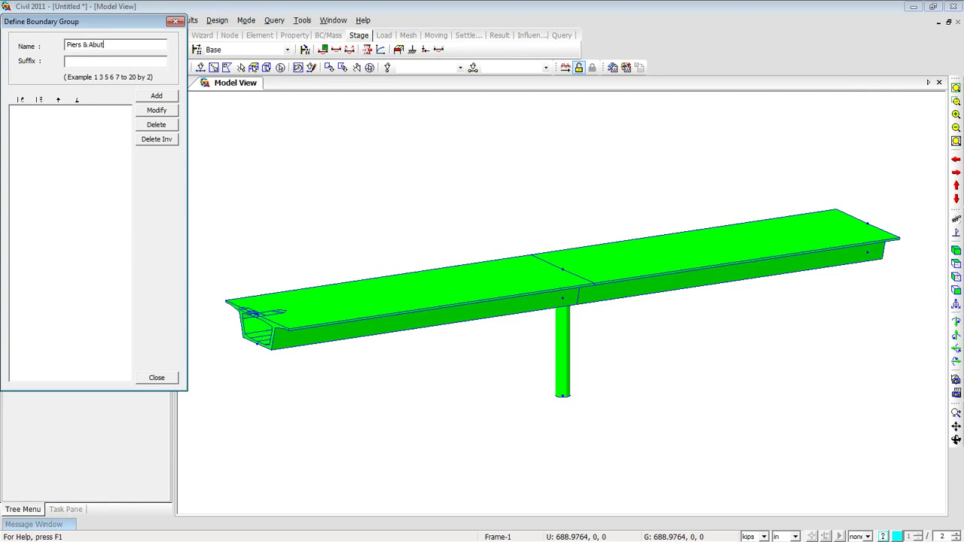
pyautogui.write('ments')
pyautogui.click(152, 96)
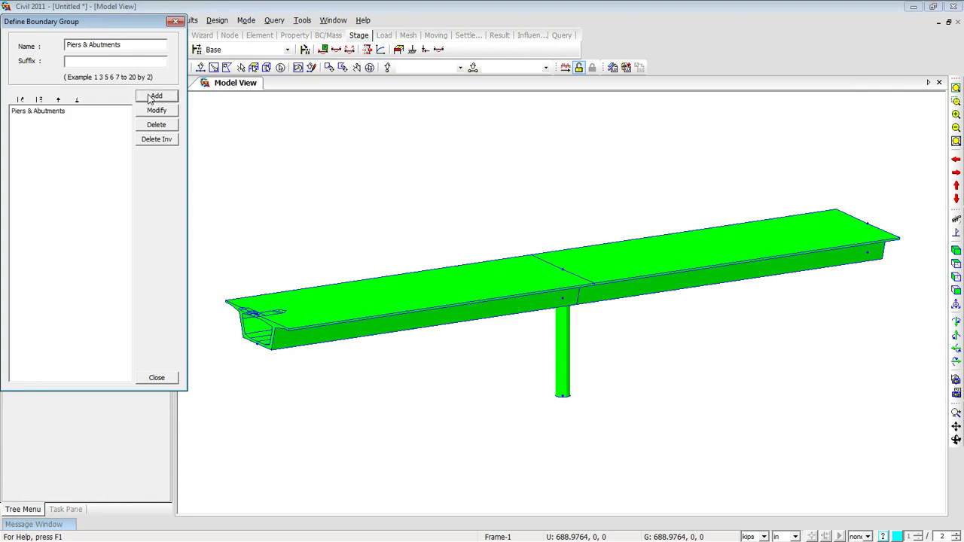
pyautogui.click(156, 378)
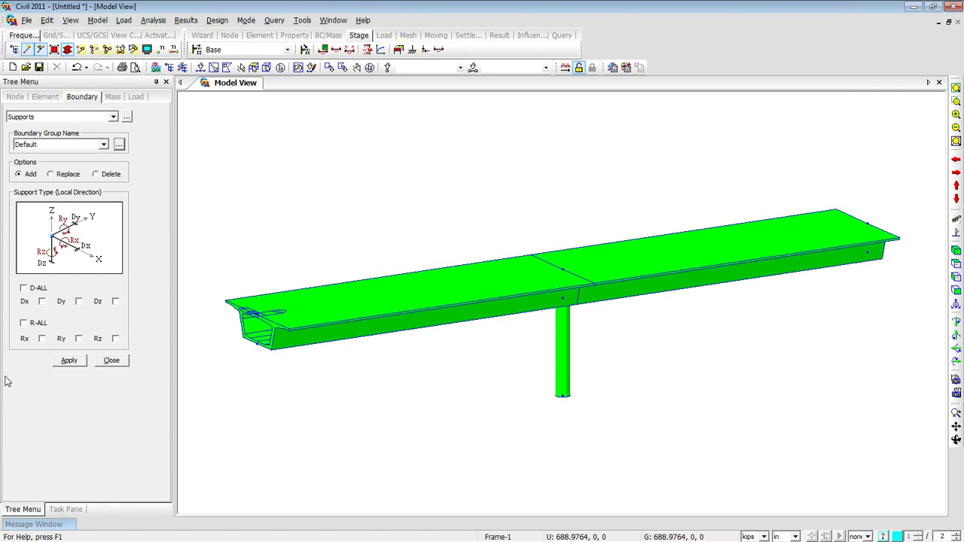
# Step: Add a fully fixed support at the pier's base node, restraining all D and R directions, in the Piers & Abutments boundary group
pyautogui.click(104, 144)
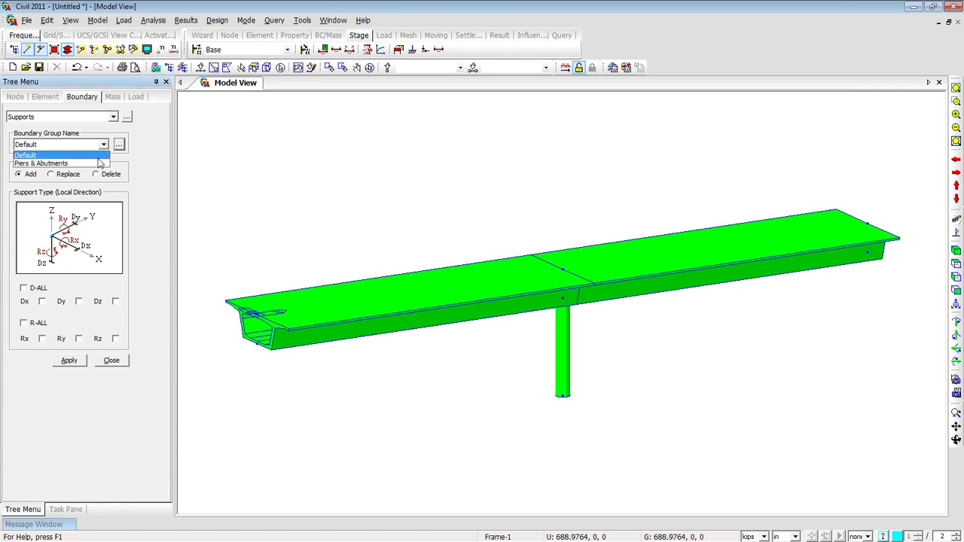
pyautogui.click(57, 153)
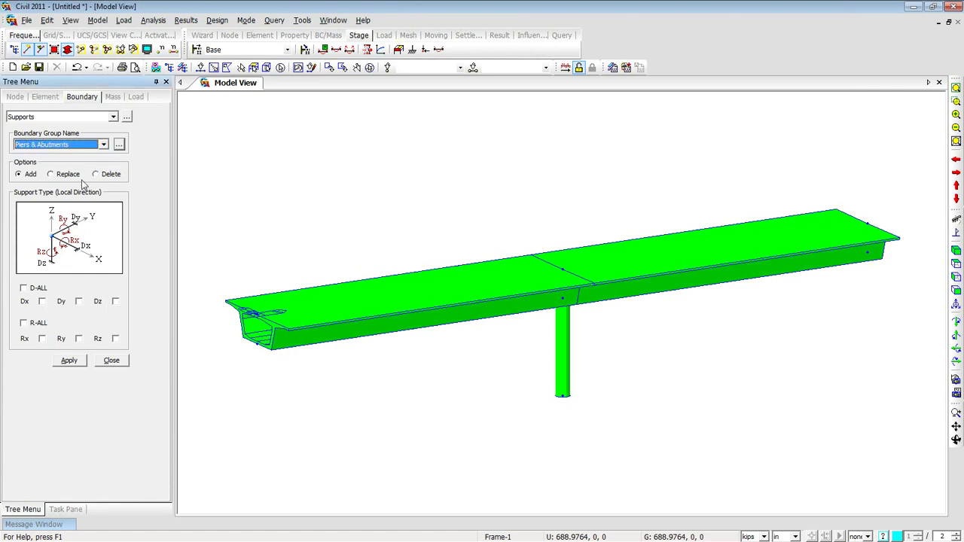
pyautogui.click(23, 288)
pyautogui.click(23, 322)
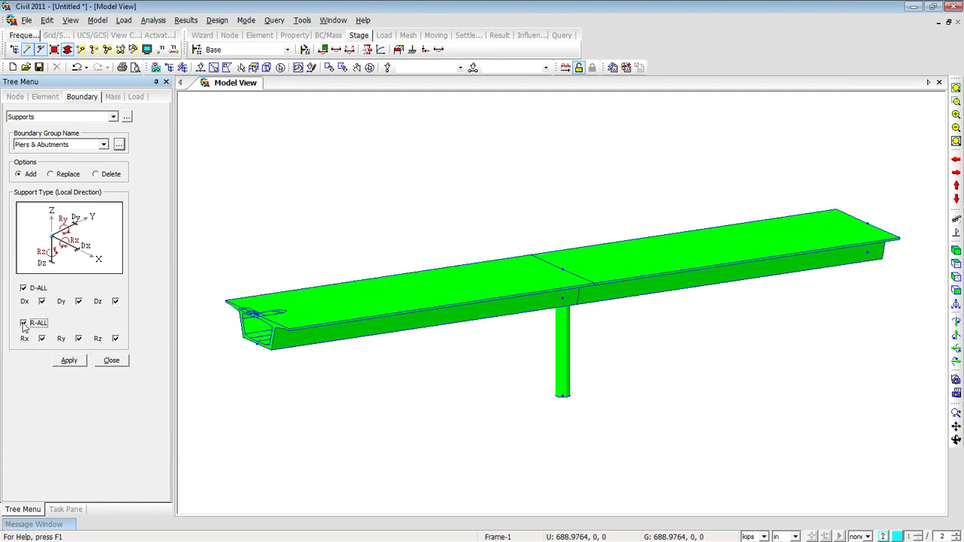
pyautogui.click(200, 70)
pyautogui.moveTo(523, 382); pyautogui.dragTo(600, 422)
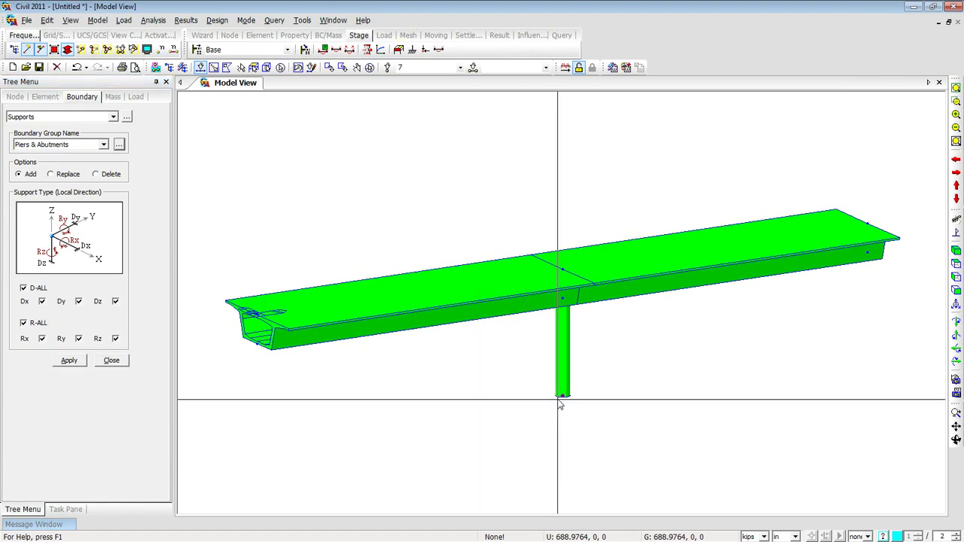
pyautogui.click(78, 363)
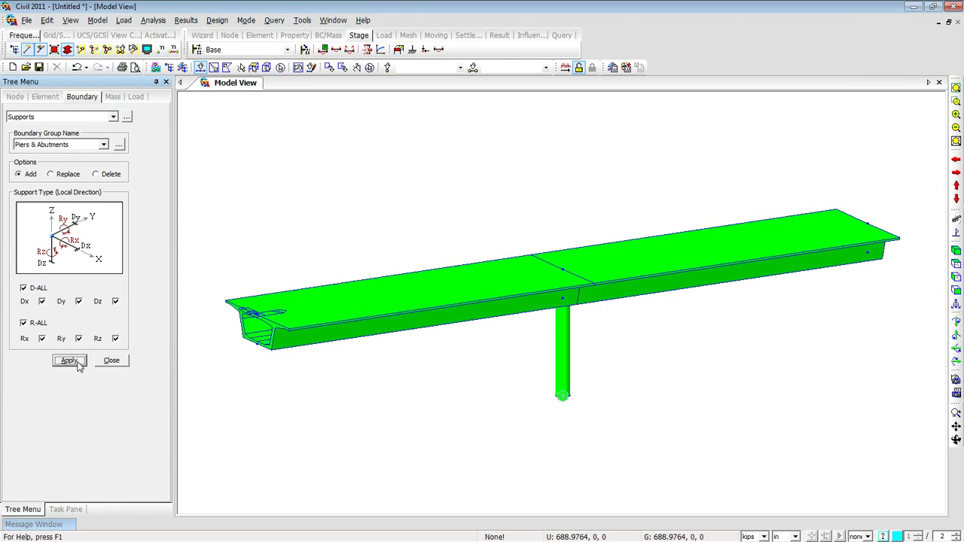
# Step: Add supports restraining only Dy and Dz at the lower nodes of both abutments in the Piers & Abutments boundary group
pyautogui.moveTo(248, 340); pyautogui.dragTo(271, 363)
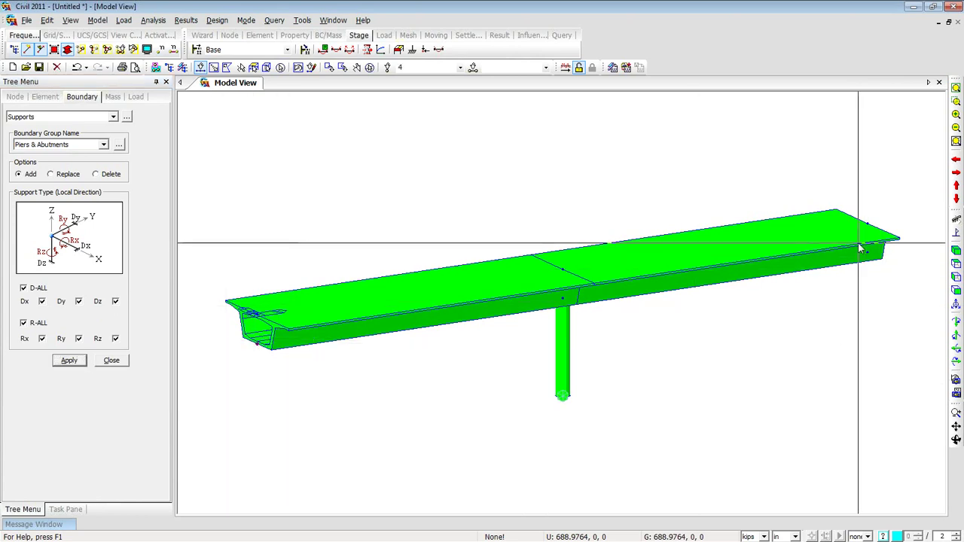
pyautogui.click(891, 276)
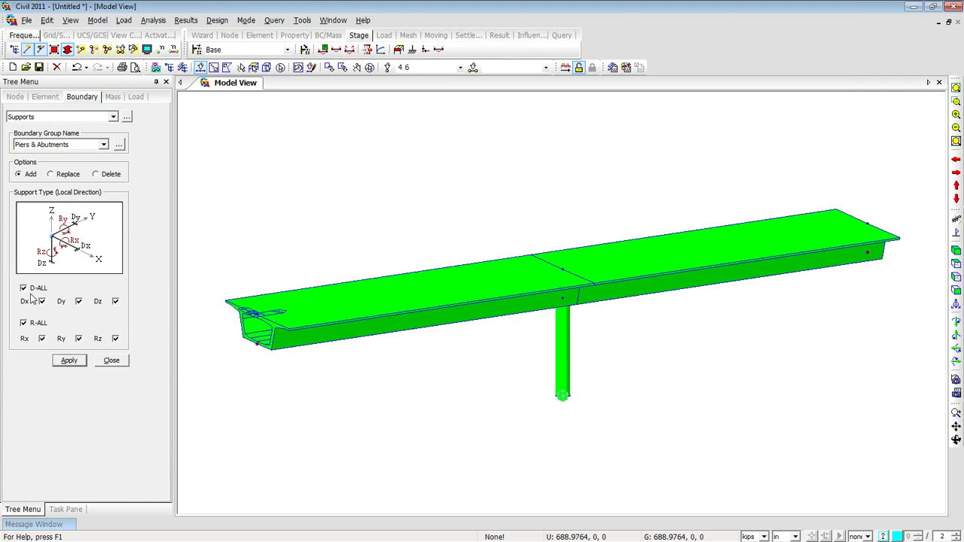
pyautogui.click(24, 324)
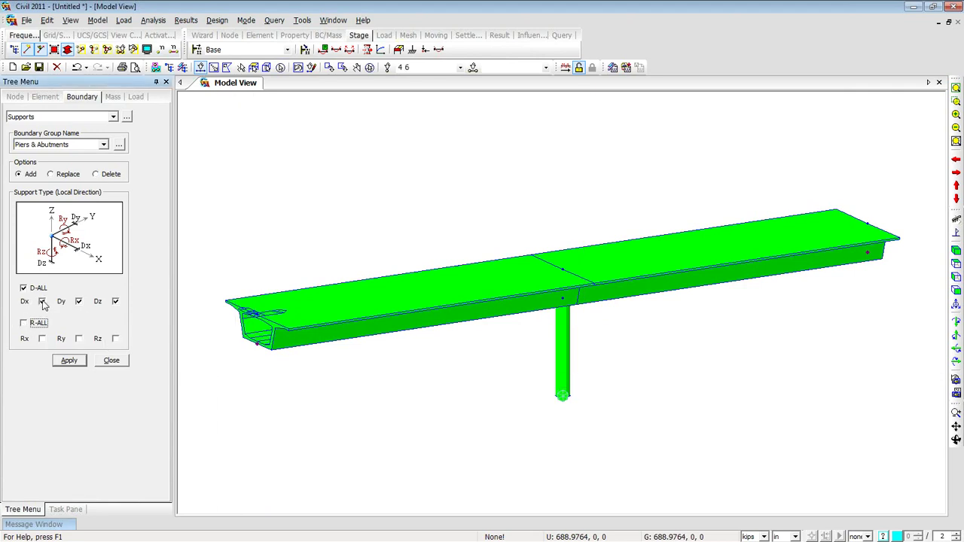
pyautogui.click(43, 301)
pyautogui.click(68, 361)
pyautogui.click(81, 361)
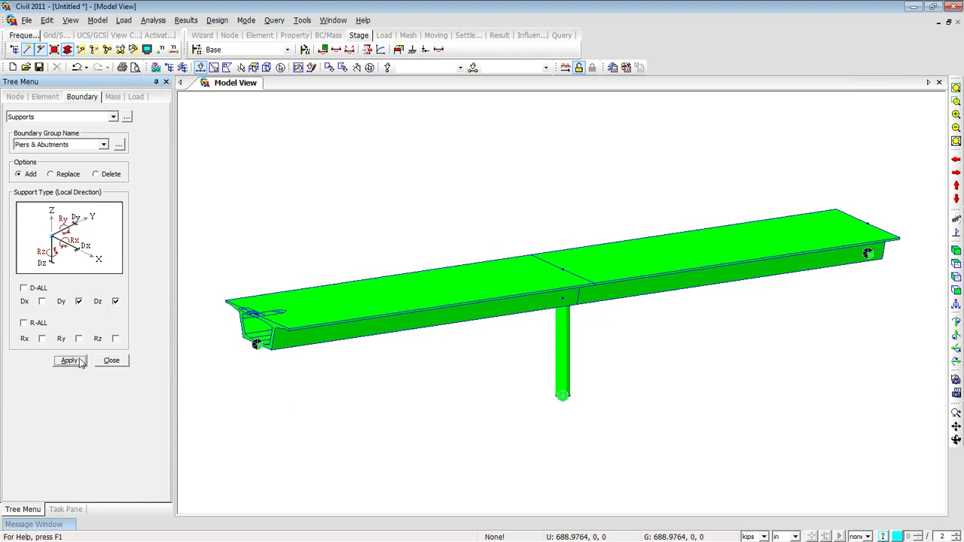
# Step: Set up a Rigid Body link in the Piers & Abutments group with master node 4 and the deck node 1 above as slave
pyautogui.rightClick(251, 165)
pyautogui.moveTo(278, 189)
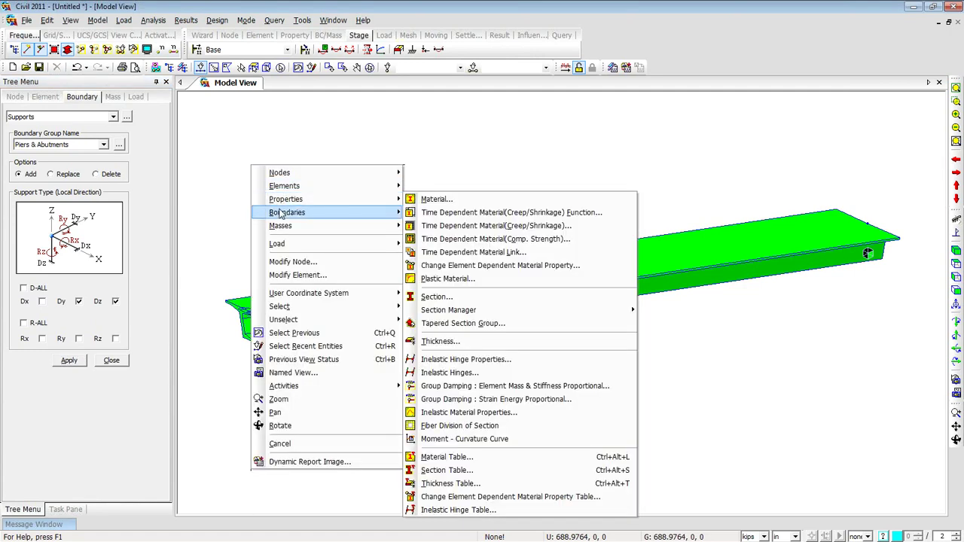
pyautogui.press('Escape')
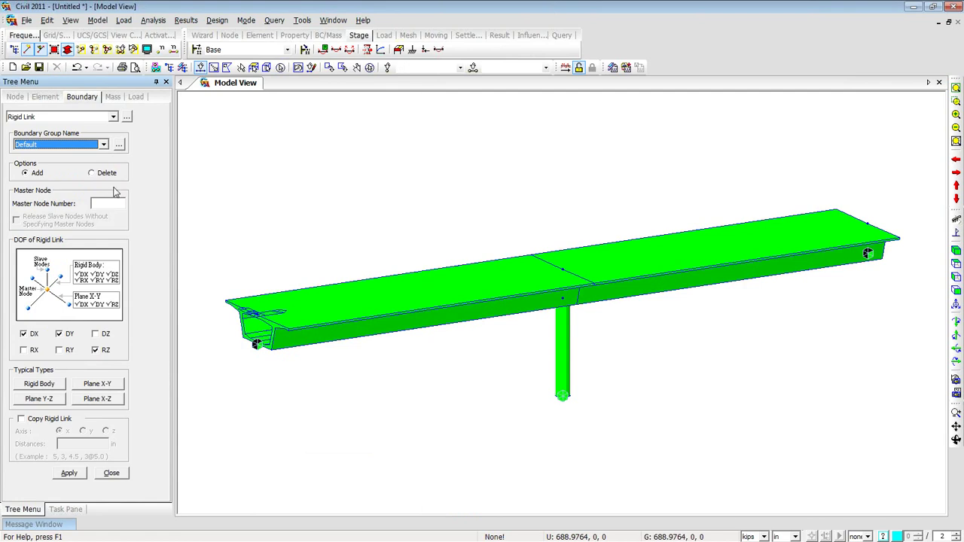
pyautogui.click(110, 204)
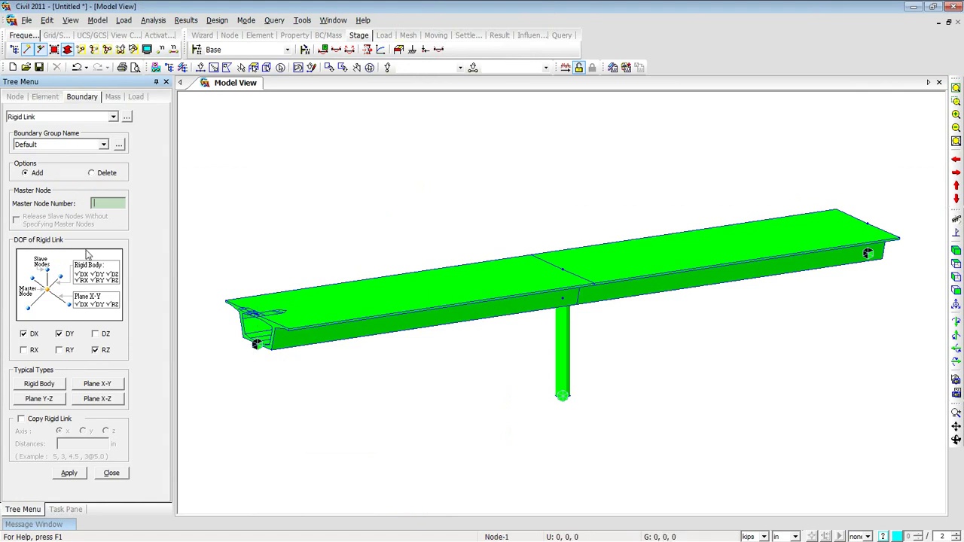
pyautogui.click(97, 148)
pyautogui.click(96, 163)
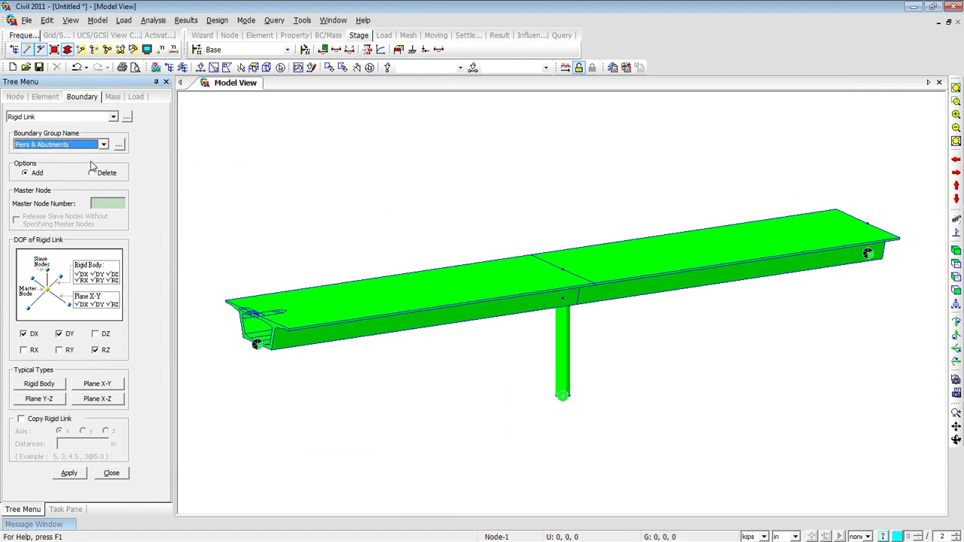
pyautogui.click(98, 202)
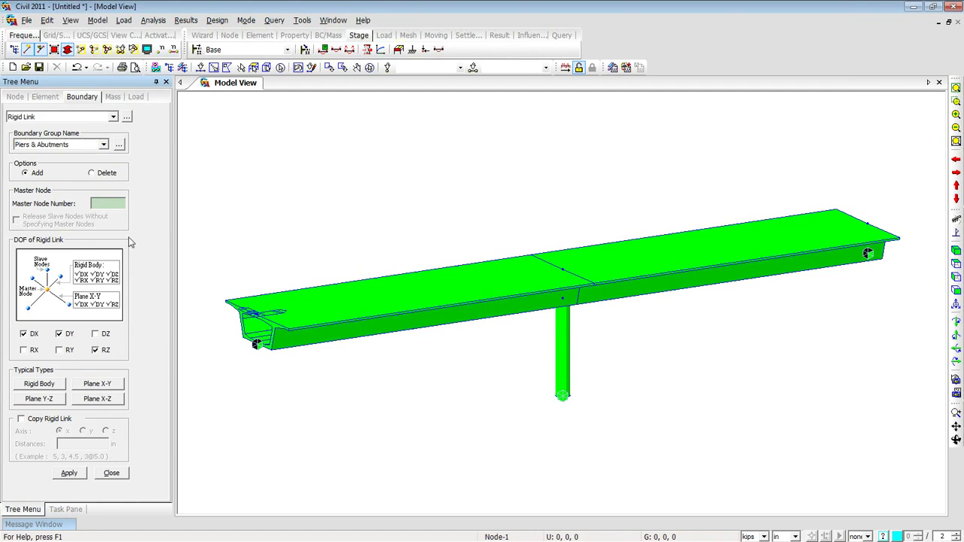
pyautogui.click(256, 346)
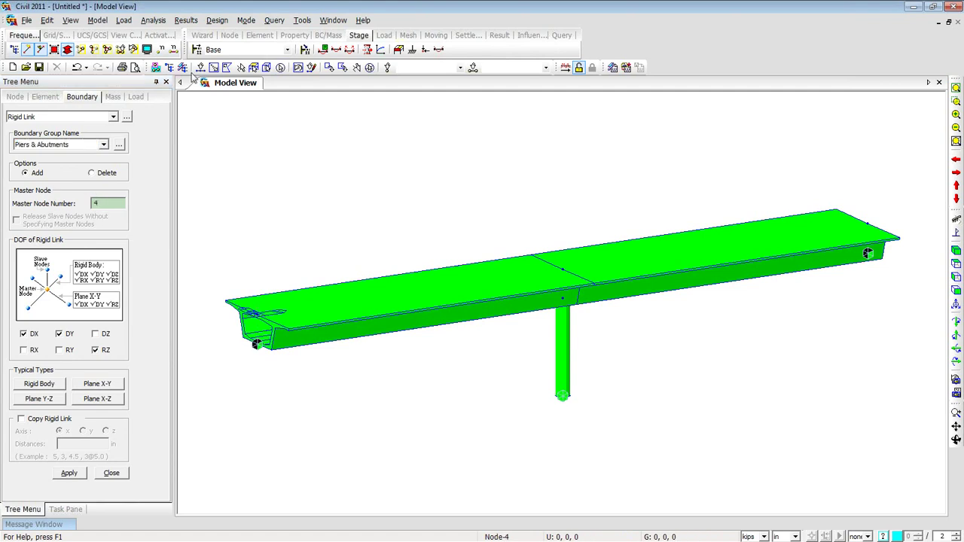
pyautogui.click(200, 67)
pyautogui.click(259, 316)
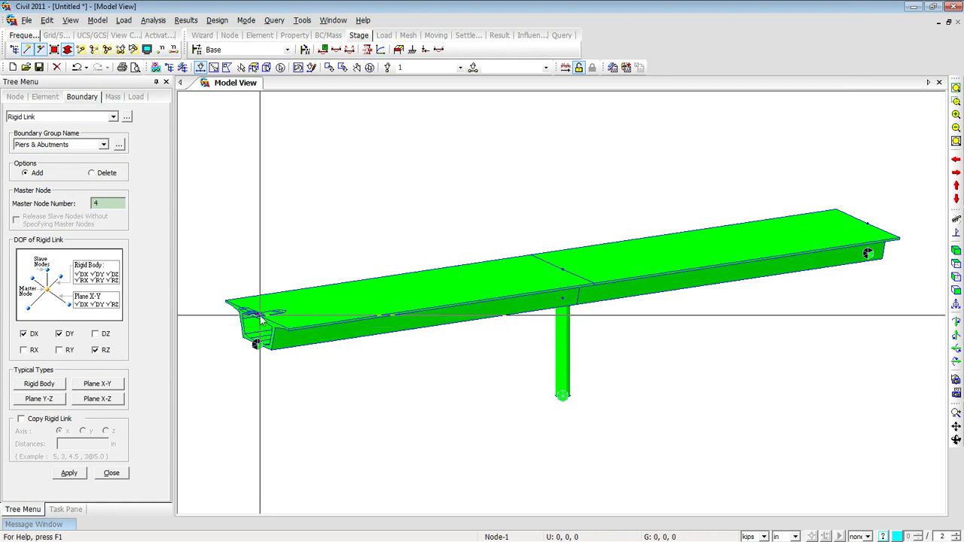
pyautogui.click(40, 384)
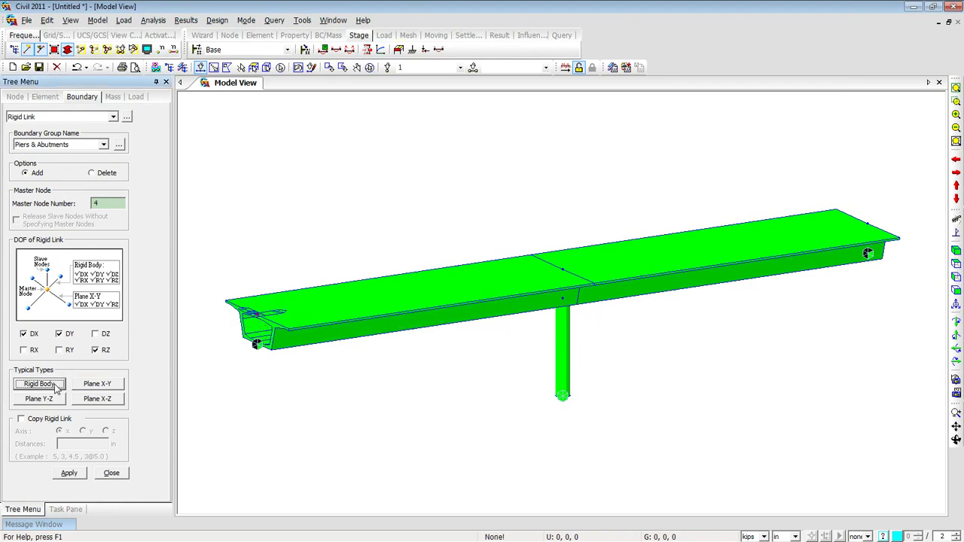
# Step: Switch the length unit to m, create the rigid link with copies along x at 2@35 m, and display the model as wireframe
pyautogui.click(21, 419)
pyautogui.click(80, 446)
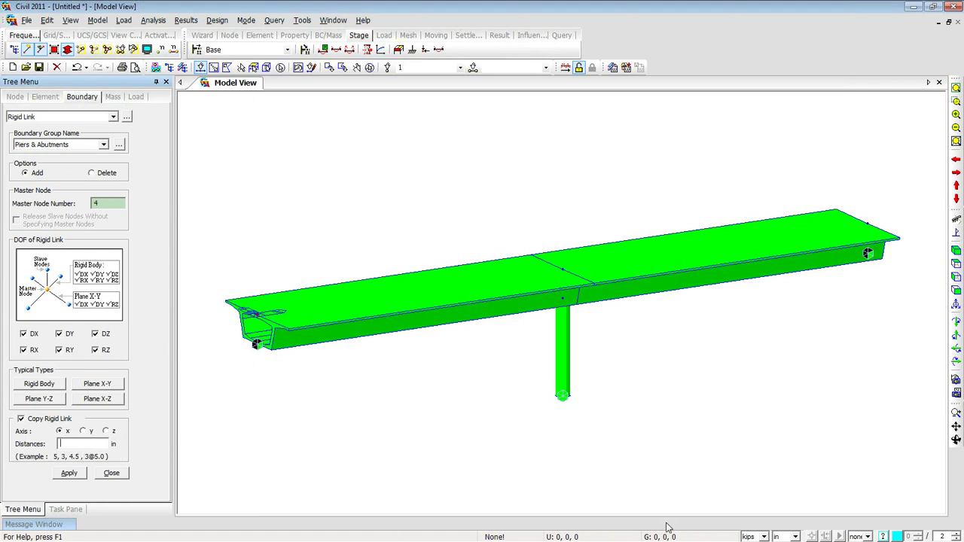
pyautogui.click(795, 536)
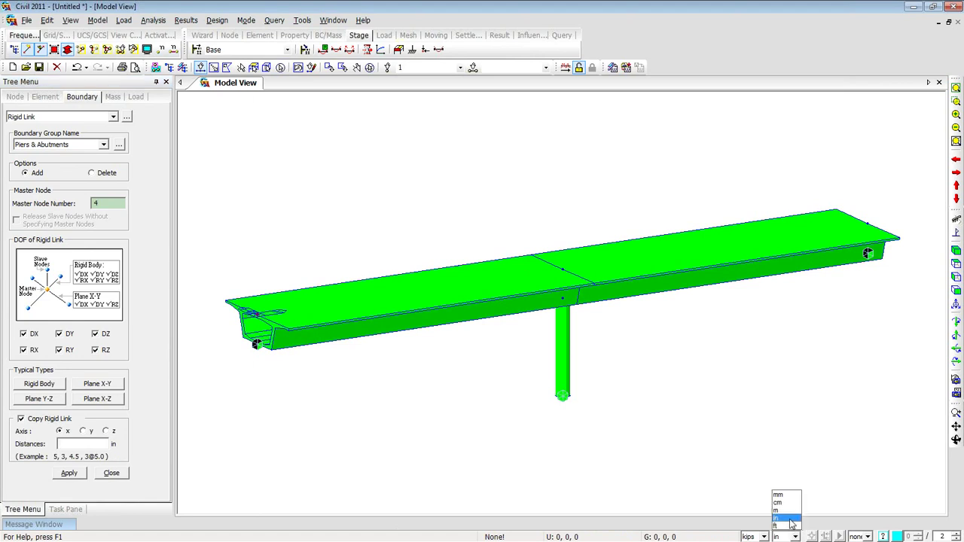
pyautogui.click(778, 509)
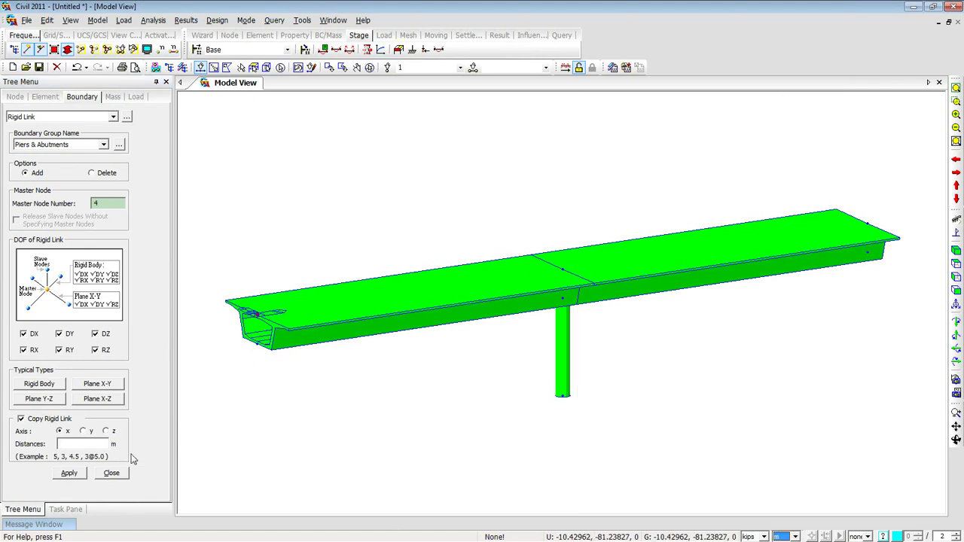
pyautogui.click(89, 443)
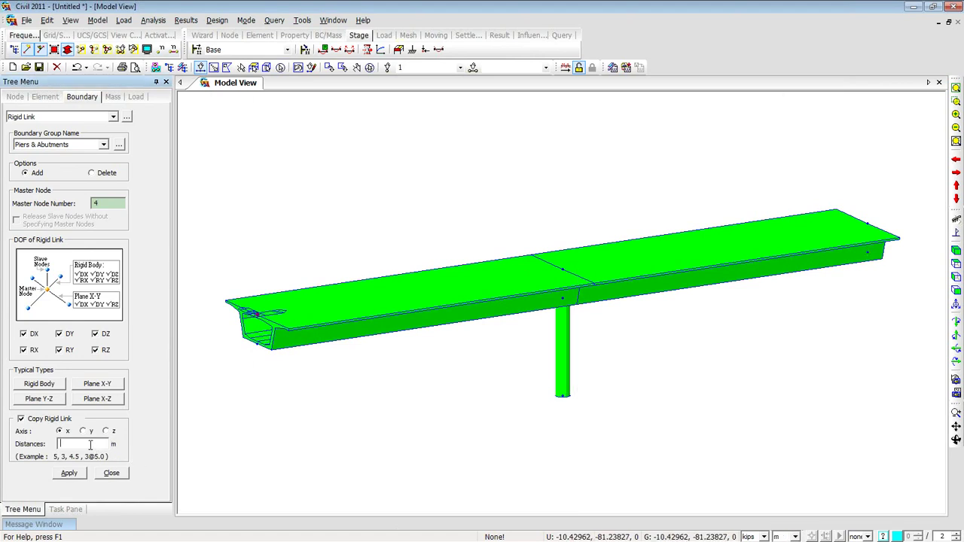
pyautogui.write('2@35')
pyautogui.click(82, 474)
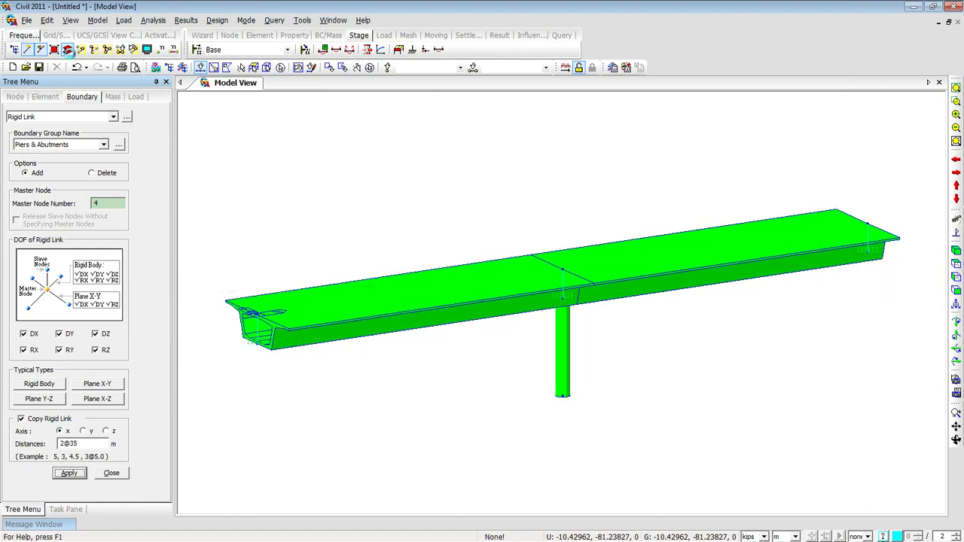
pyautogui.click(68, 51)
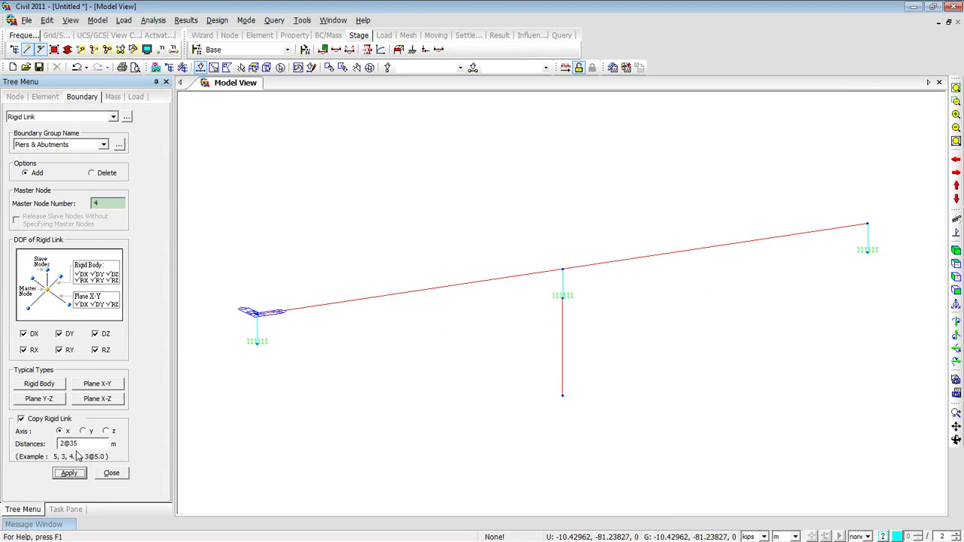
pyautogui.click(112, 472)
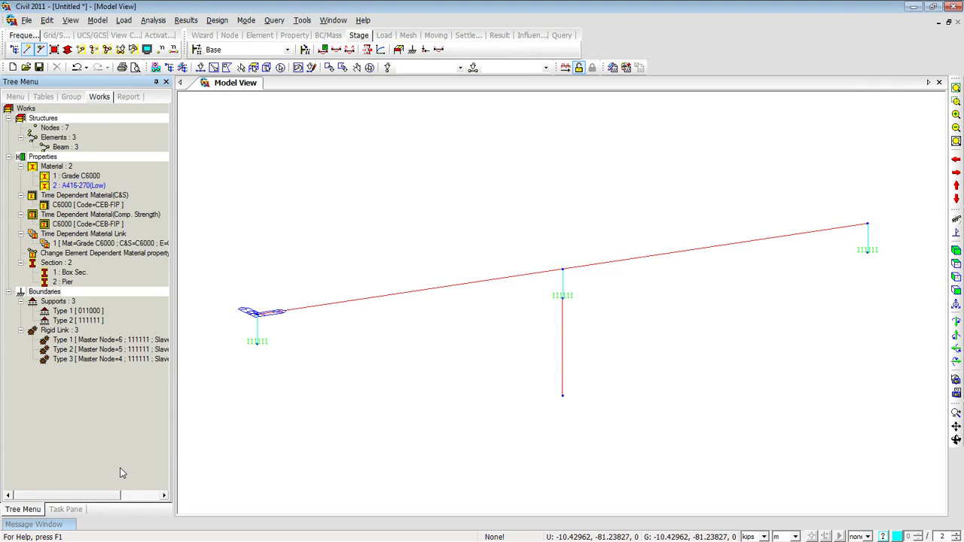
# Step: Create a structure group named Pier & Abutments
pyautogui.click(73, 98)
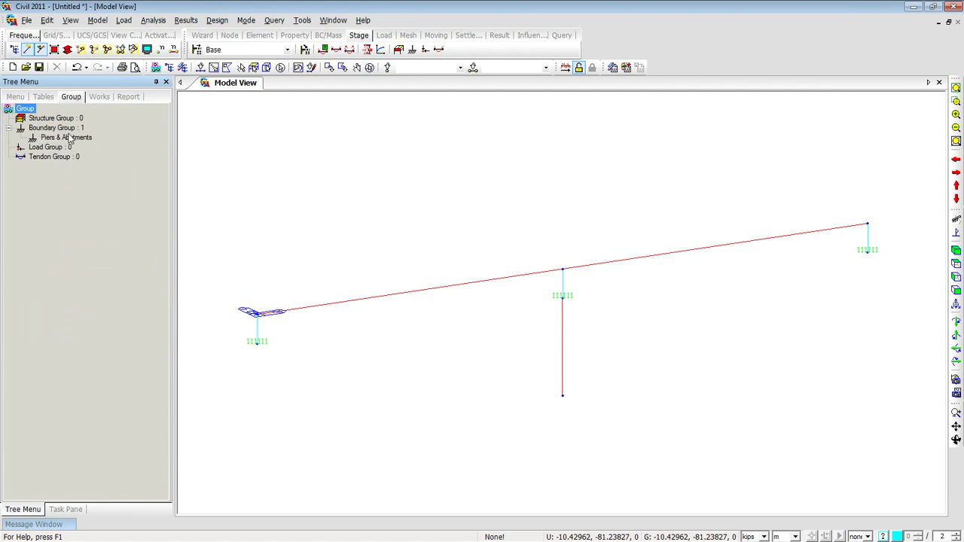
pyautogui.rightClick(60, 119)
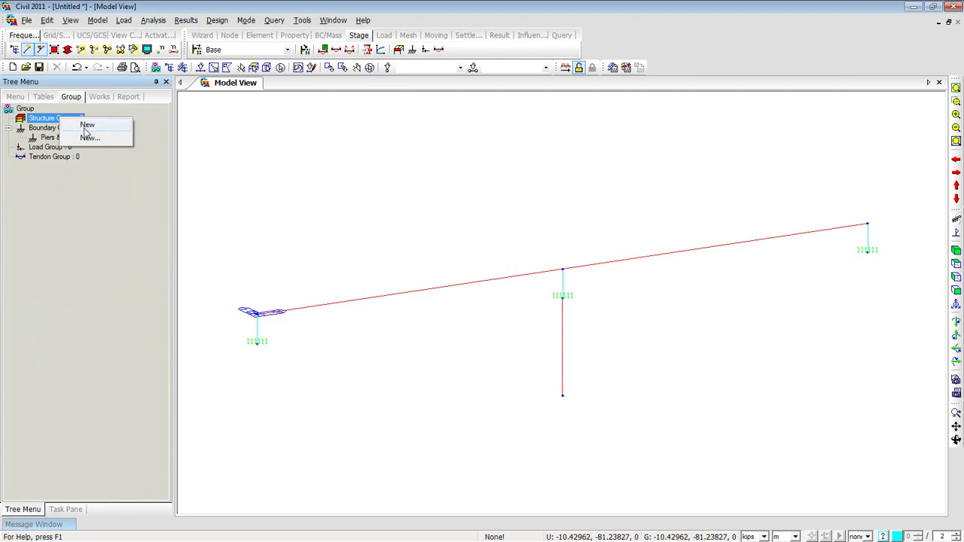
pyautogui.click(86, 125)
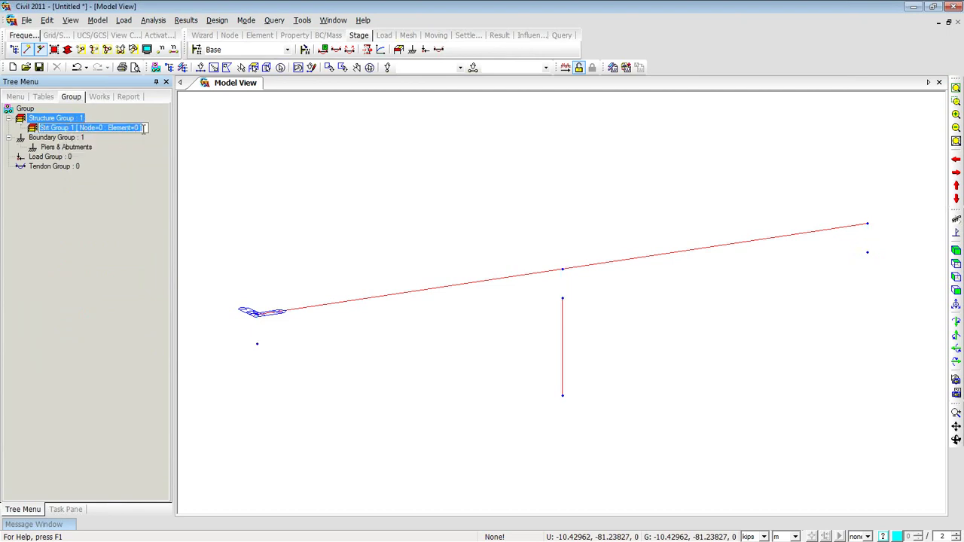
pyautogui.moveTo(143, 128); pyautogui.dragTo(42, 128)
pyautogui.write('Pier &')
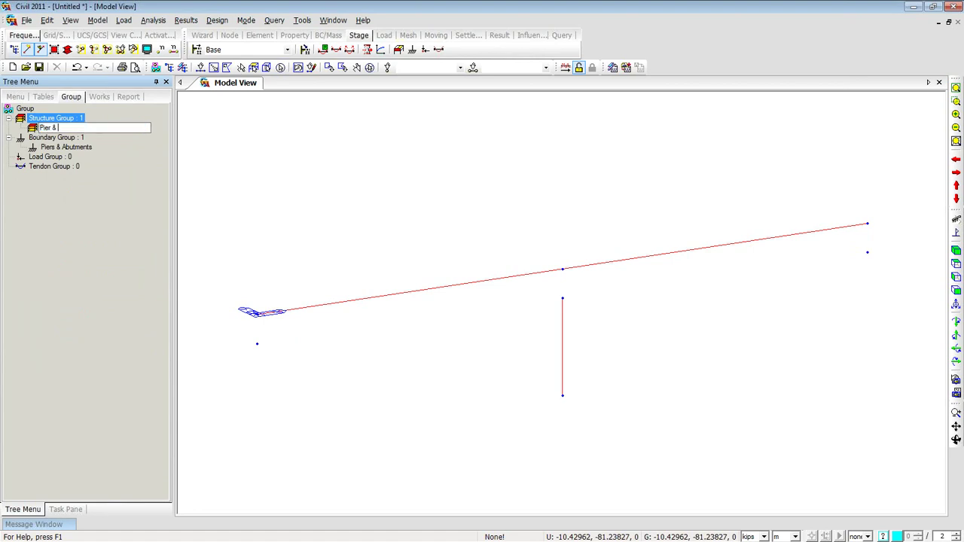
pyautogui.write(' Abutments')
pyautogui.press('Return')
# Step: Create a second structure group named Spans
pyautogui.rightClick(67, 118)
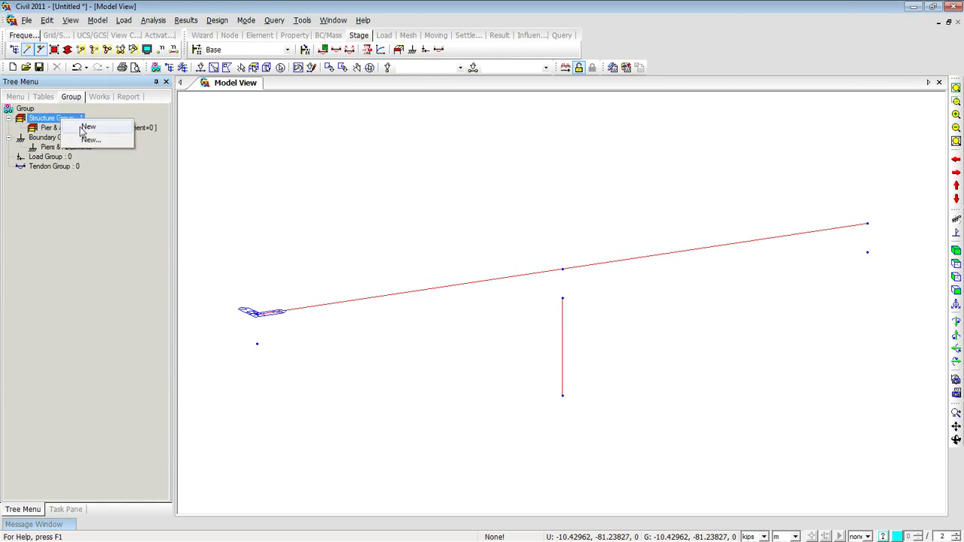
pyautogui.click(105, 125)
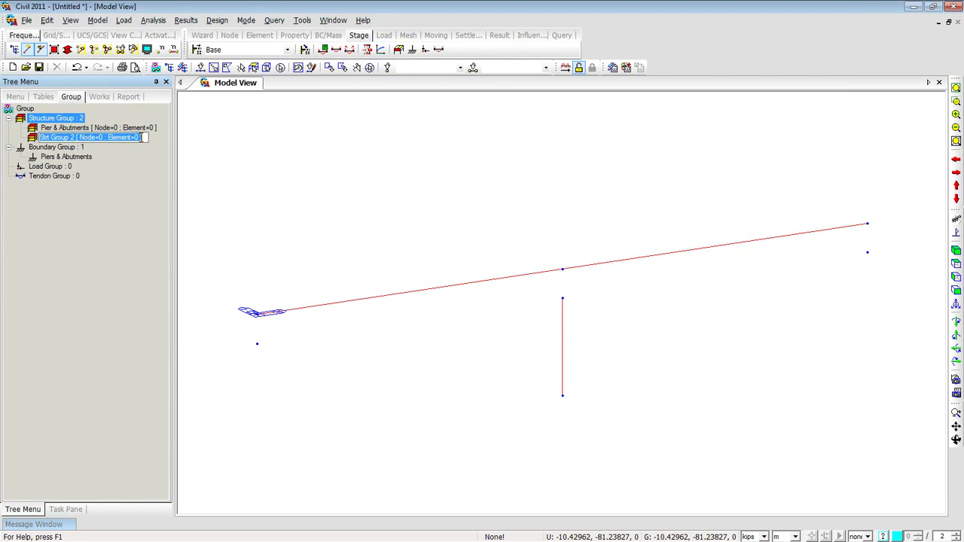
pyautogui.write('Span')
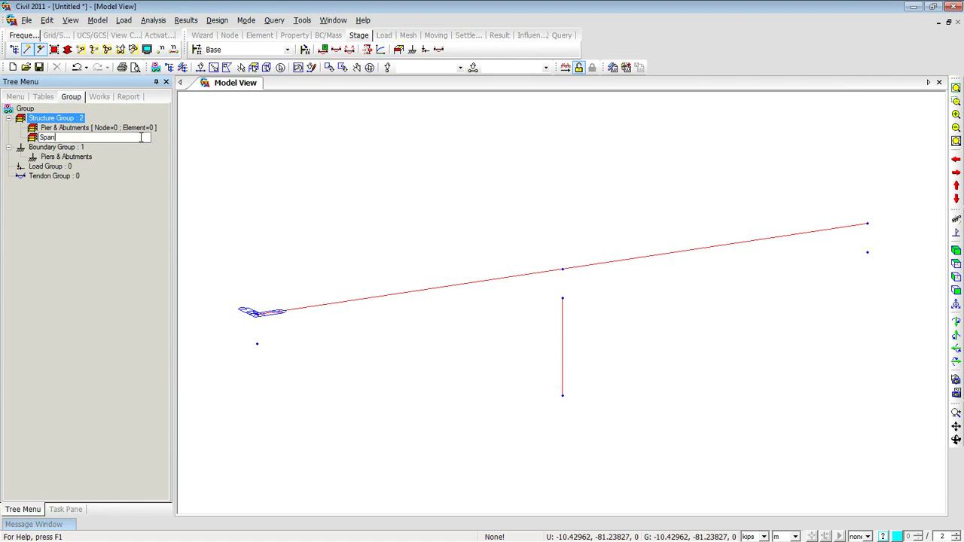
pyautogui.write('s')
pyautogui.press('Return')
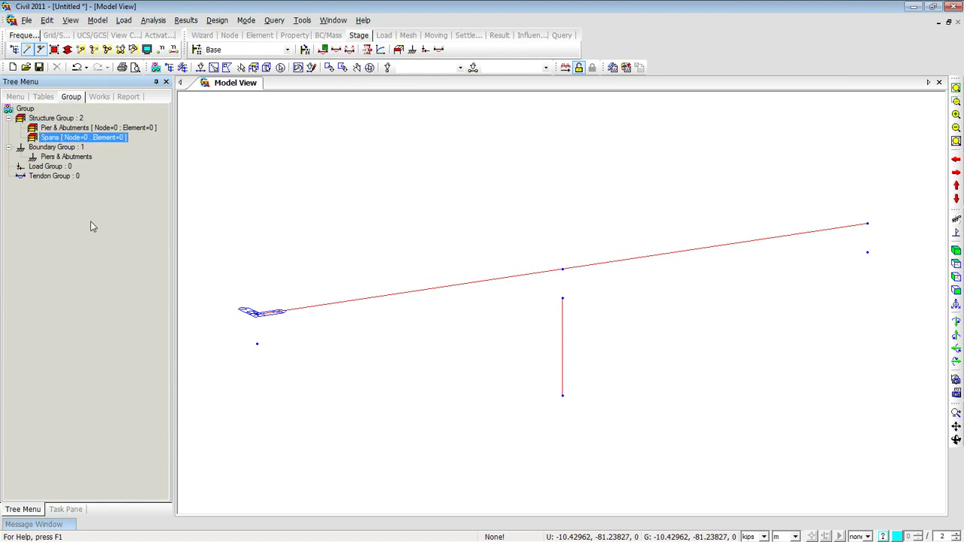
pyautogui.rightClick(69, 121)
pyautogui.click(98, 145)
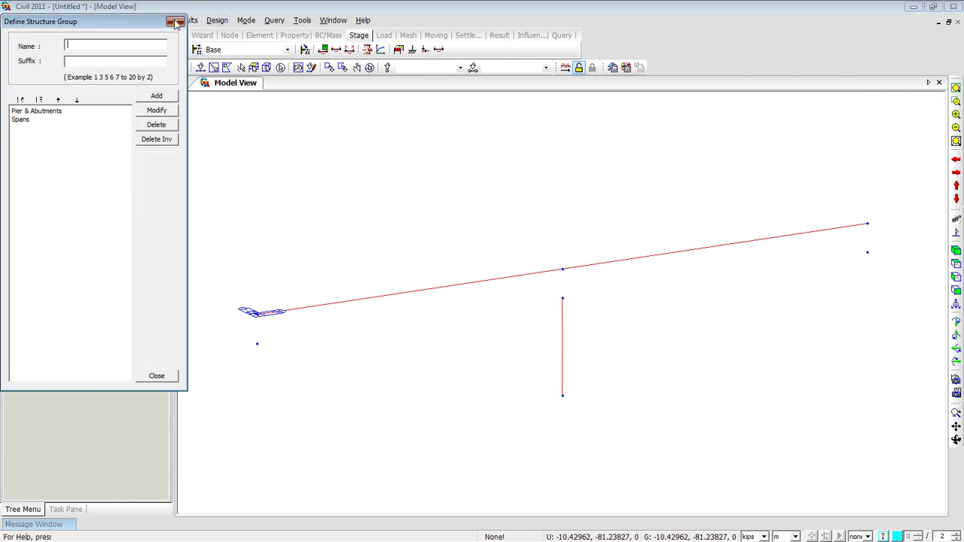
pyautogui.click(175, 23)
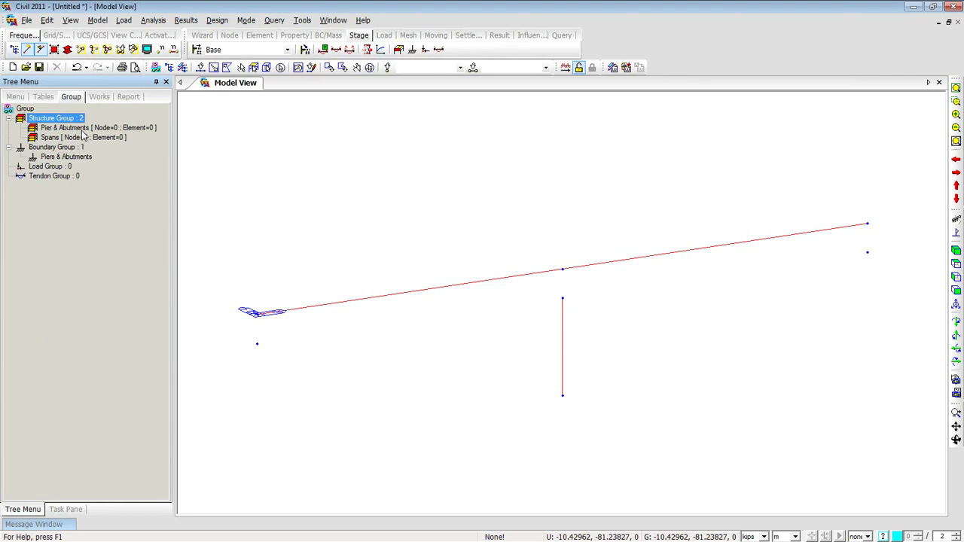
# Step: Assign the two deck beam elements to the Spans structure group and select the group's members in the model
pyautogui.click(200, 69)
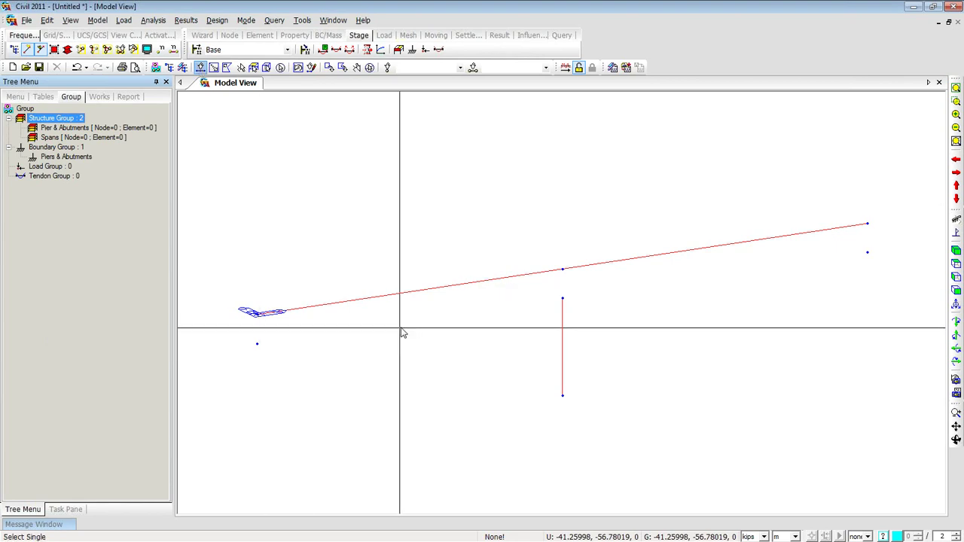
pyautogui.moveTo(454, 324); pyautogui.dragTo(329, 228)
pyautogui.moveTo(746, 303); pyautogui.dragTo(660, 222)
pyautogui.moveTo(82, 137); pyautogui.dragTo(306, 158)
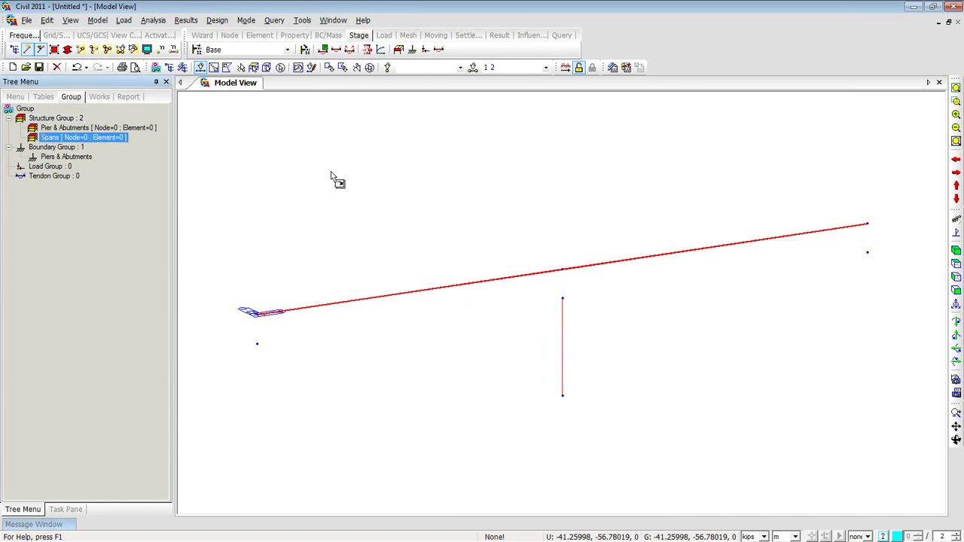
pyautogui.moveTo(330, 173); pyautogui.dragTo(331, 172)
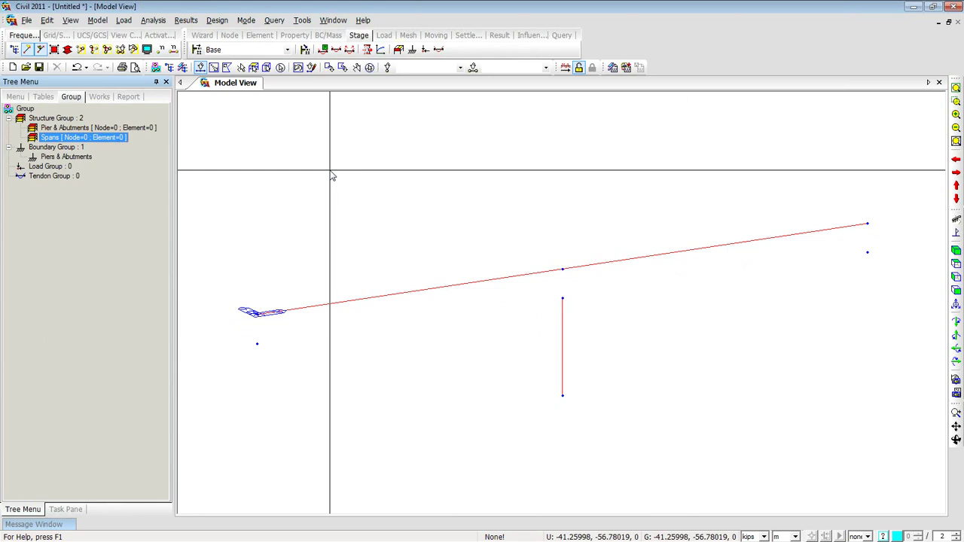
pyautogui.doubleClick(116, 140)
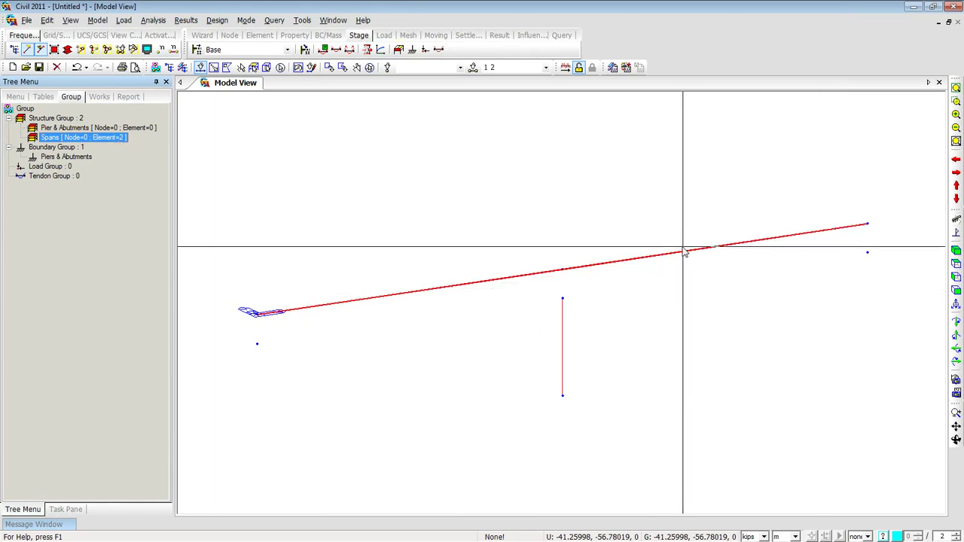
# Step: Assign the pier element and nodes 1to7 to the Pier & Abutments structure group
pyautogui.click(142, 129)
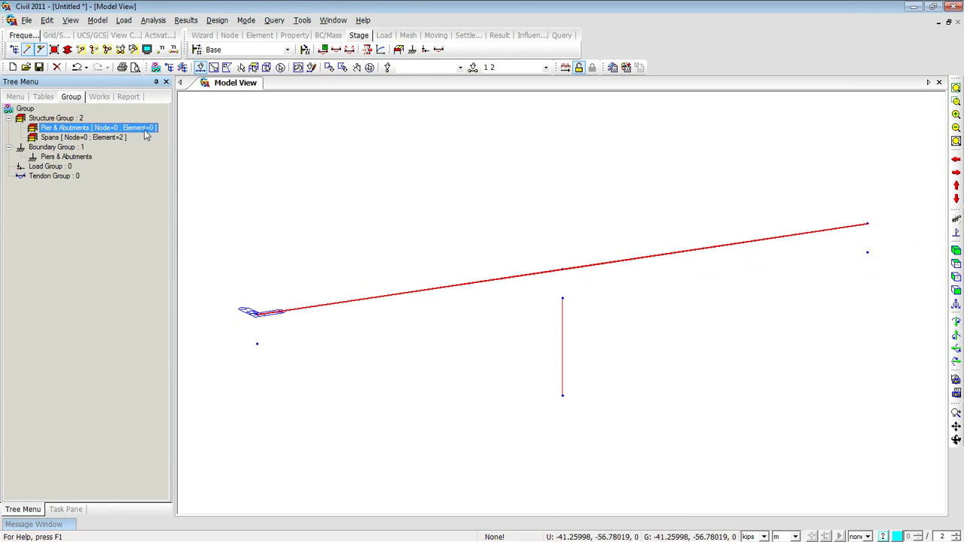
pyautogui.click(369, 67)
pyautogui.press('Escape')
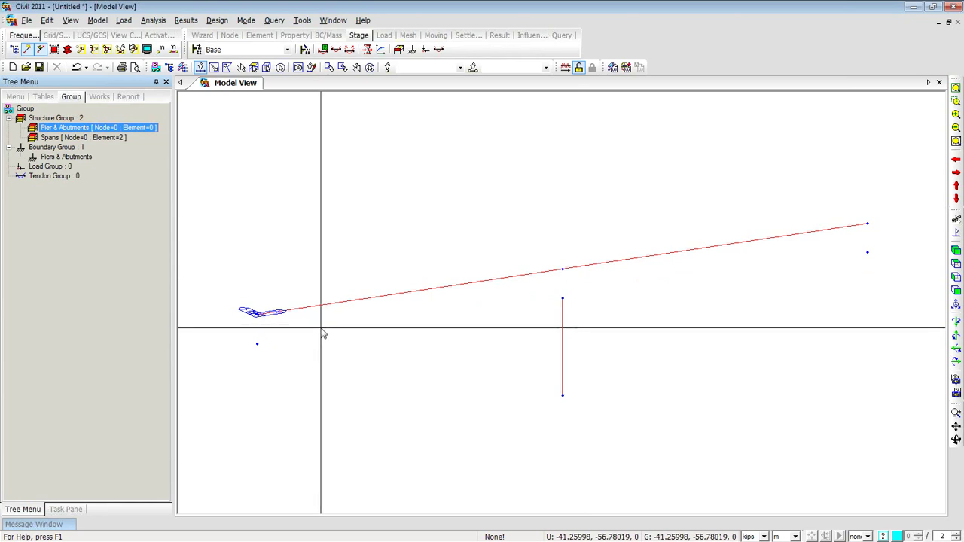
pyautogui.moveTo(228, 287); pyautogui.dragTo(254, 322)
pyautogui.moveTo(530, 224); pyautogui.dragTo(602, 392)
pyautogui.moveTo(852, 191); pyautogui.dragTo(877, 253)
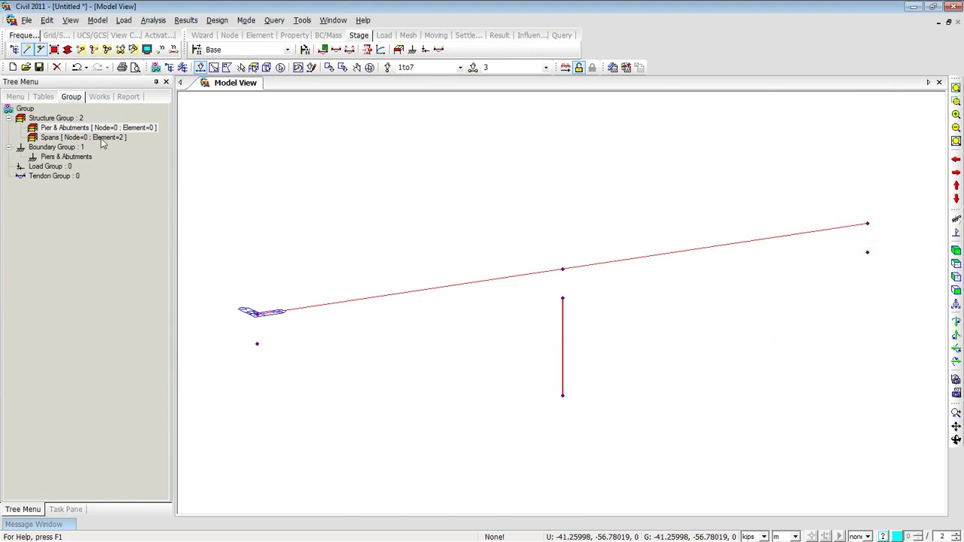
pyautogui.moveTo(98, 129); pyautogui.dragTo(270, 166)
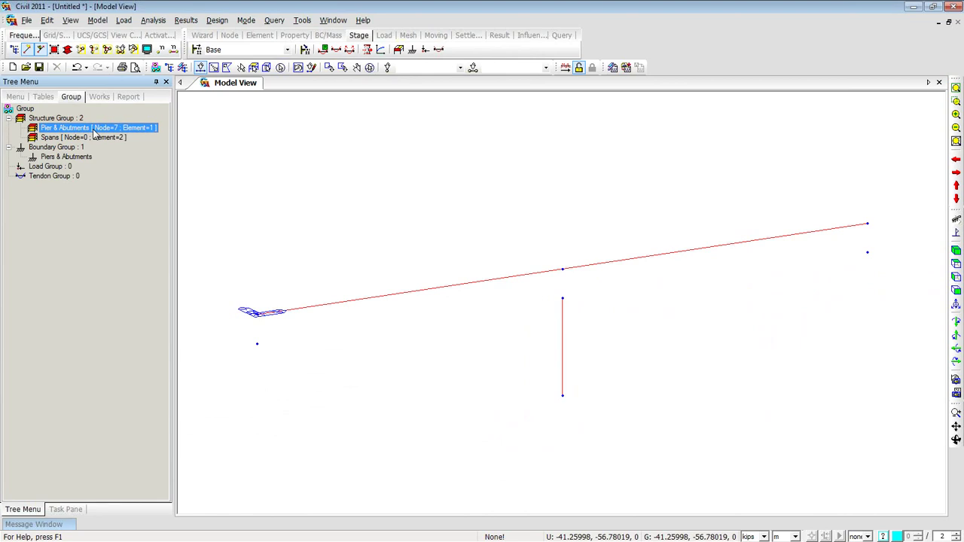
# Step: Create load groups named SW and SDL
pyautogui.rightClick(63, 167)
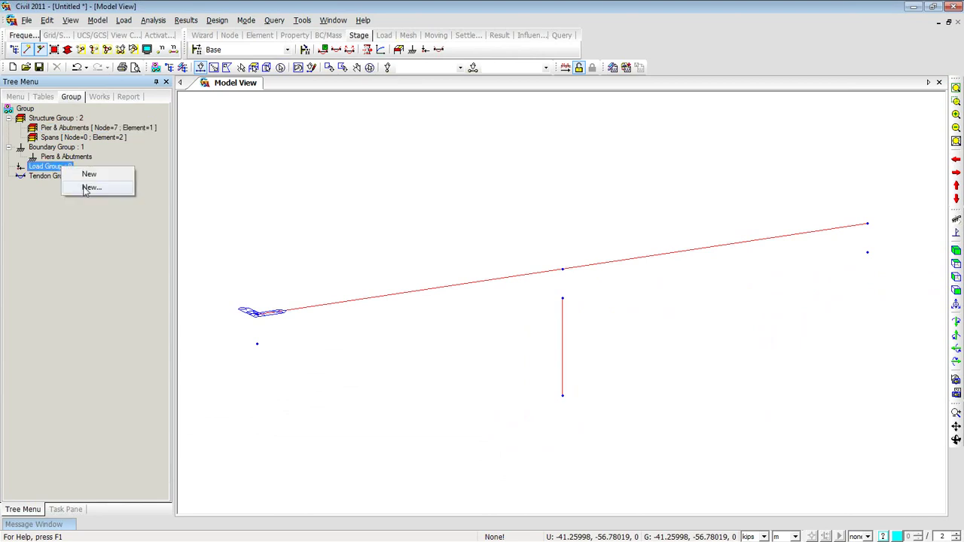
pyautogui.click(90, 188)
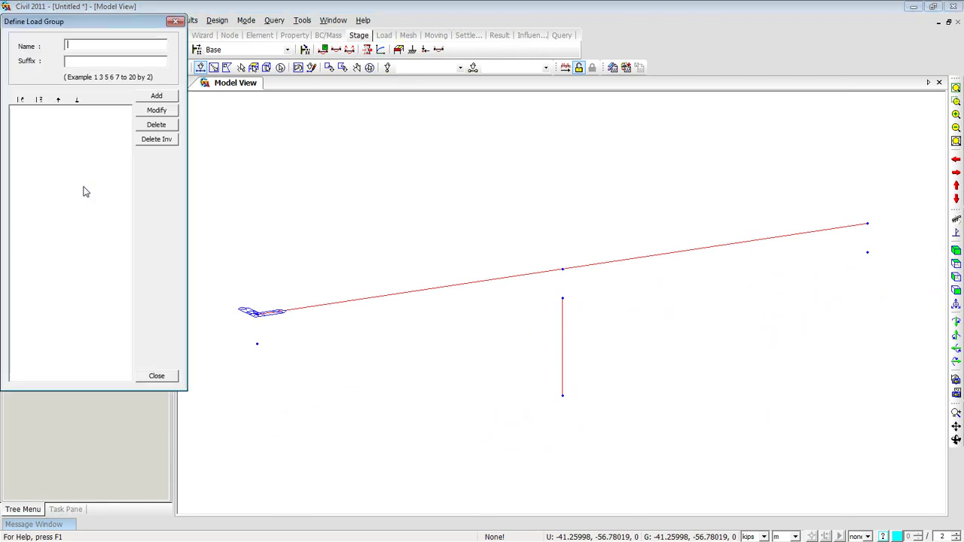
pyautogui.write('SW')
pyautogui.click(149, 96)
pyautogui.moveTo(98, 48); pyautogui.dragTo(55, 46)
pyautogui.write('SDL')
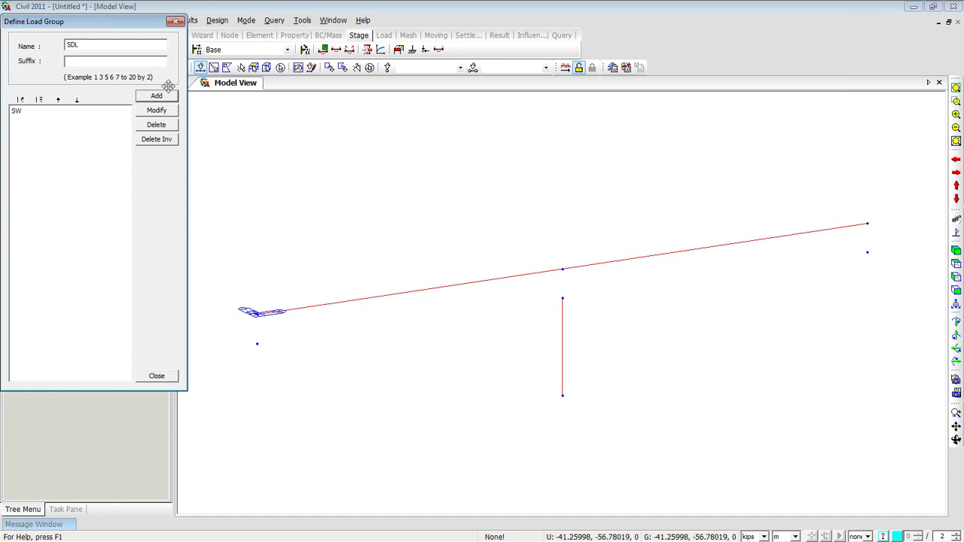
pyautogui.click(156, 95)
# Step: Add two more load groups named Diaphragm and PS, and finish defining load groups
pyautogui.moveTo(95, 45); pyautogui.dragTo(33, 45)
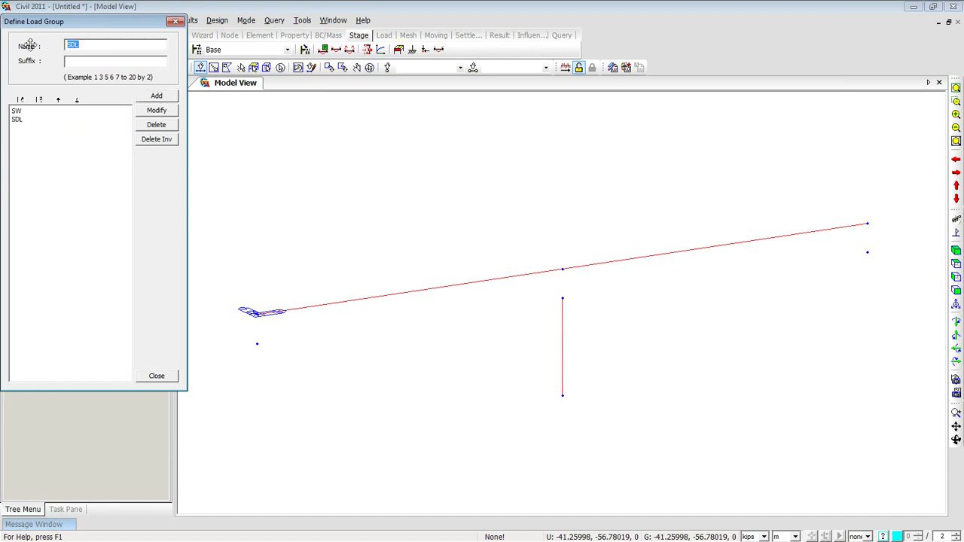
pyautogui.write('Diaphragm')
pyautogui.click(156, 96)
pyautogui.moveTo(118, 46); pyautogui.dragTo(55, 46)
pyautogui.write('PS')
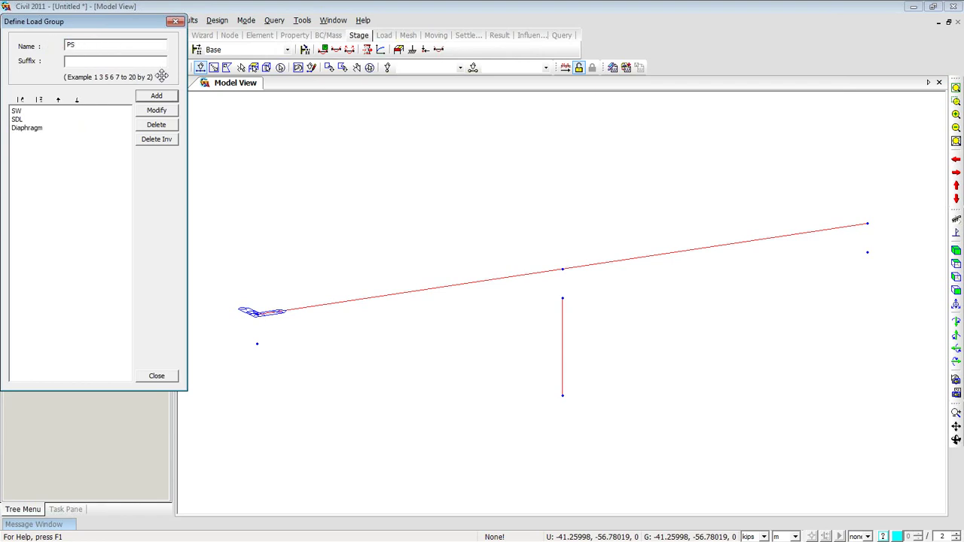
pyautogui.click(158, 97)
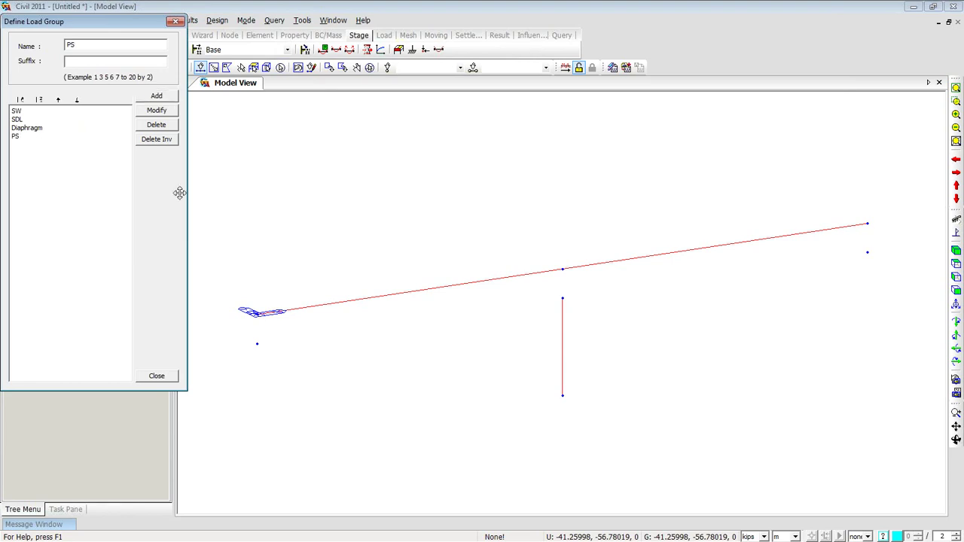
pyautogui.click(156, 376)
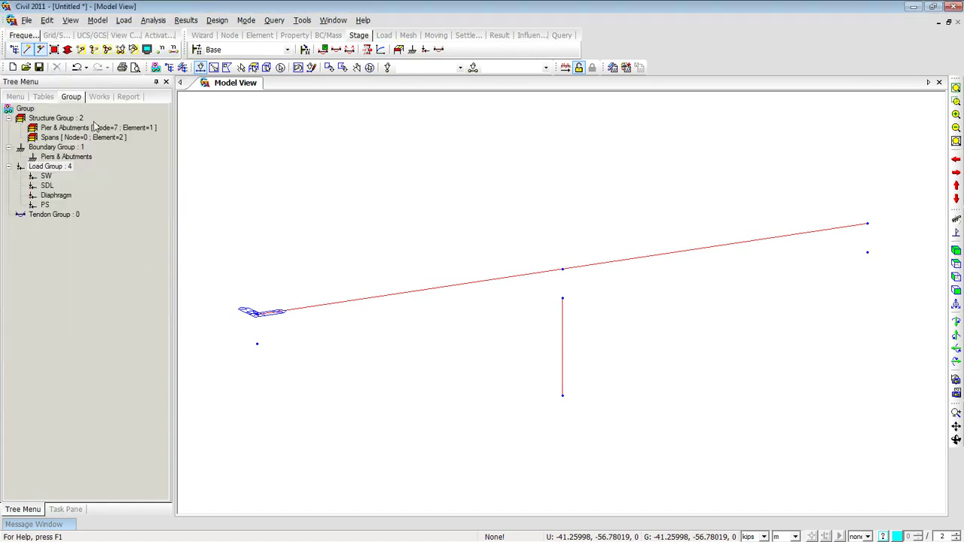
# Step: Define a static load case SW of type Dead Load of Component and Attachments (DC)
pyautogui.click(125, 21)
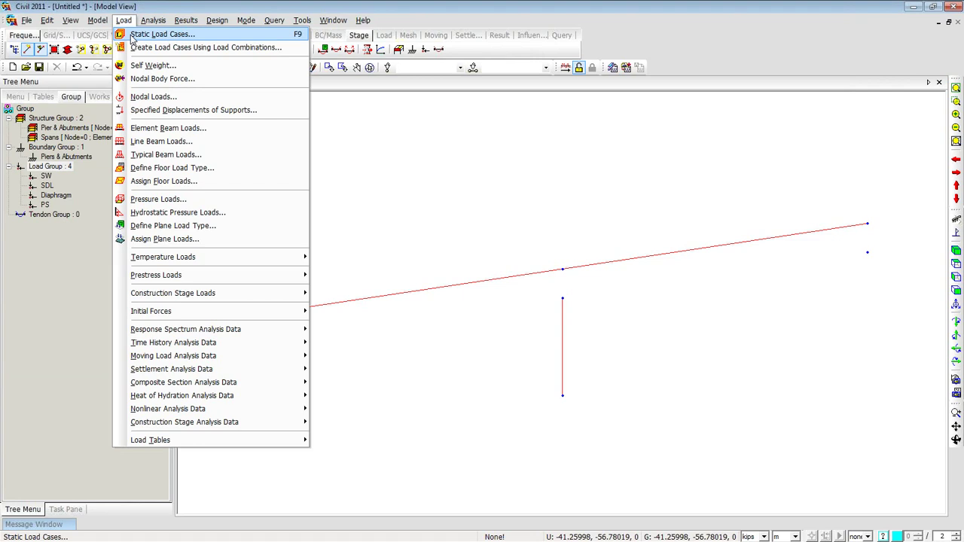
pyautogui.click(132, 35)
pyautogui.moveTo(134, 26); pyautogui.dragTo(436, 107)
pyautogui.write('SW')
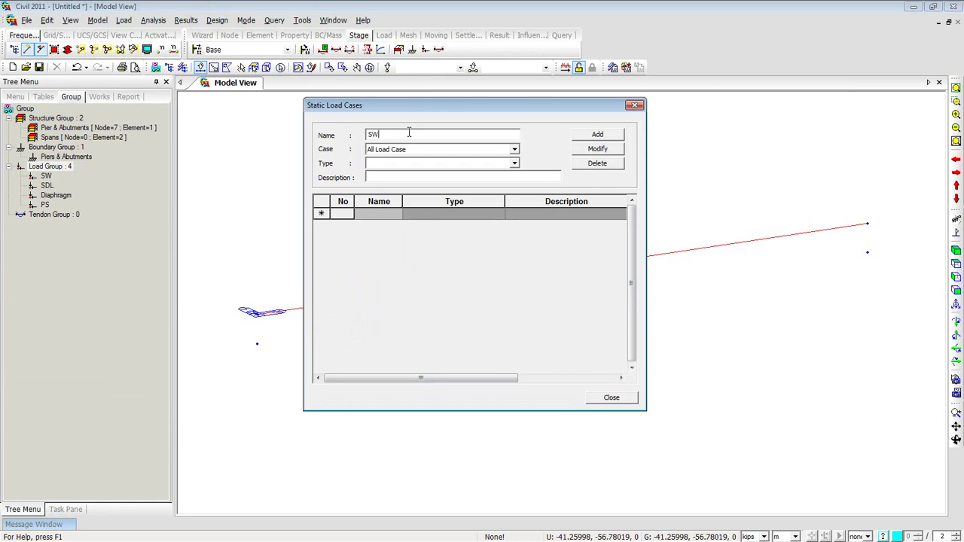
pyautogui.click(513, 164)
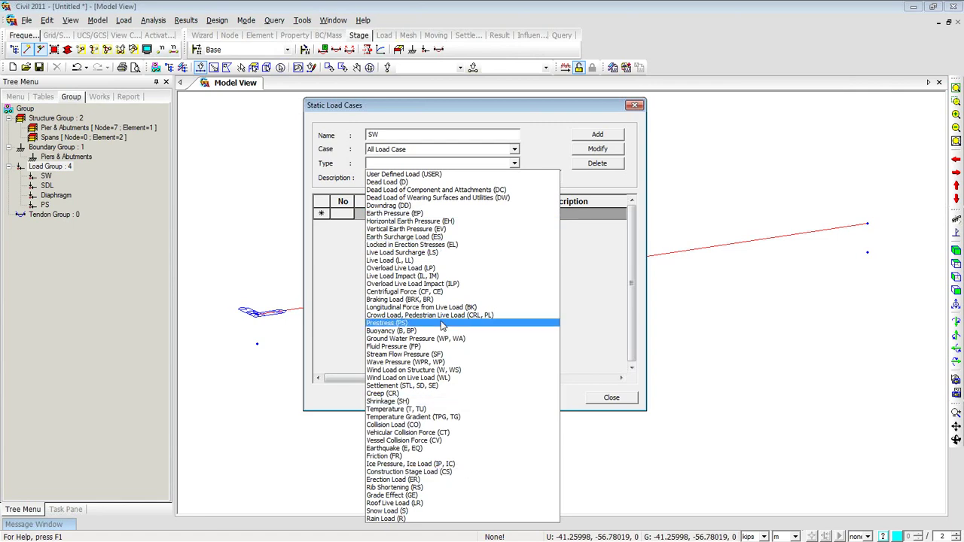
pyautogui.click(455, 189)
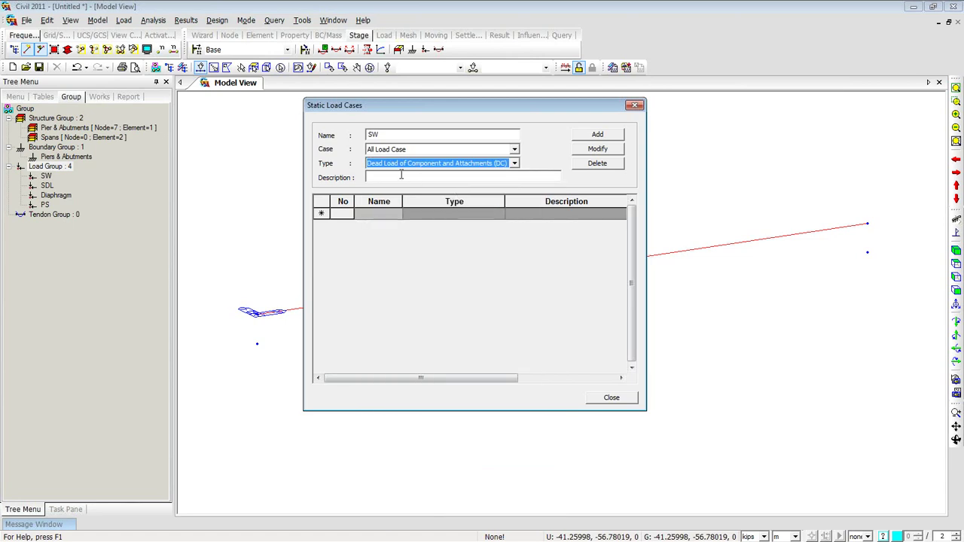
pyautogui.click(597, 134)
# Step: Add a static load case SDL of type Dead Load of Wearing Surfaces and Utilities (DW)
pyautogui.click(398, 134)
pyautogui.doubleClick(398, 134)
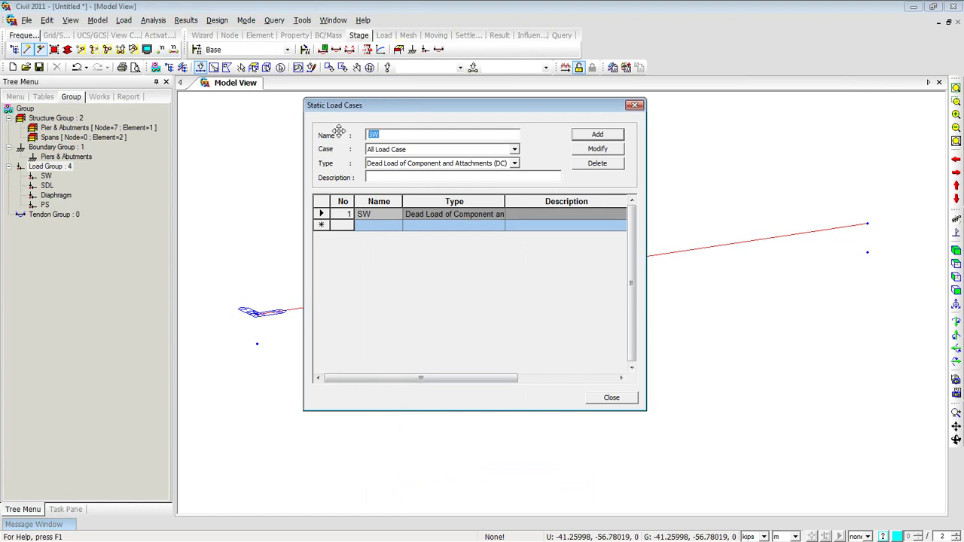
pyautogui.write('SDL')
pyautogui.click(514, 163)
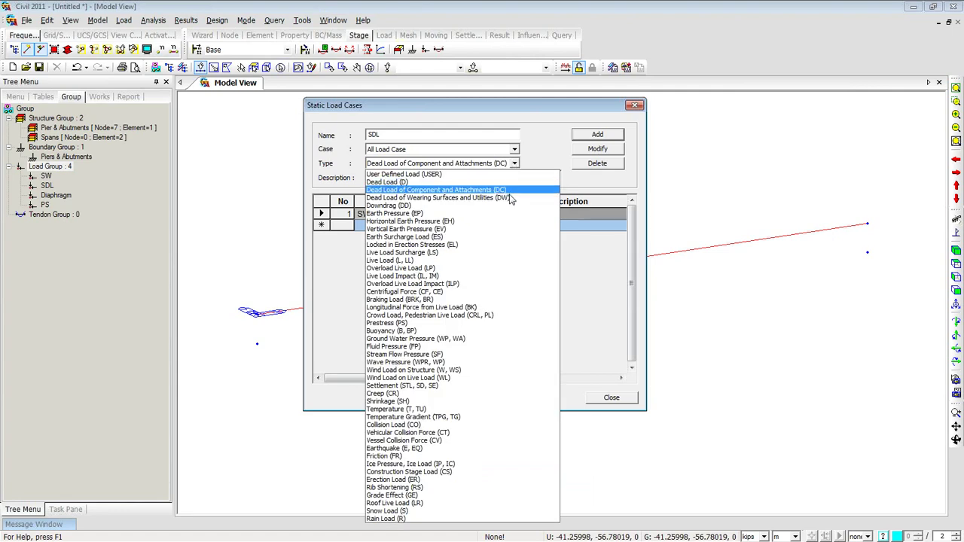
pyautogui.click(509, 198)
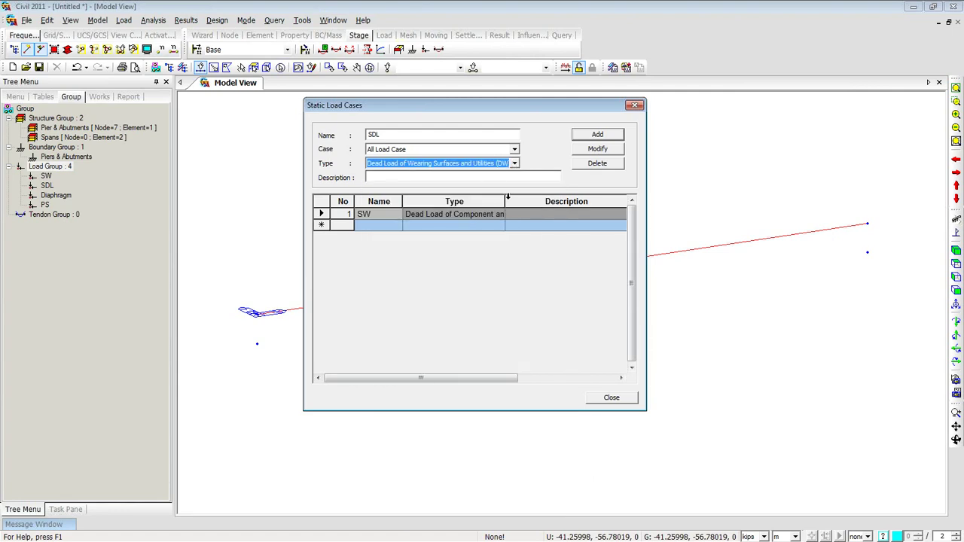
pyautogui.click(596, 135)
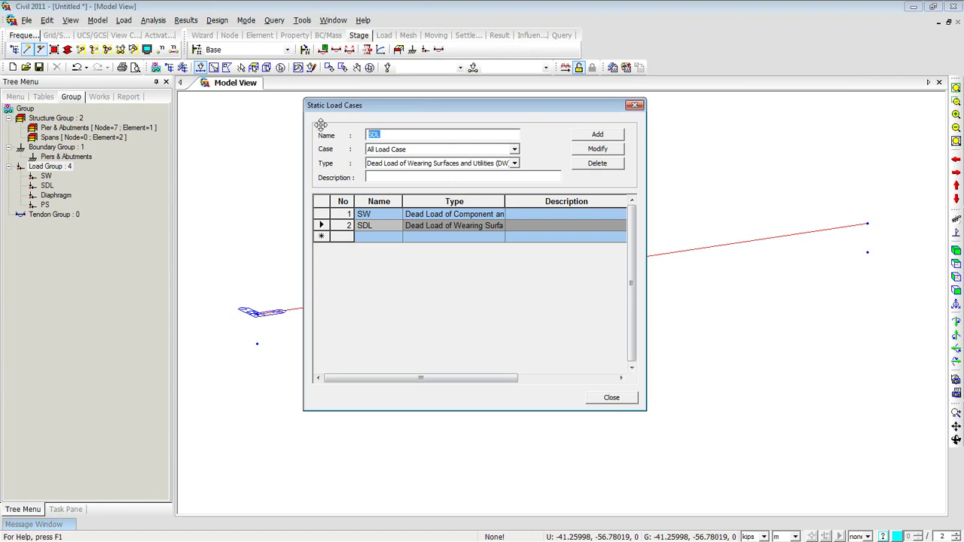
# Step: Add a static load case Diaphragm of type Dead Load of Component and Attachments (DC)
pyautogui.write('Diaphragm')
pyautogui.click(514, 163)
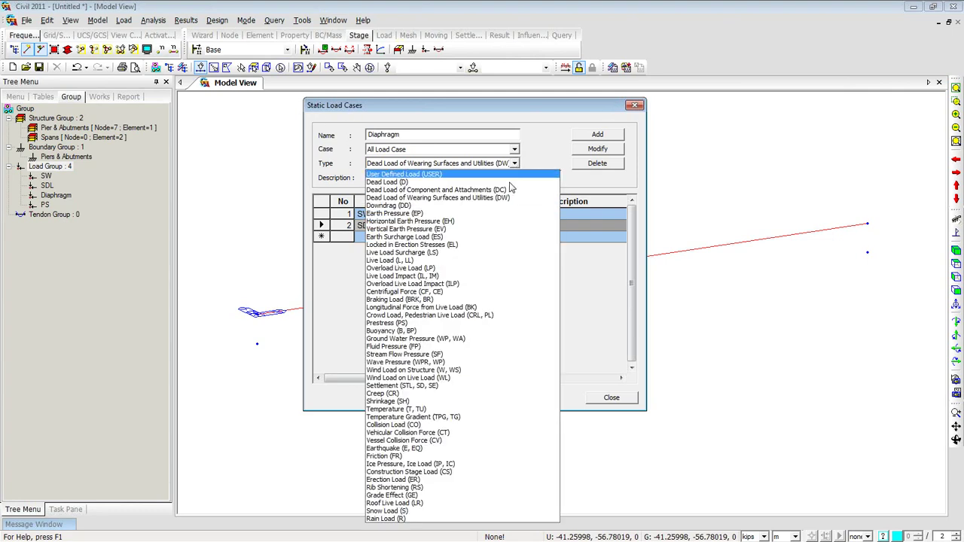
pyautogui.click(509, 190)
pyautogui.click(599, 134)
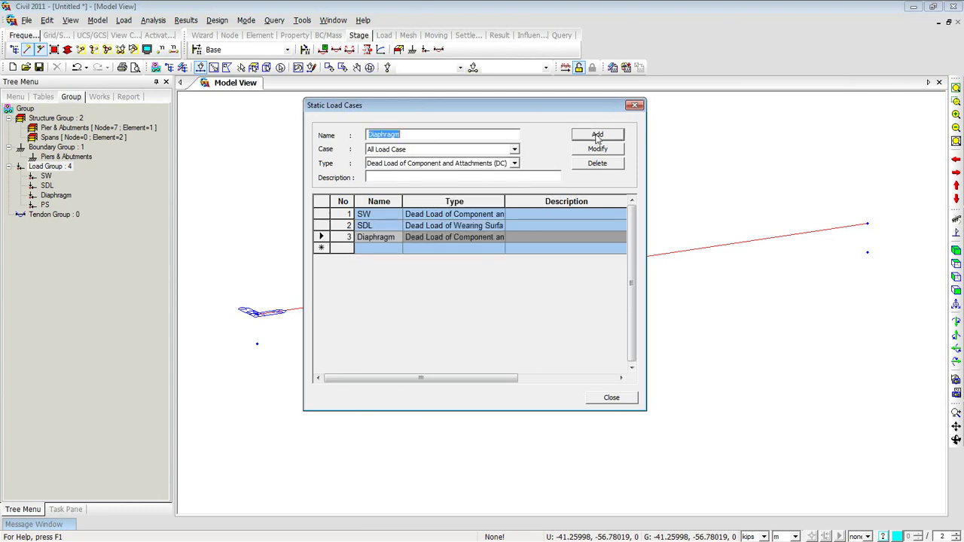
# Step: Add a static load case PS of type Prestress (PS) and finish defining static load cases
pyautogui.write('PS')
pyautogui.click(515, 164)
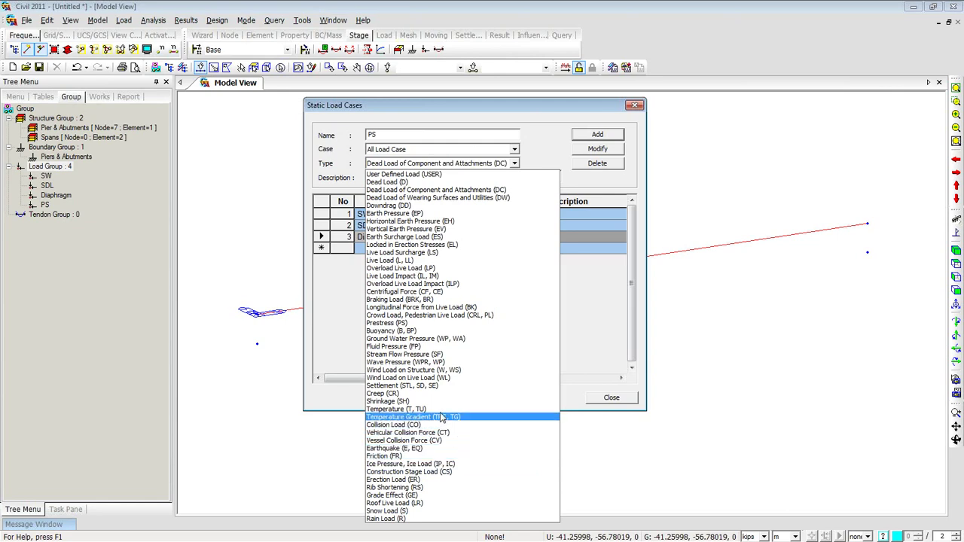
pyautogui.click(439, 323)
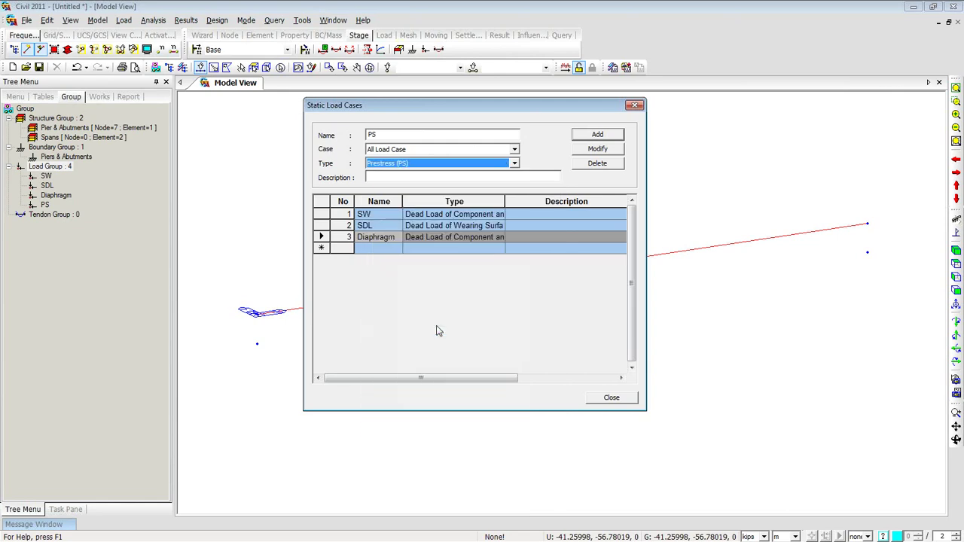
pyautogui.click(595, 135)
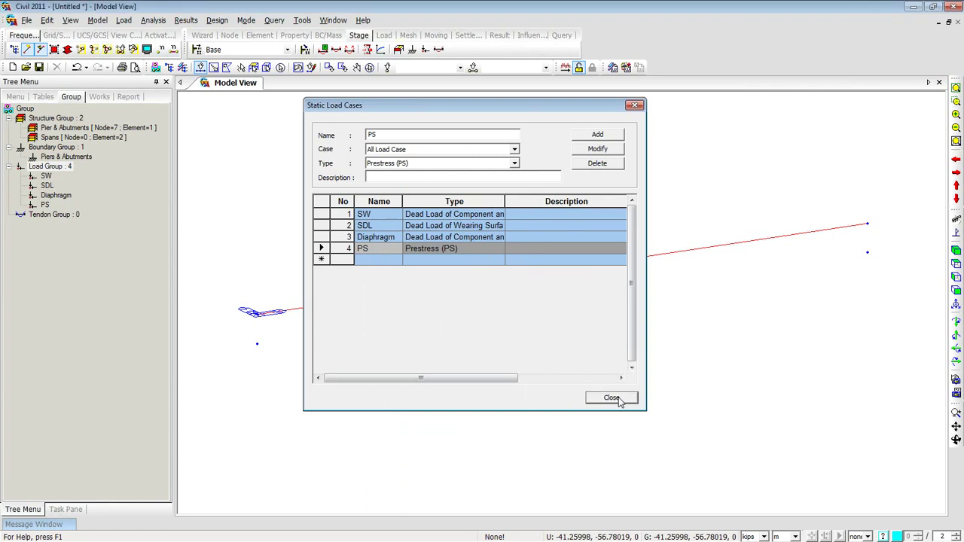
pyautogui.click(612, 398)
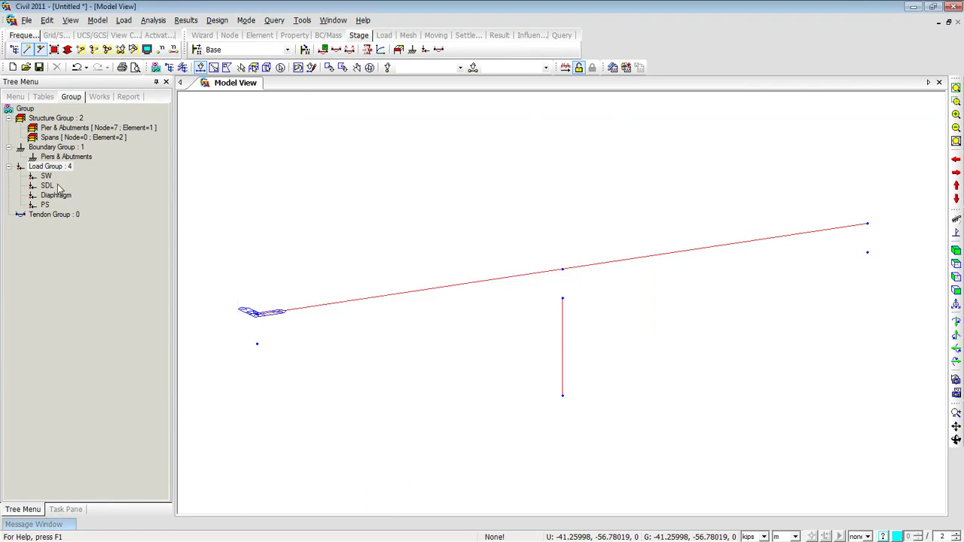
# Step: Add self weight to load case SW in load group SW with a Z factor of -1
pyautogui.click(98, 97)
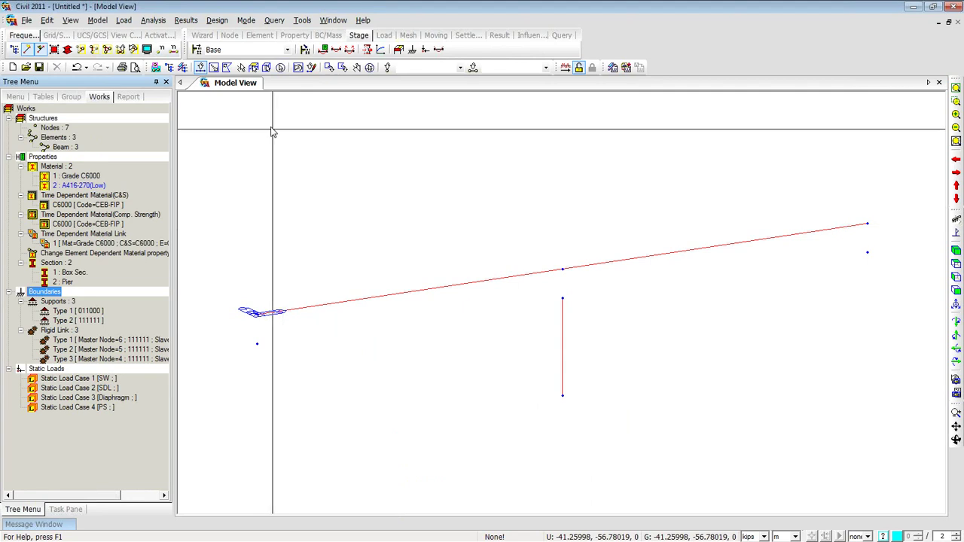
pyautogui.rightClick(225, 120)
pyautogui.moveTo(281, 200)
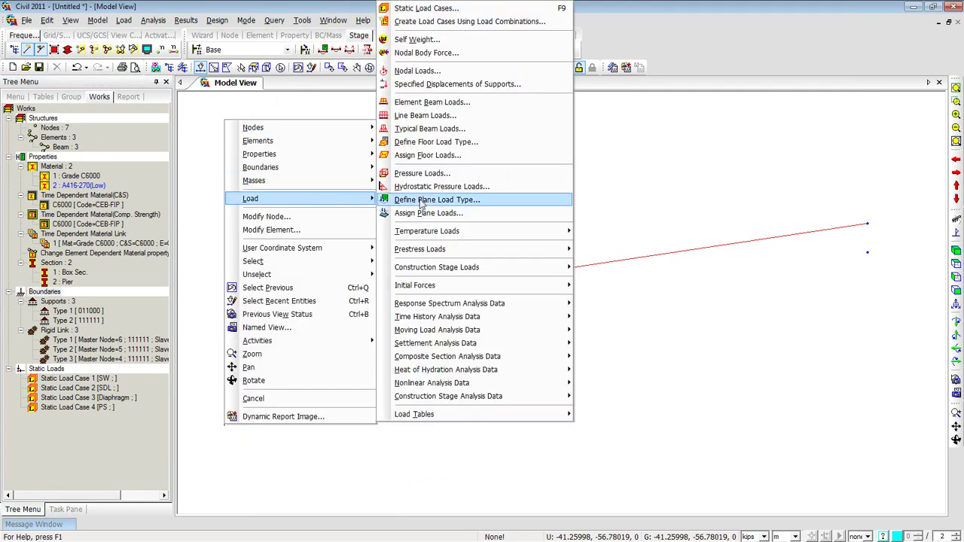
pyautogui.click(413, 39)
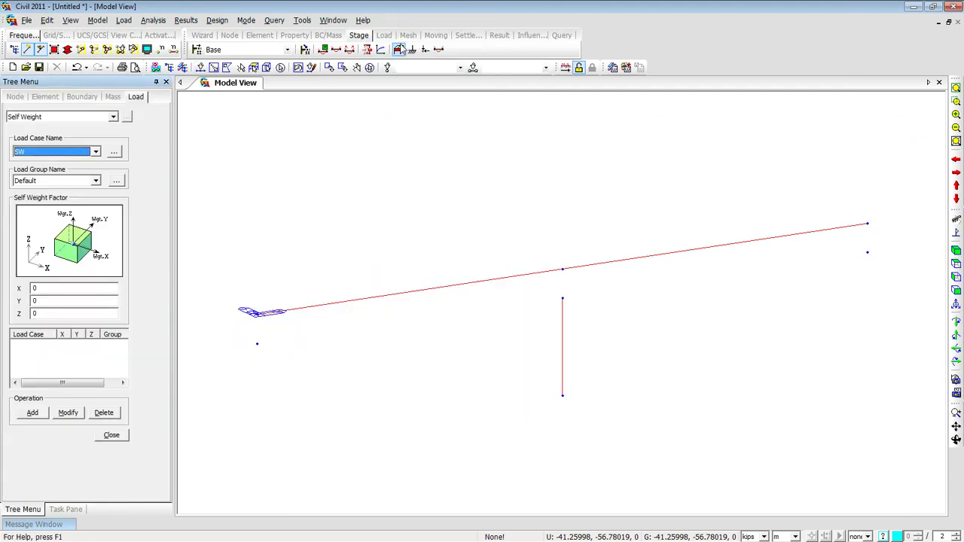
pyautogui.click(96, 182)
pyautogui.click(94, 200)
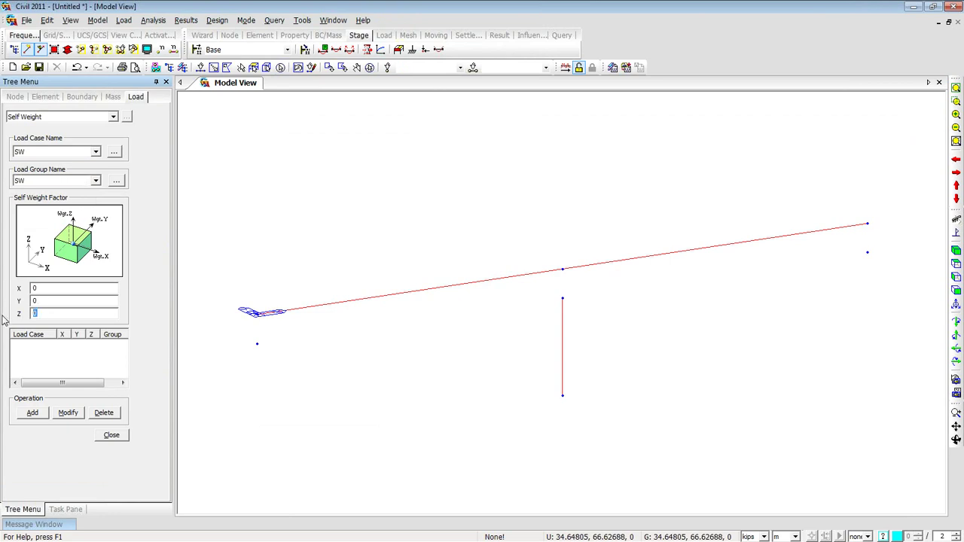
pyautogui.write('-1')
pyautogui.click(41, 413)
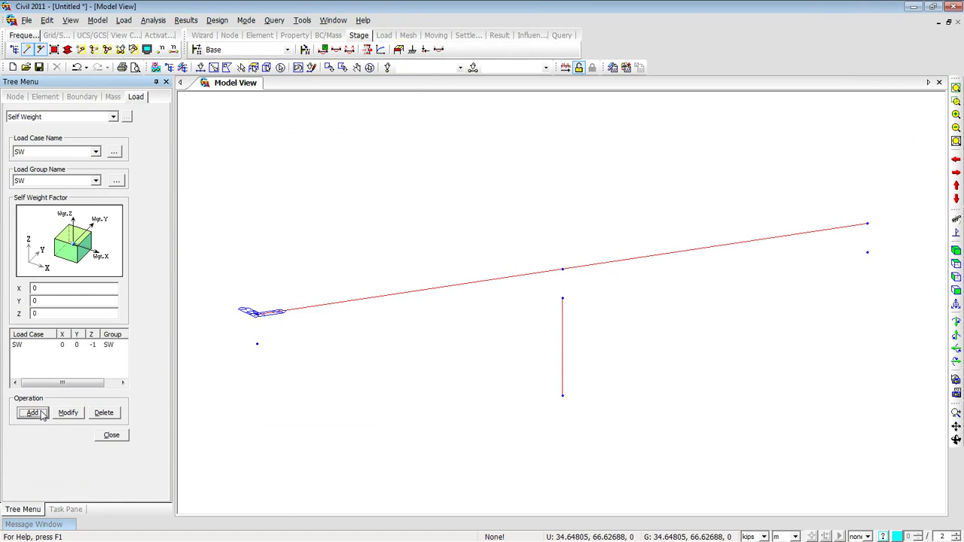
# Step: Start a nodal load assigned to load case Diaphragm and load group Diaphragm
pyautogui.click(235, 130)
pyautogui.rightClick(235, 130)
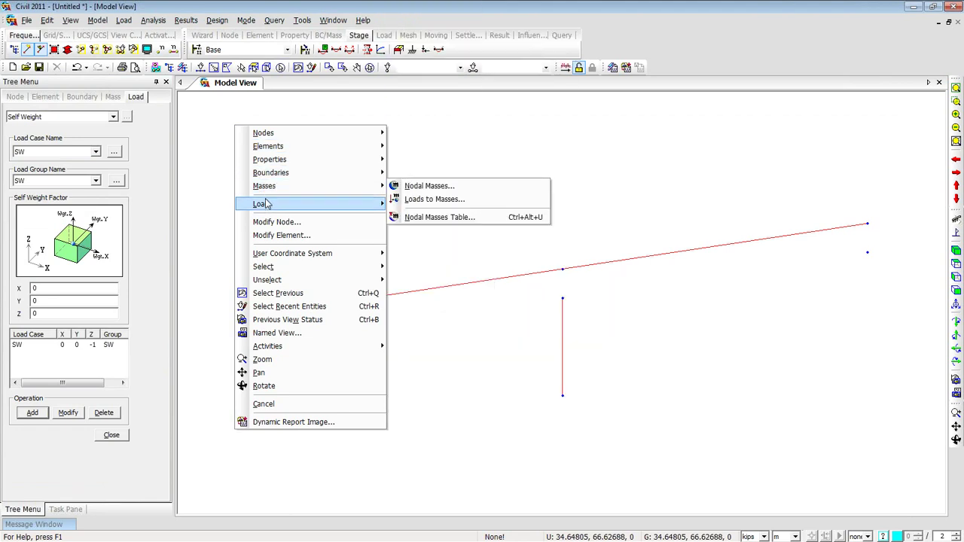
pyautogui.moveTo(268, 206)
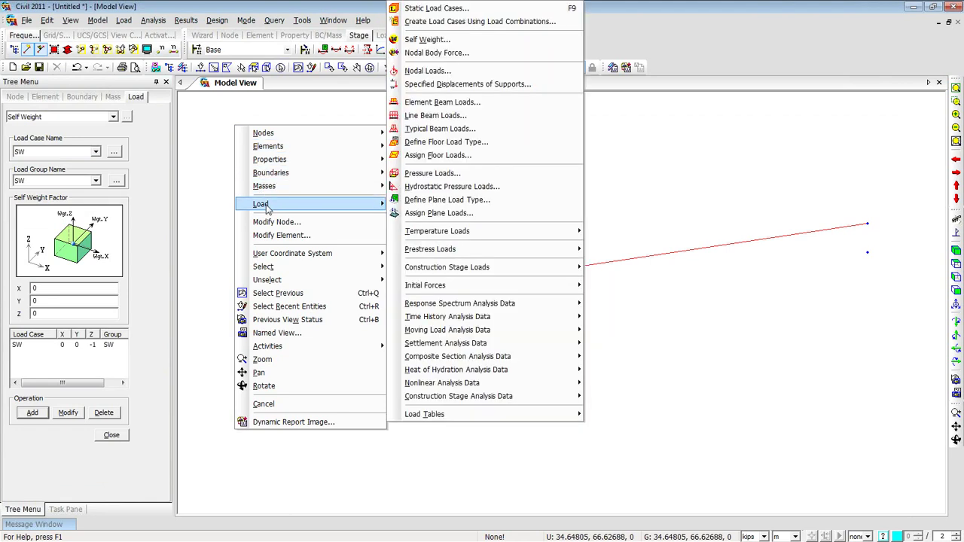
pyautogui.click(444, 71)
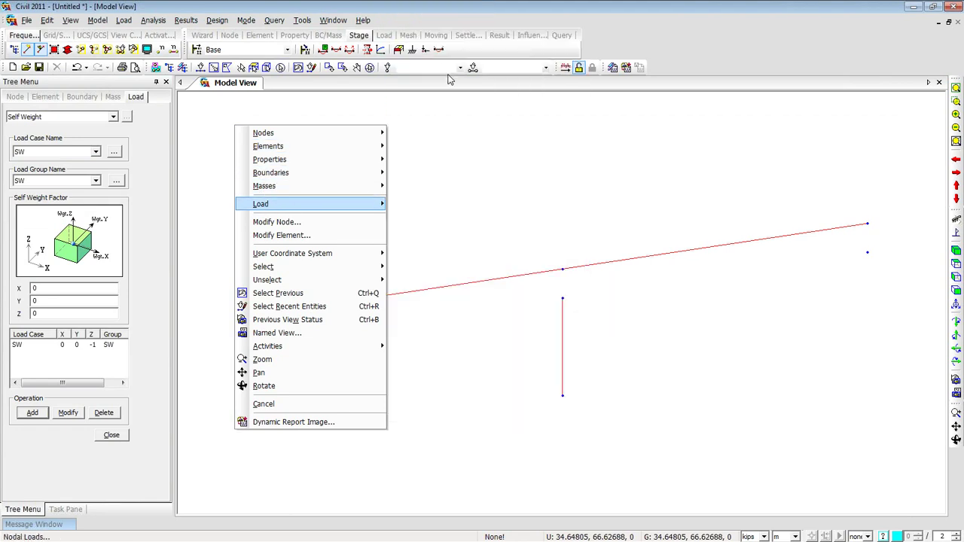
pyautogui.click(94, 152)
pyautogui.click(91, 178)
pyautogui.click(95, 180)
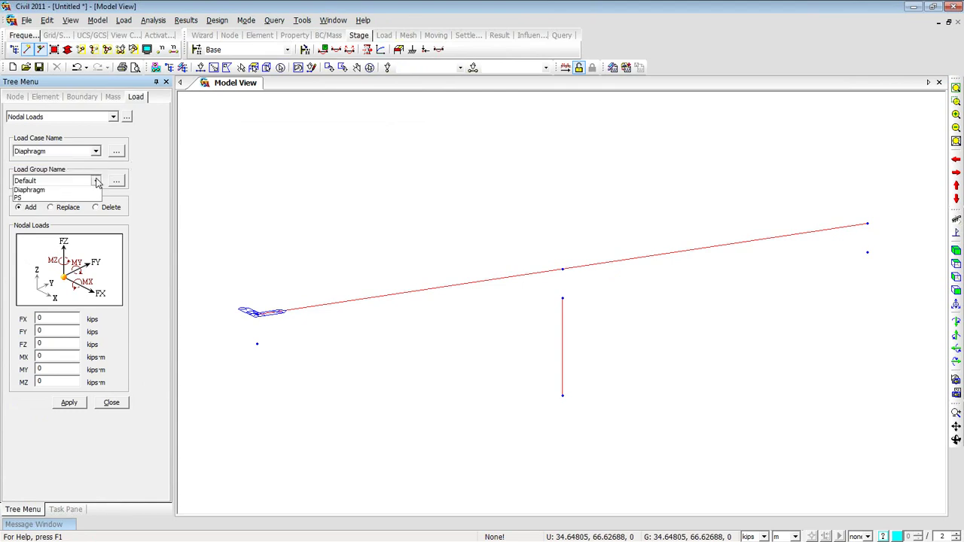
pyautogui.click(88, 216)
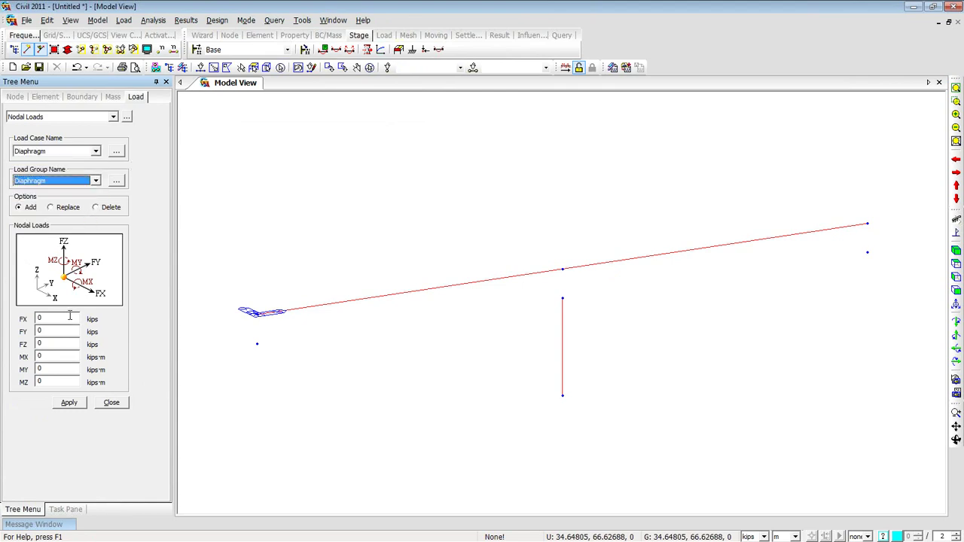
# Step: Switch the model's force unit to kN before entering the diaphragm load
pyautogui.doubleClick(54, 344)
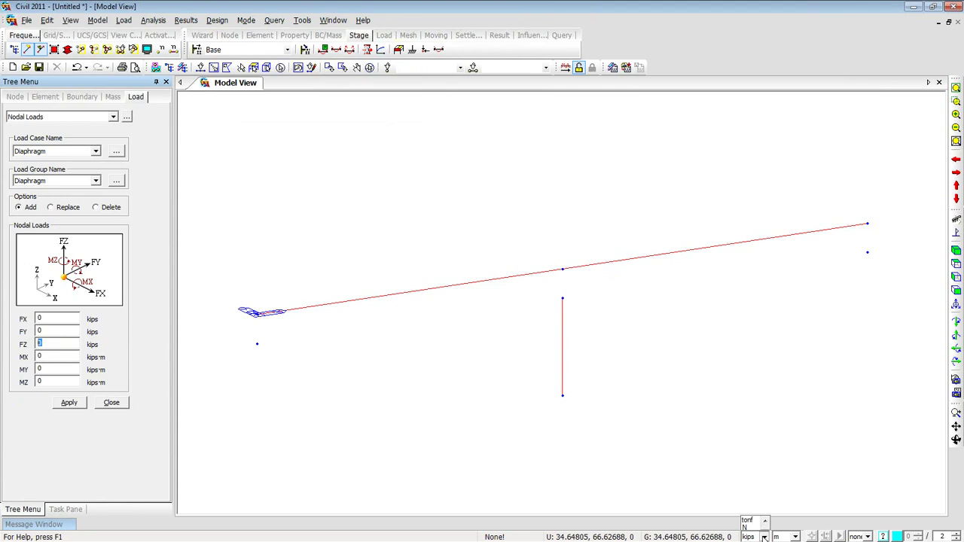
pyautogui.click(755, 536)
pyautogui.click(750, 515)
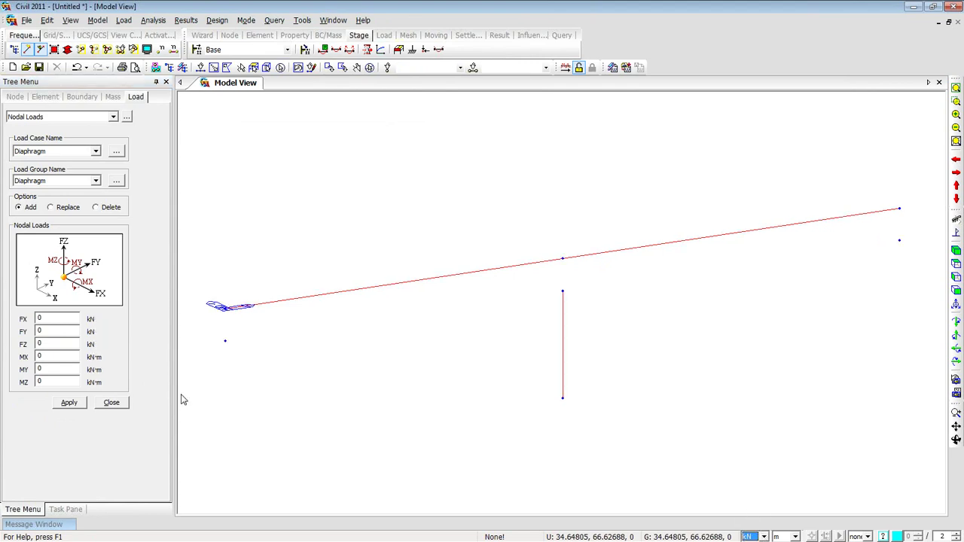
# Step: Apply a nodal load with FZ of -850 kN to the girder node above the pier
pyautogui.click(57, 344)
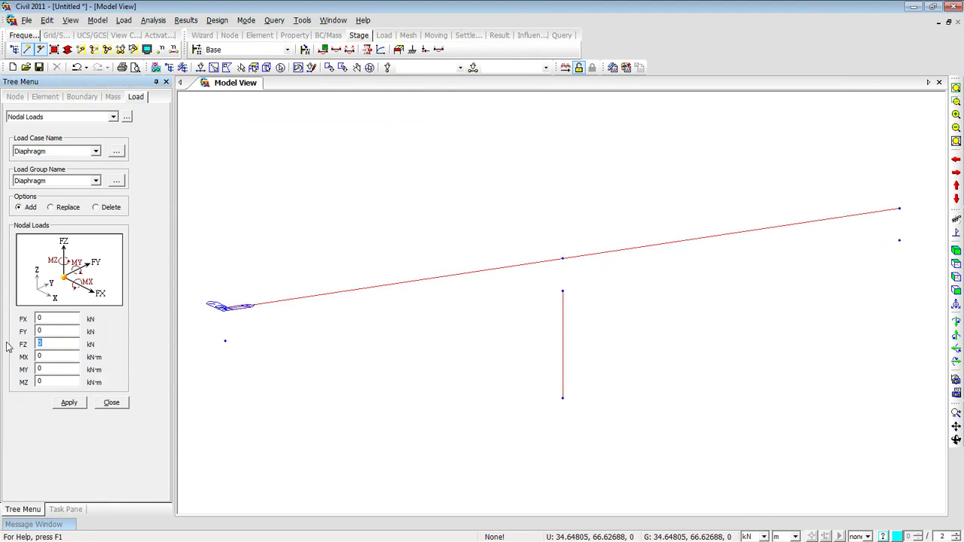
pyautogui.write('-85')
pyautogui.click(201, 67)
pyautogui.click(562, 258)
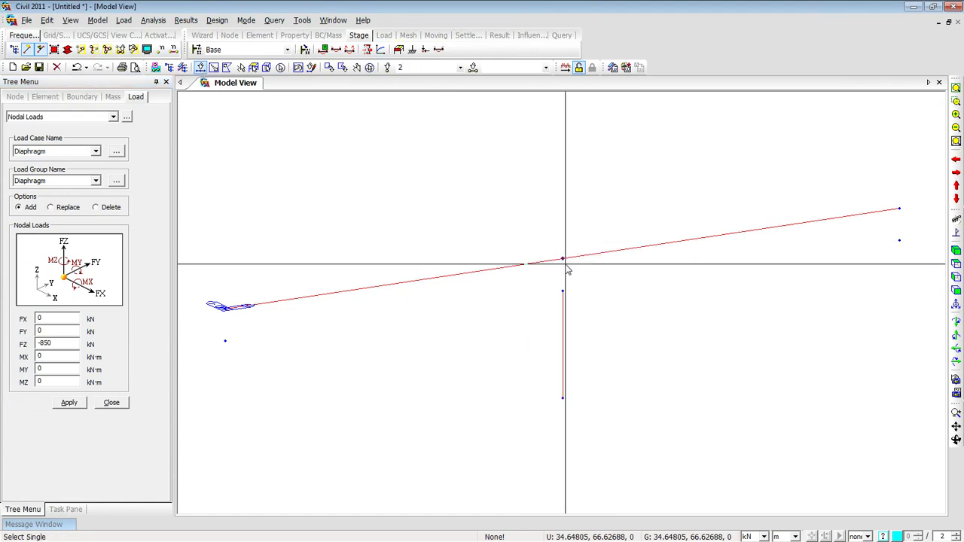
pyautogui.click(68, 403)
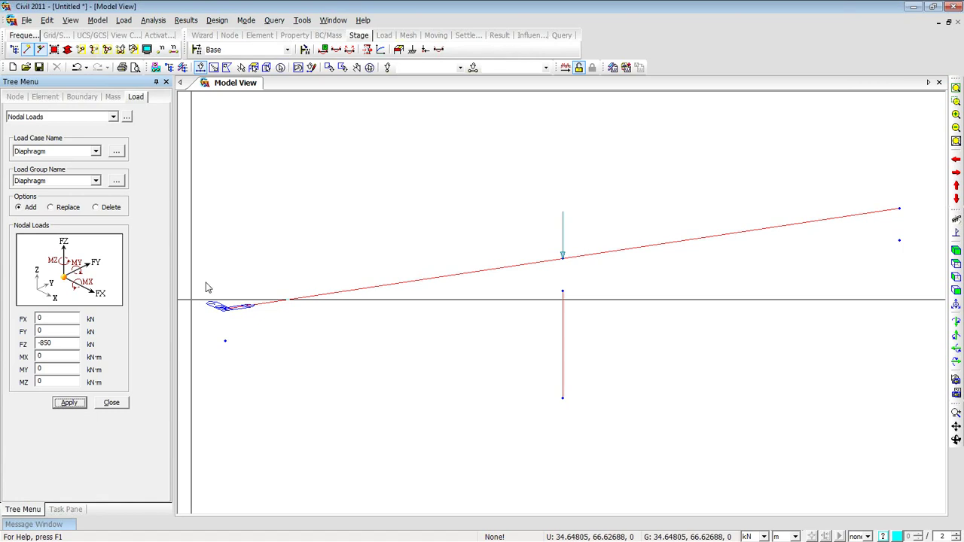
# Step: Start an element beam load assigned to load case SDL and load group SDL
pyautogui.rightClick(289, 125)
pyautogui.moveTo(308, 145)
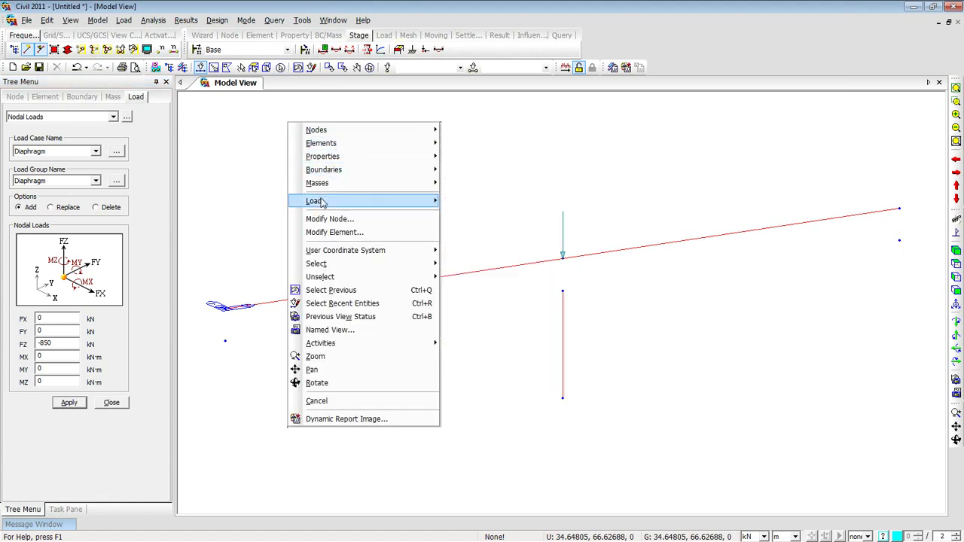
pyautogui.moveTo(315, 201)
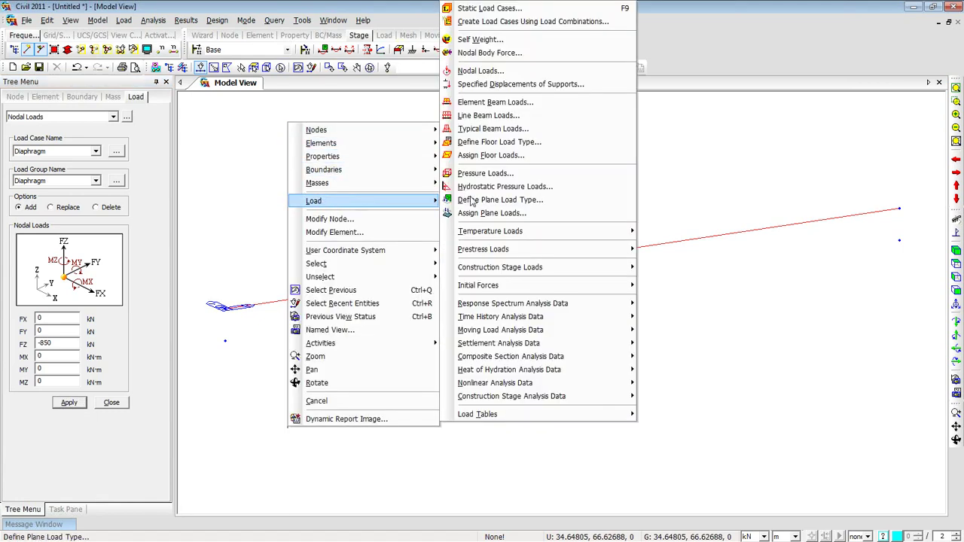
pyautogui.click(494, 102)
pyautogui.click(96, 144)
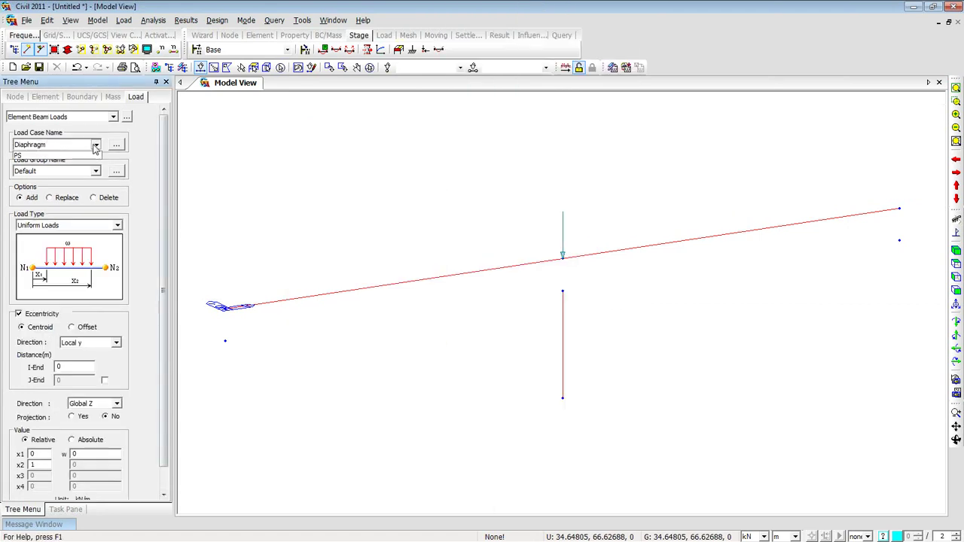
pyautogui.click(87, 164)
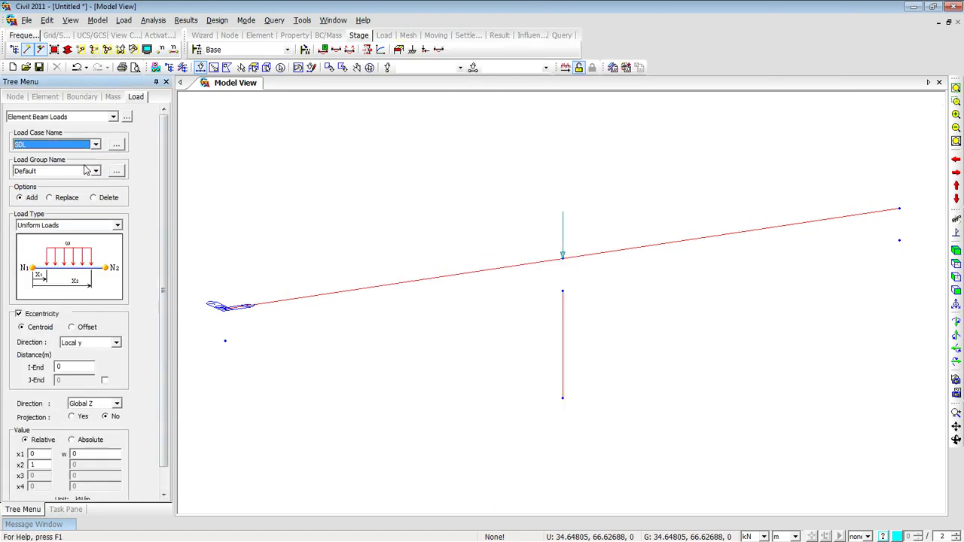
pyautogui.click(97, 172)
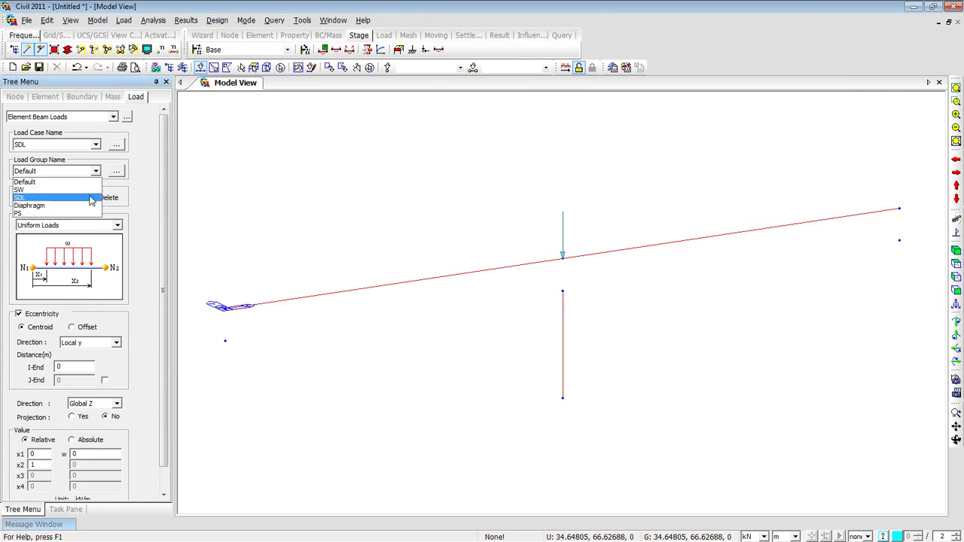
pyautogui.click(90, 198)
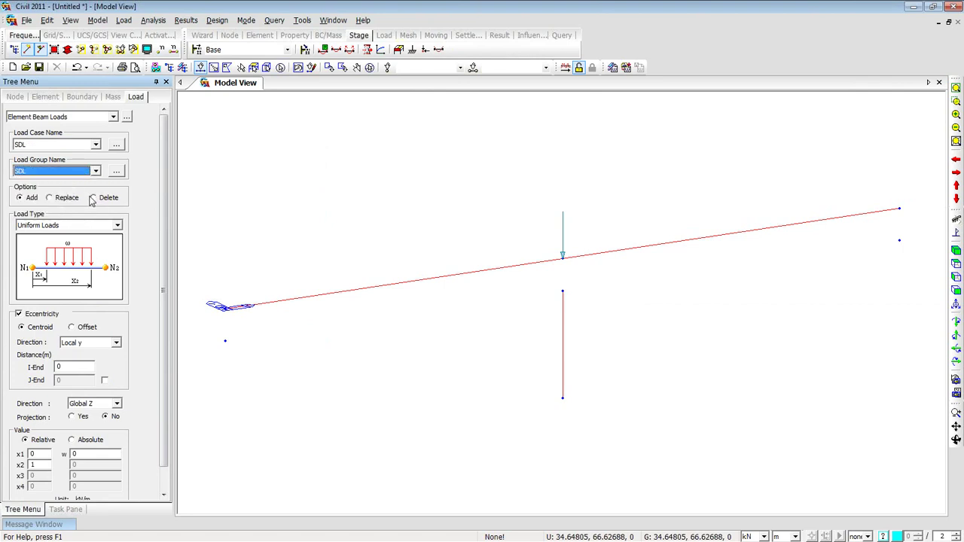
# Step: Apply a uniform load of -12 kN/m in Global Z, without eccentricity, to both girder elements and finish the beam loads
pyautogui.moveTo(165, 260); pyautogui.dragTo(166, 284)
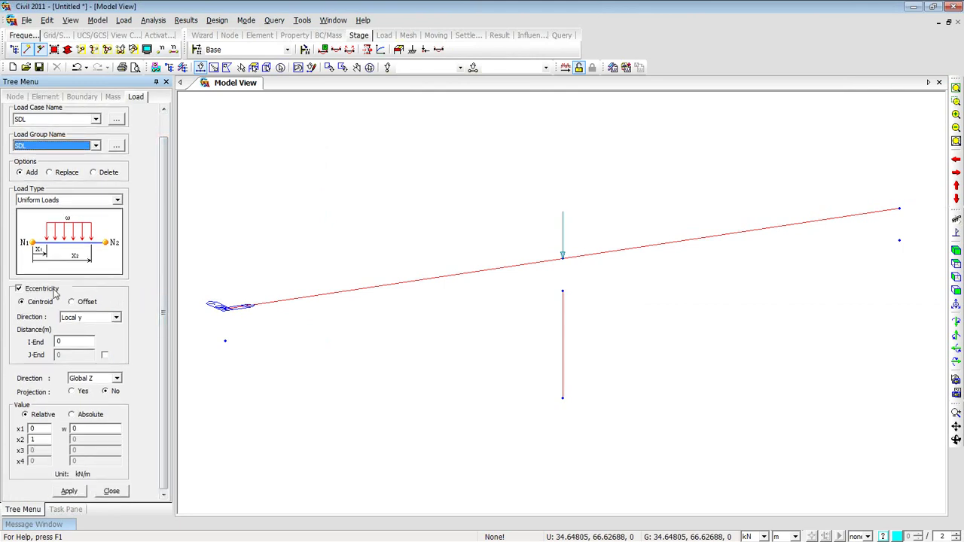
pyautogui.click(19, 288)
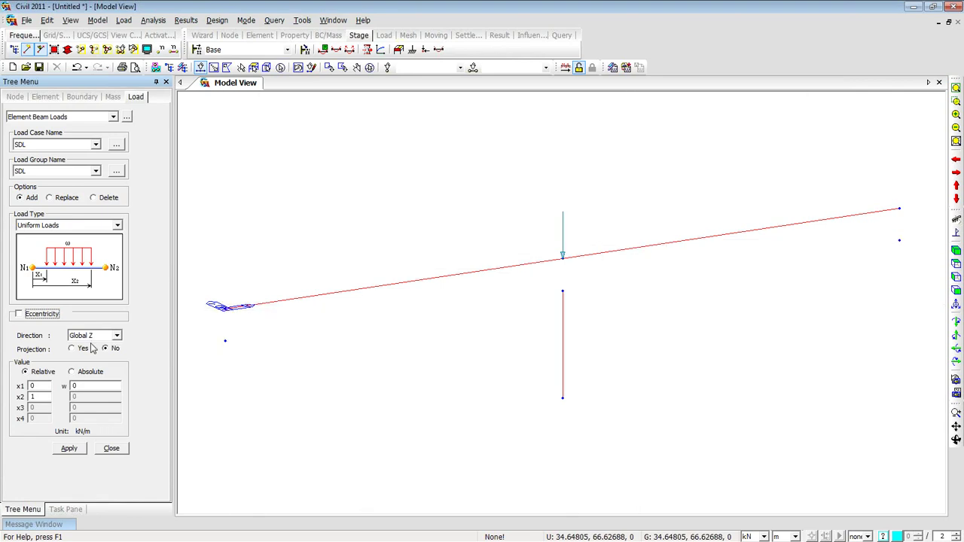
pyautogui.doubleClick(86, 385)
pyautogui.write('-12')
pyautogui.moveTo(418, 321); pyautogui.dragTo(345, 242)
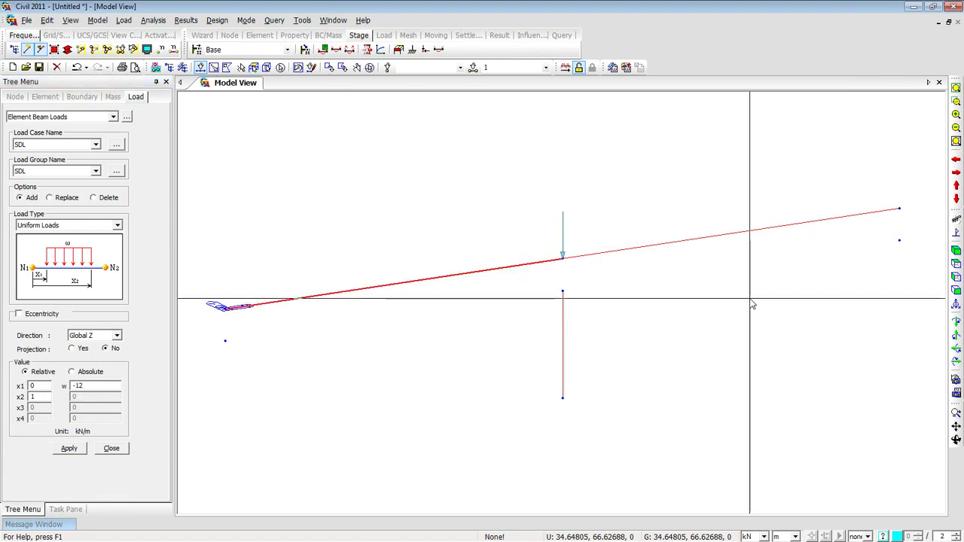
pyautogui.click(78, 450)
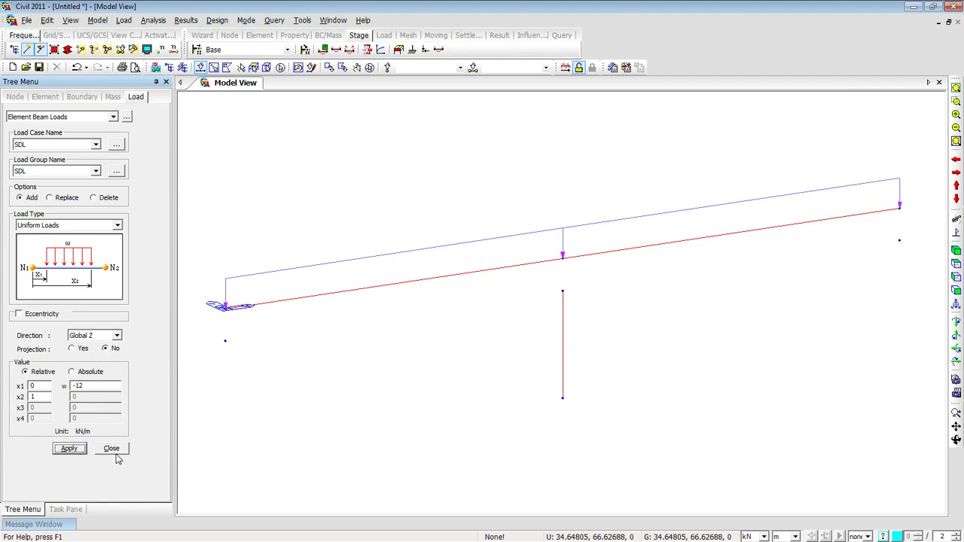
pyautogui.click(115, 450)
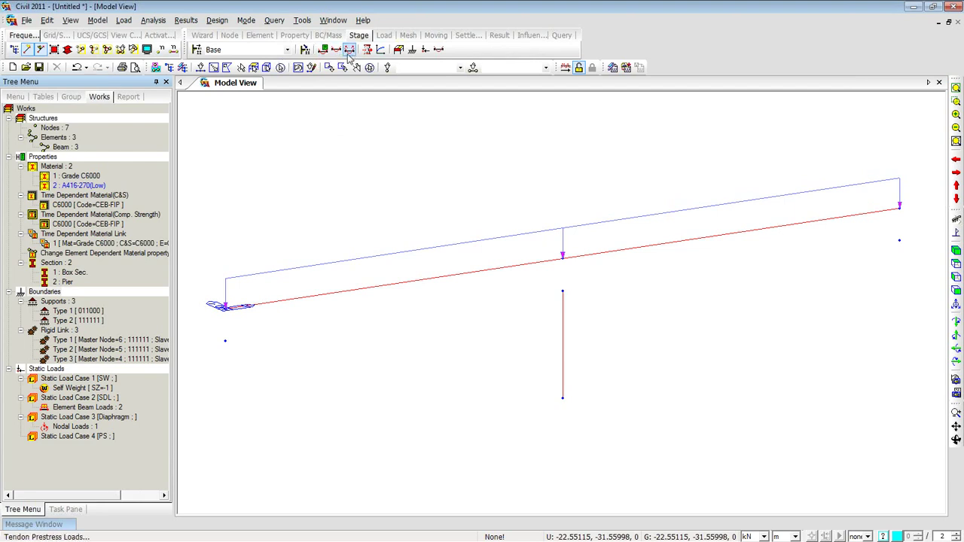
pyautogui.click(125, 22)
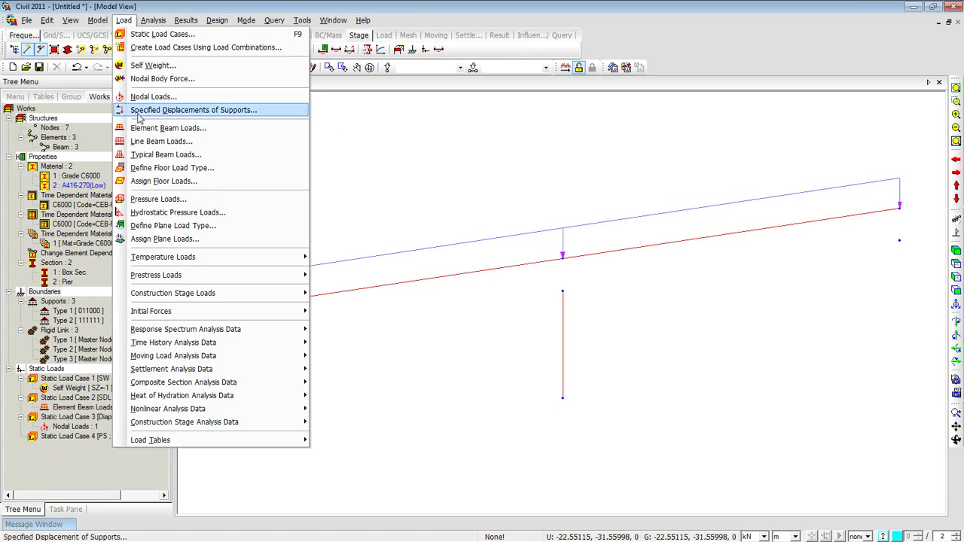
pyautogui.moveTo(161, 279)
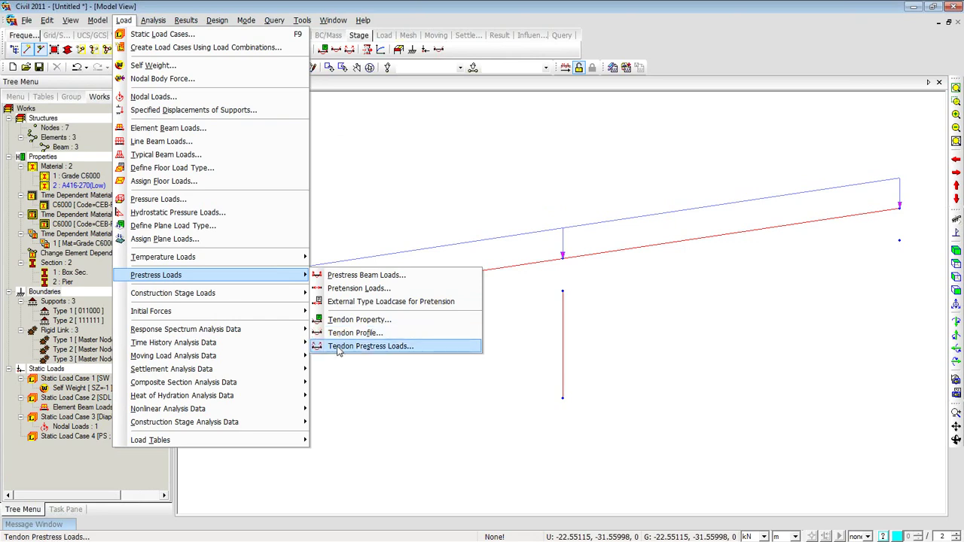
pyautogui.click(353, 226)
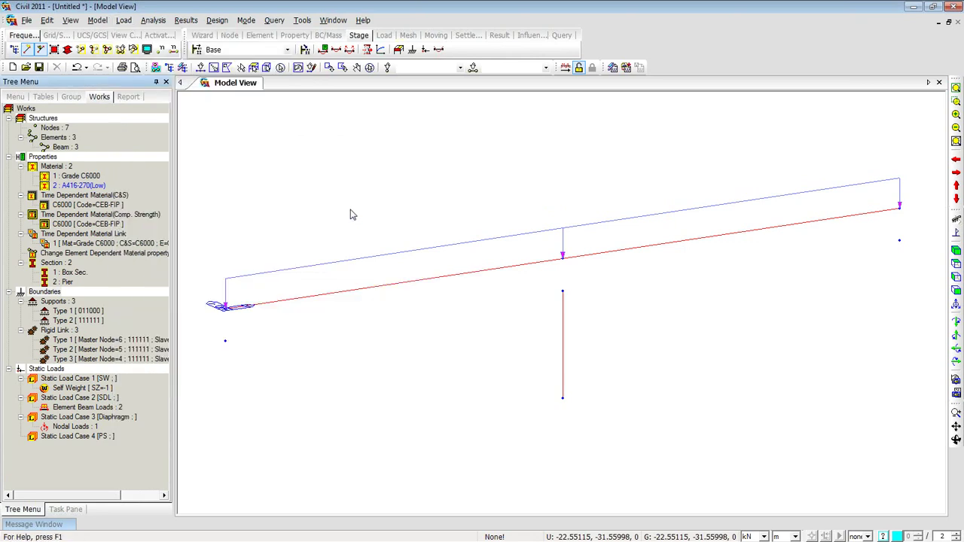
# Step: Add a tendon property named Web of type Internal(Post-Tension) with material 2: A416-270(Low)
pyautogui.click(323, 50)
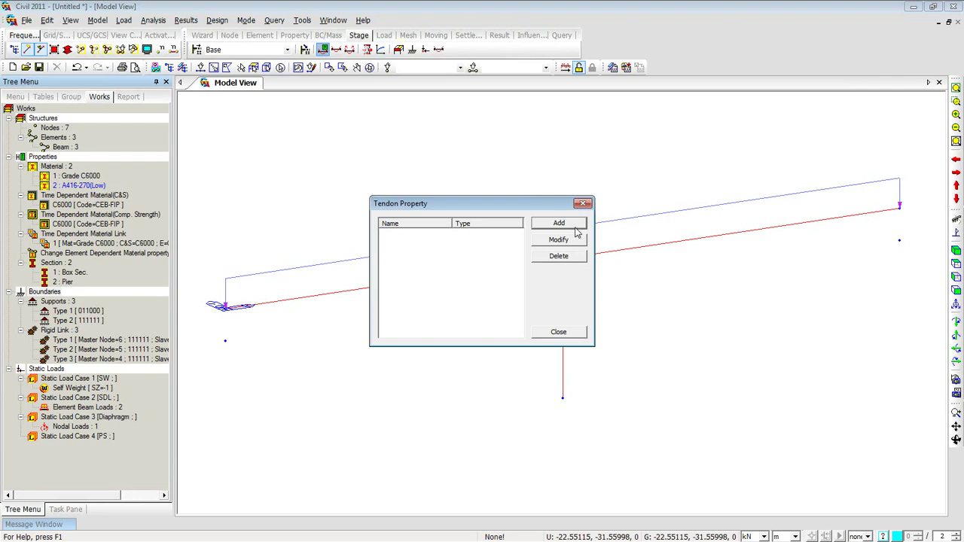
pyautogui.click(574, 225)
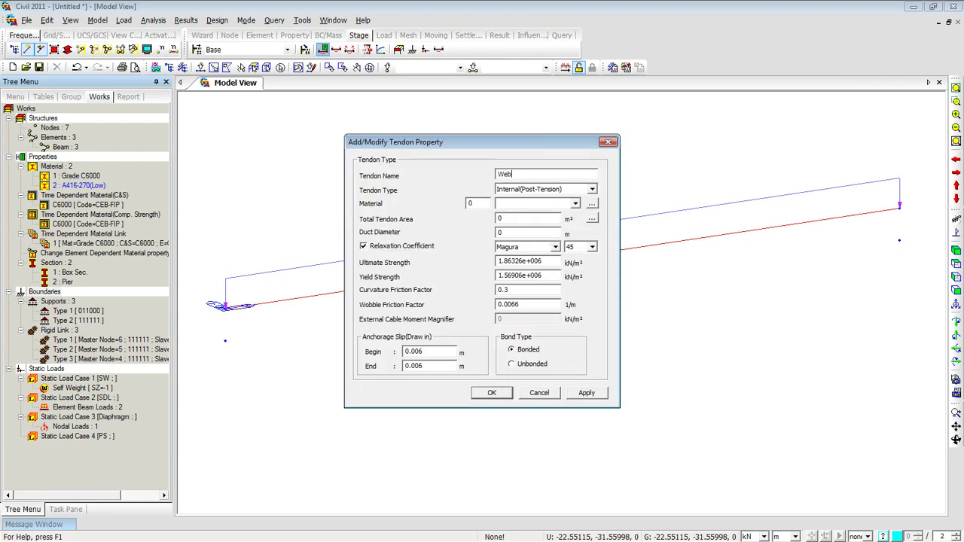
pyautogui.click(575, 204)
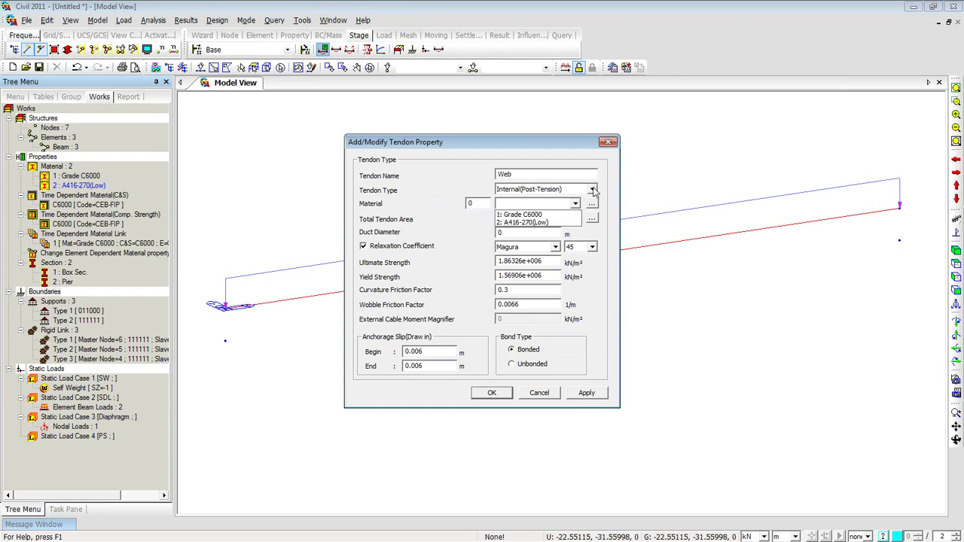
pyautogui.click(593, 191)
pyautogui.click(593, 191)
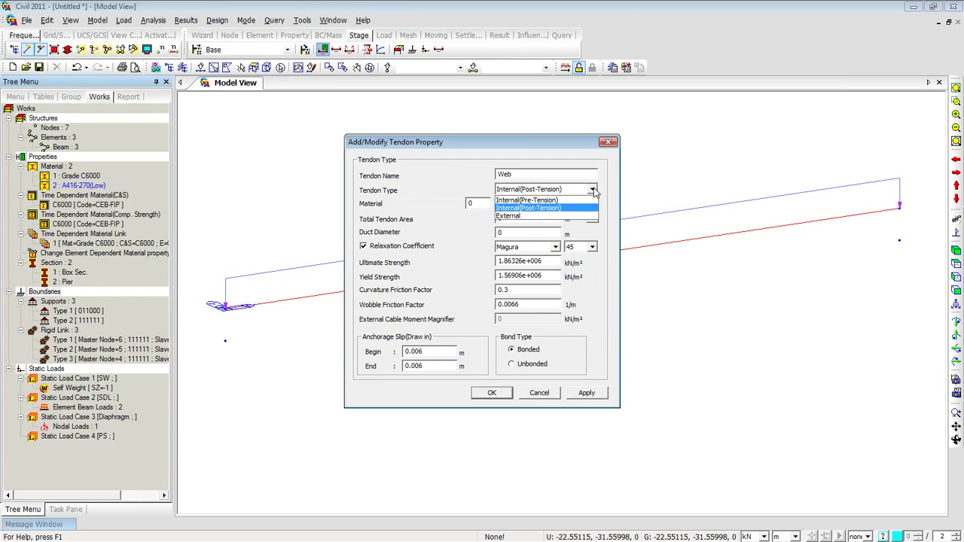
pyautogui.click(593, 191)
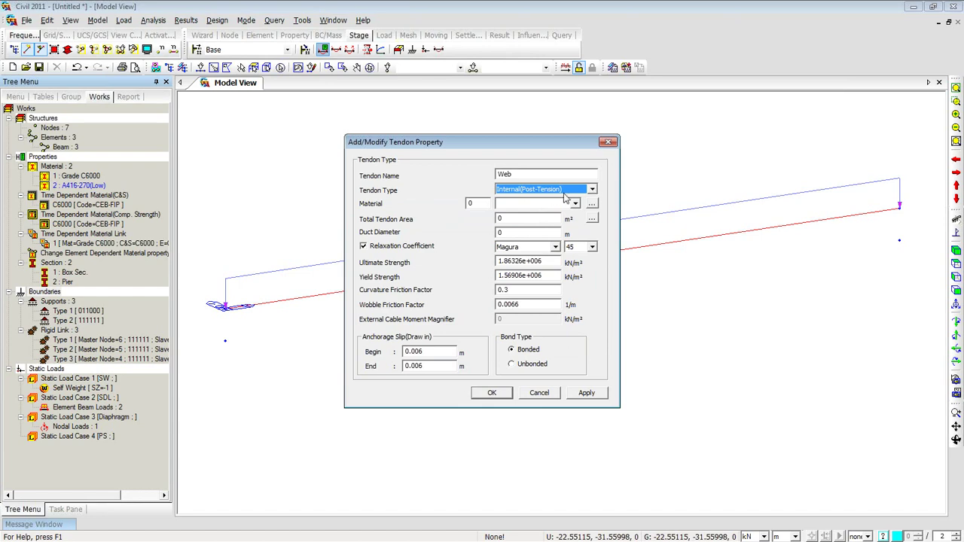
pyautogui.click(575, 205)
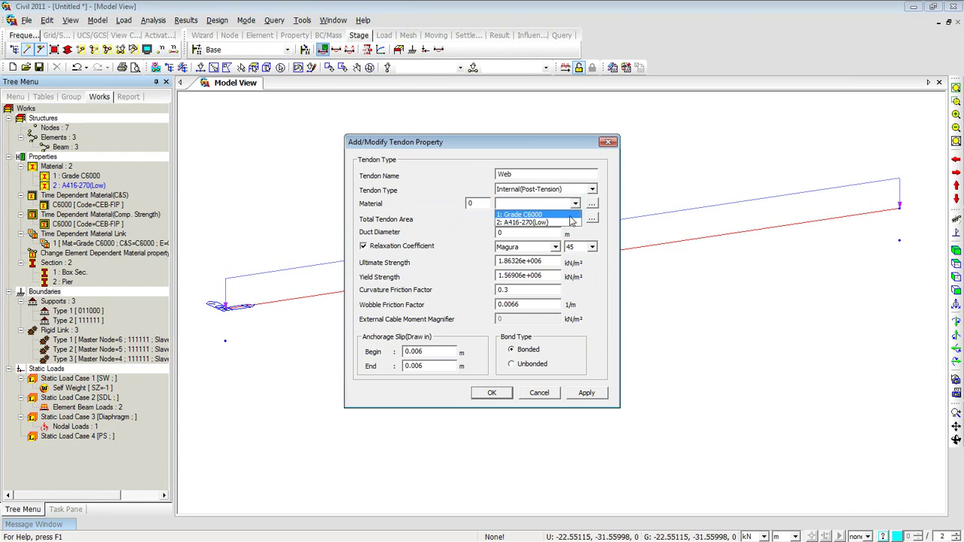
pyautogui.click(569, 224)
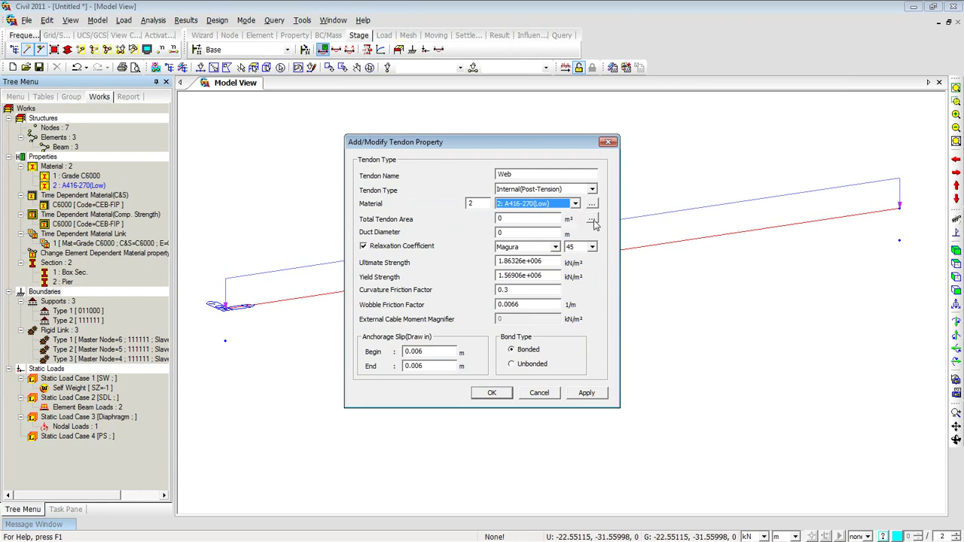
# Step: Define the Web tendon's total area from 22 strands of 15.2mm(0.6") diameter
pyautogui.click(592, 219)
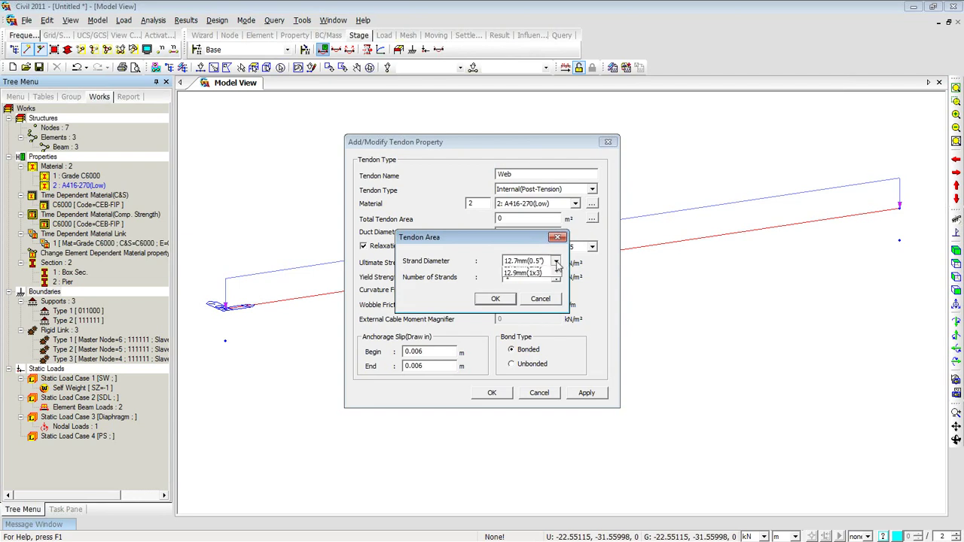
pyautogui.click(556, 261)
pyautogui.click(545, 278)
pyautogui.doubleClick(540, 279)
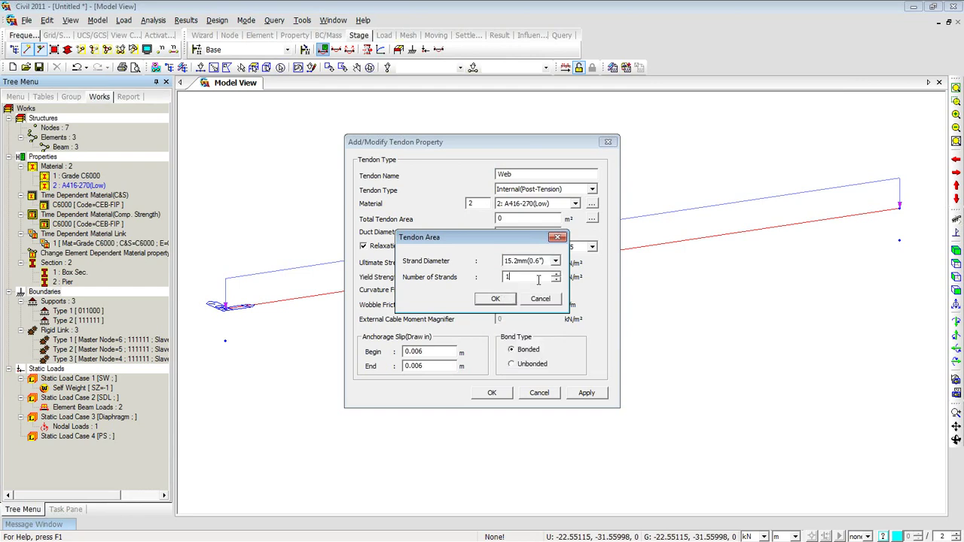
pyautogui.write('22')
pyautogui.click(496, 299)
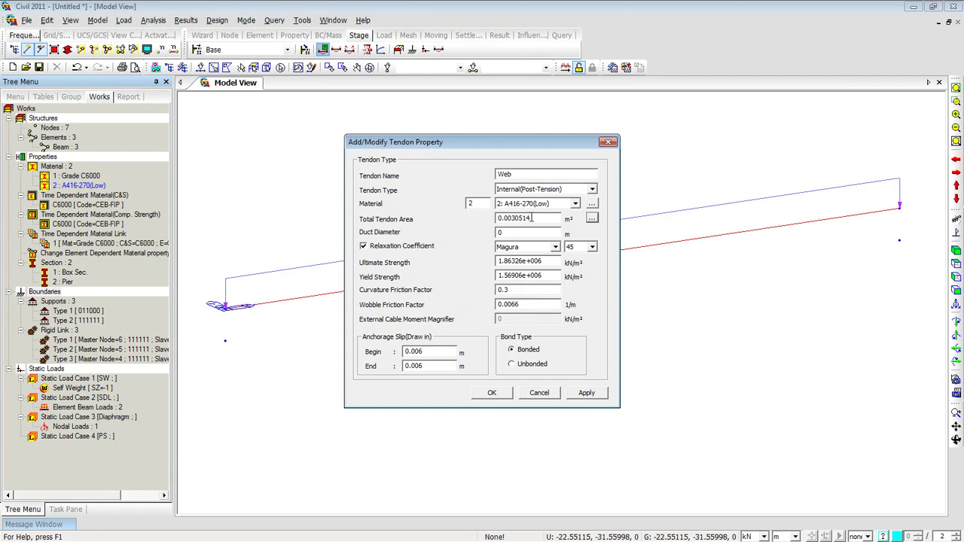
# Step: Set the Web tendon's duct diameter to 0.103 m and its relaxation coefficient to CEB-FIP 5%, and finish the tendon property
pyautogui.click(537, 231)
pyautogui.click(556, 247)
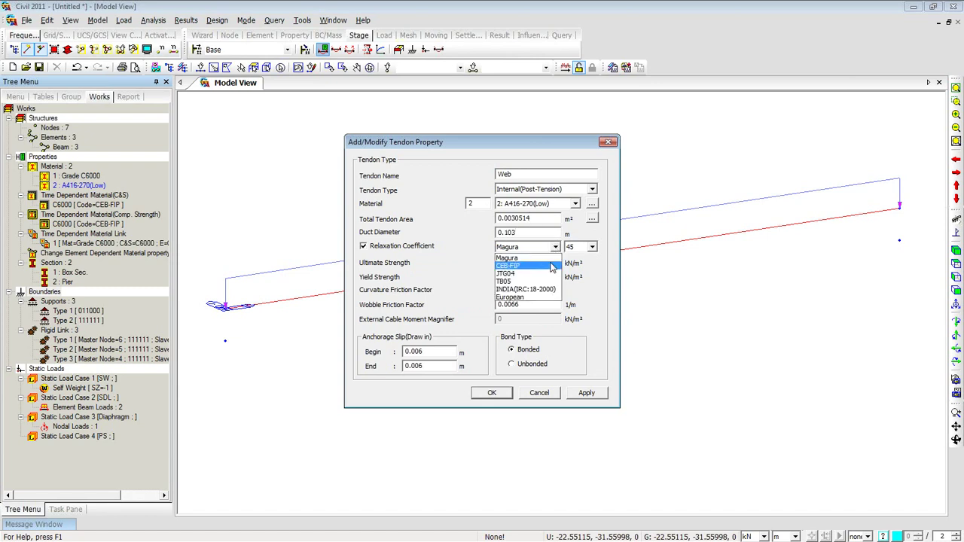
pyautogui.click(552, 265)
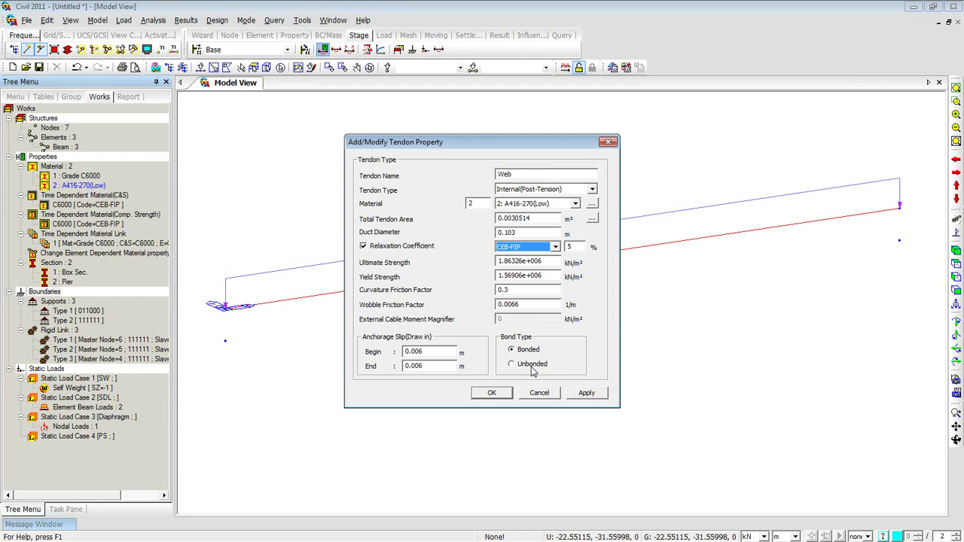
pyautogui.click(498, 393)
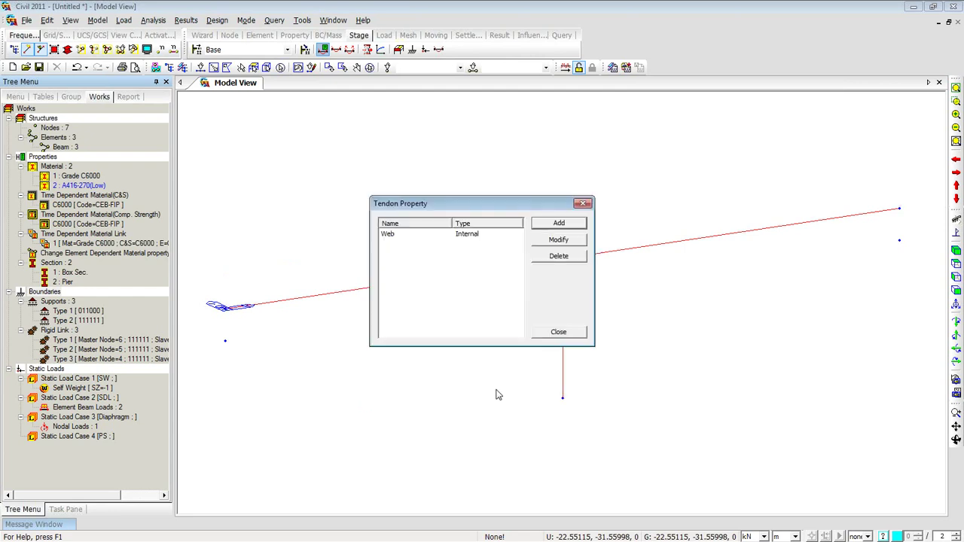
pyautogui.click(545, 334)
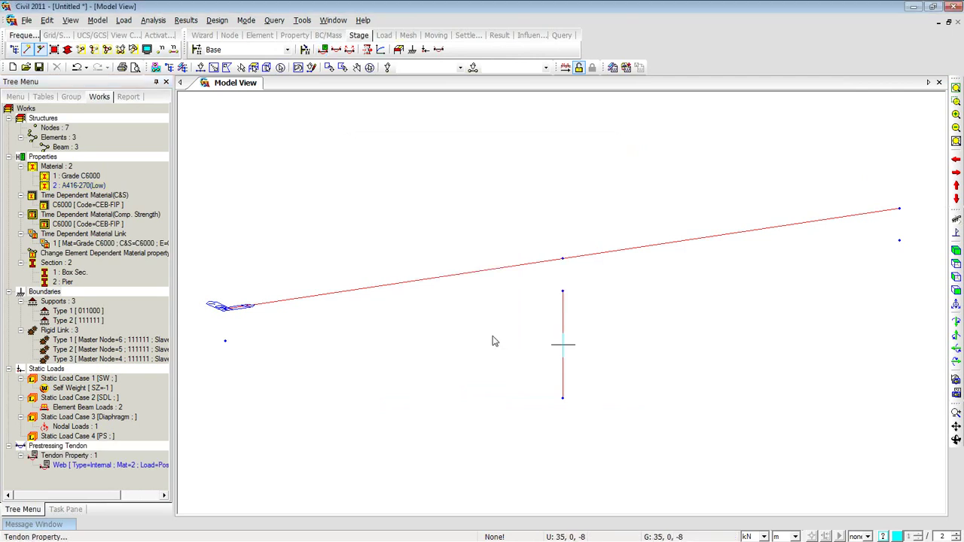
# Step: Add a tendon profile named T_L with tendon property Web and assign it to girder elements 1 and 2
pyautogui.click(336, 49)
pyautogui.moveTo(311, 23); pyautogui.dragTo(380, 50)
pyautogui.click(427, 72)
pyautogui.moveTo(307, 4); pyautogui.dragTo(241, 32)
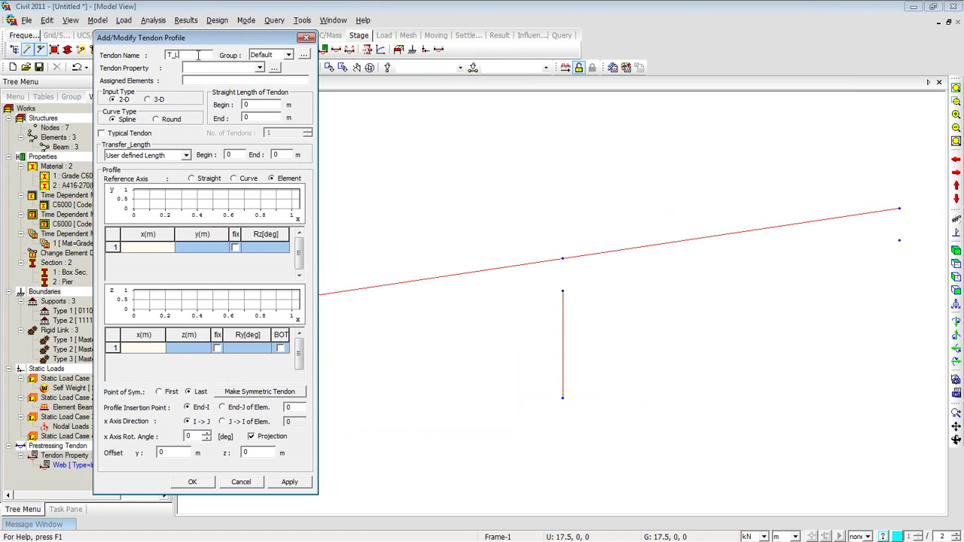
pyautogui.click(259, 68)
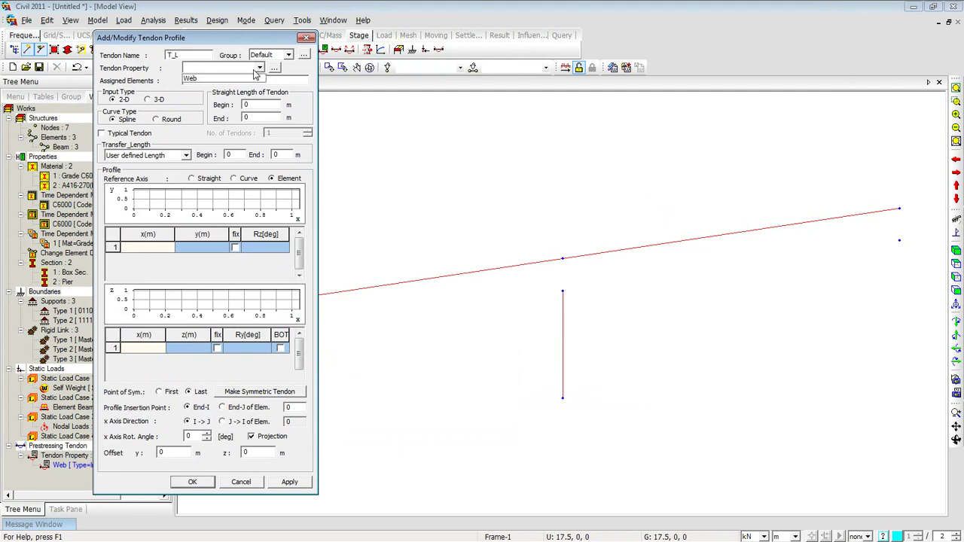
pyautogui.click(254, 81)
pyautogui.moveTo(238, 36); pyautogui.dragTo(190, 81)
pyautogui.click(201, 68)
pyautogui.moveTo(471, 336); pyautogui.dragTo(395, 228)
pyautogui.moveTo(626, 201); pyautogui.dragTo(398, 311)
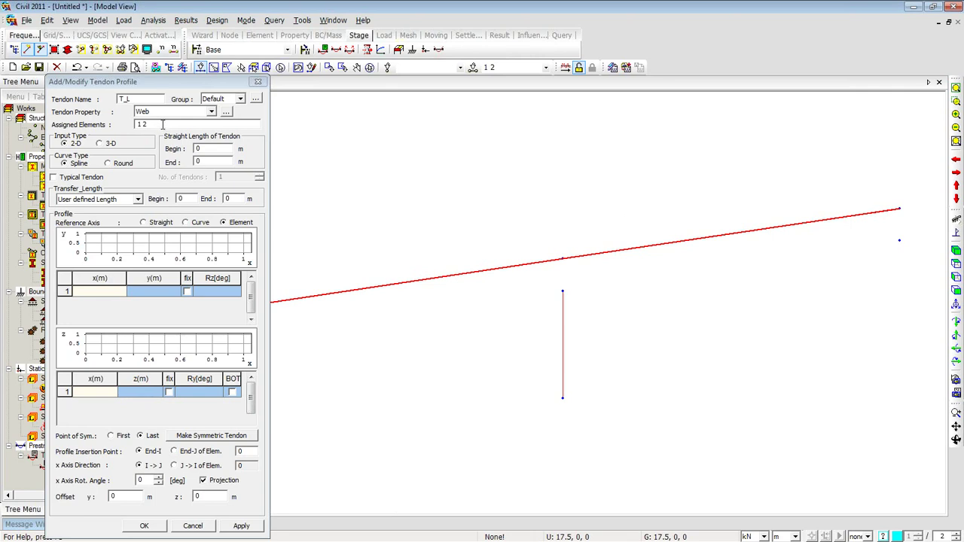
# Step: Set the T_L profile's input type to 3-D, with the Typical Tendon option off
pyautogui.click(102, 148)
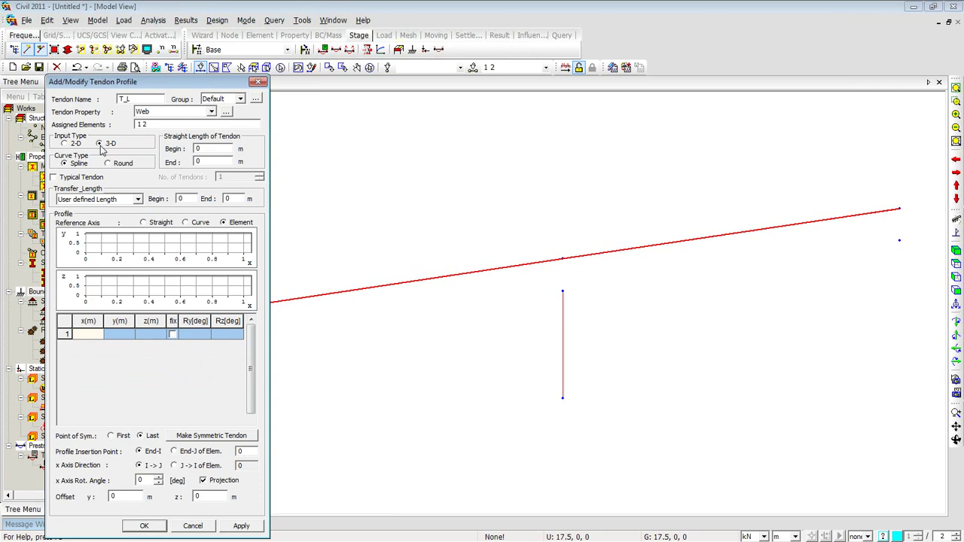
pyautogui.click(55, 178)
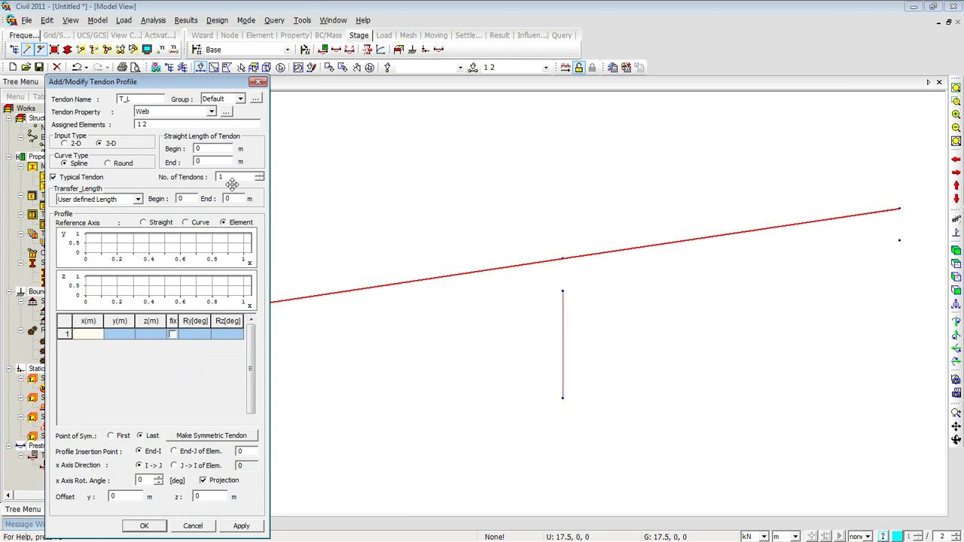
pyautogui.click(53, 178)
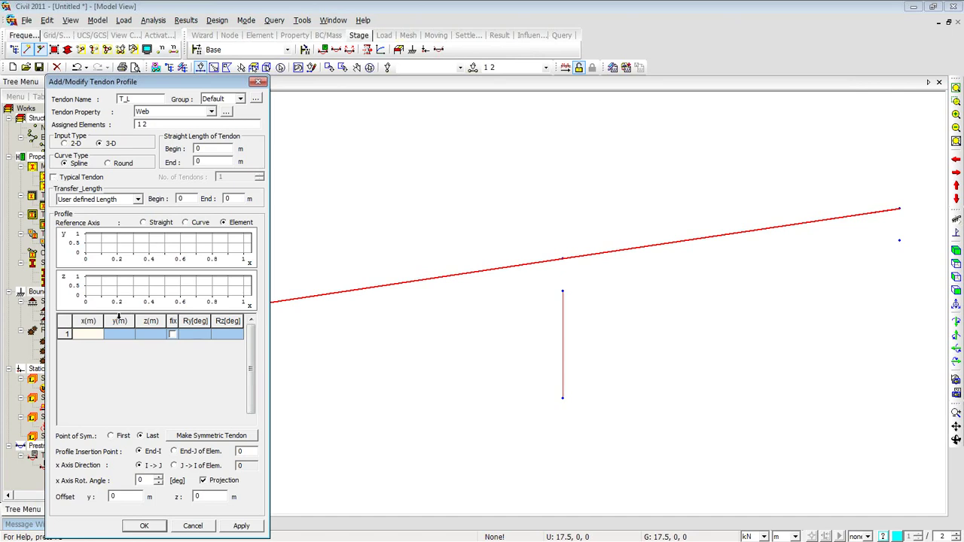
# Step: Switch to the Step by Step project folder and open the Excel workbook Tendon Profile coordinates in a reduced window
pyautogui.moveTo(144, 81); pyautogui.dragTo(135, 31)
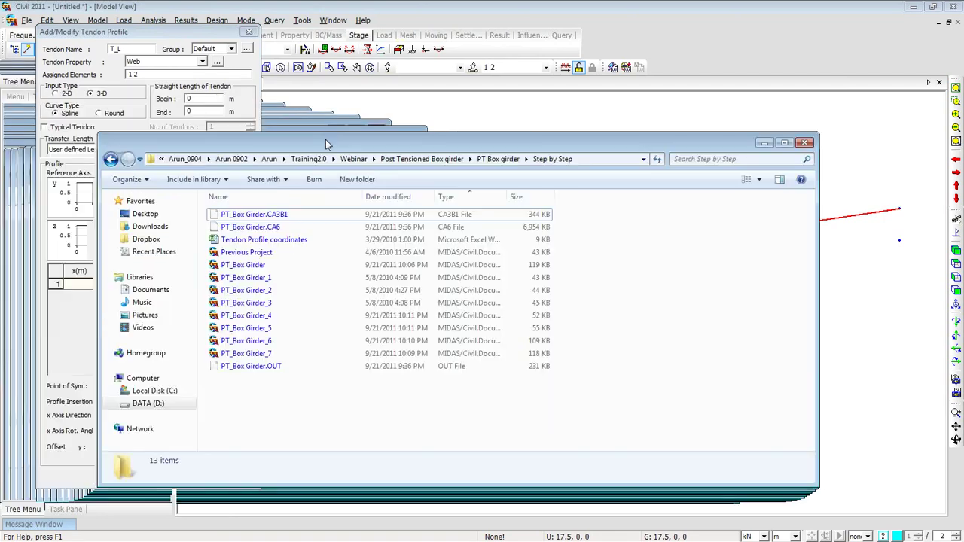
pyautogui.moveTo(325, 139); pyautogui.dragTo(410, 52)
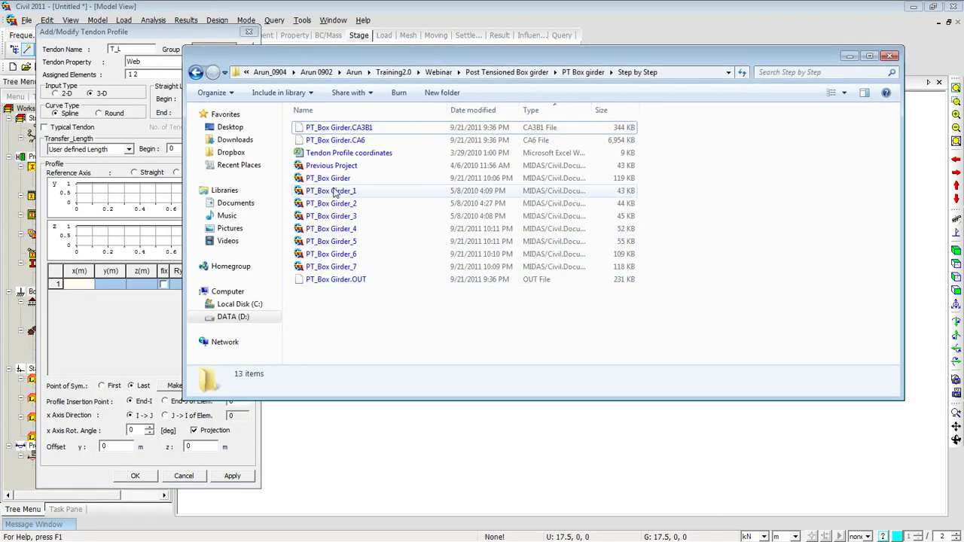
pyautogui.doubleClick(349, 153)
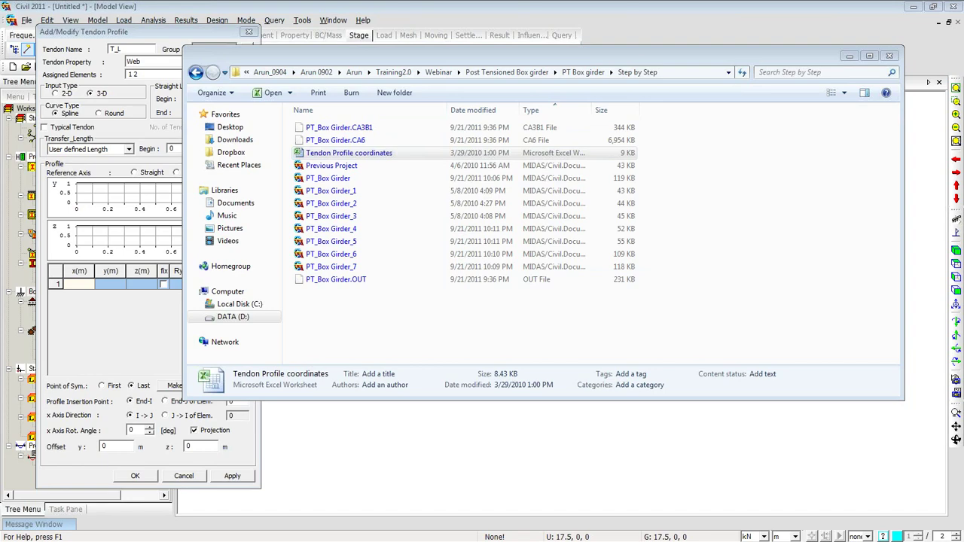
pyautogui.doubleClick(348, 153)
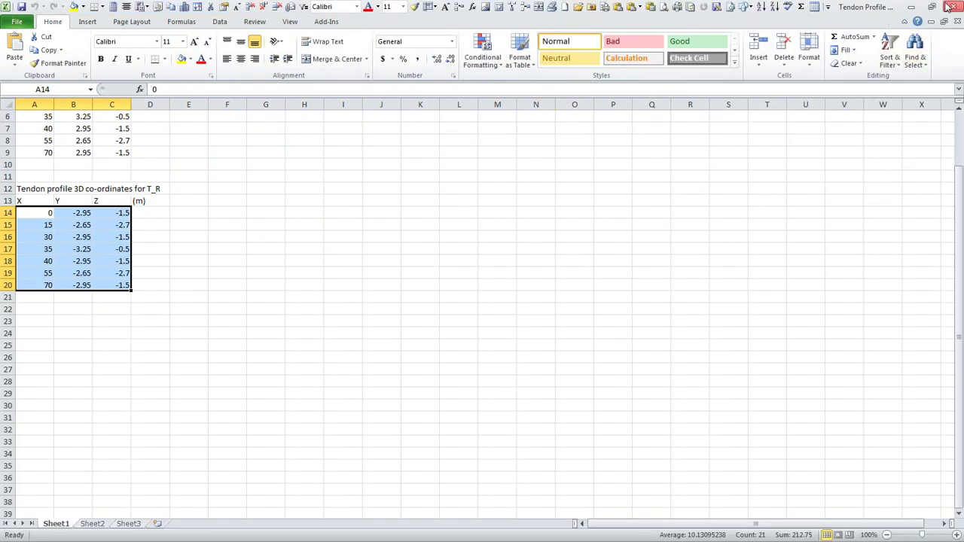
pyautogui.click(932, 7)
# Step: Copy the T_L coordinates in cells A3:C9 of the workbook into the T_L profile's coordinate table in Civil
pyautogui.click(462, 195)
pyautogui.scroll(2, 462, 196)
pyautogui.moveTo(301, 124); pyautogui.dragTo(365, 193)
pyautogui.hotkey('ctrl', 'c')
pyautogui.click(172, 34)
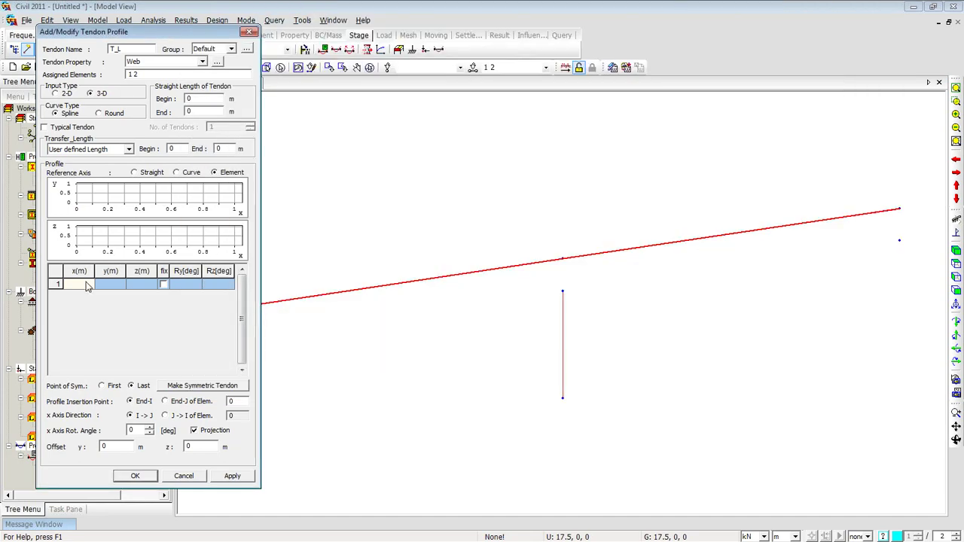
pyautogui.hotkey('ctrl', 'v')
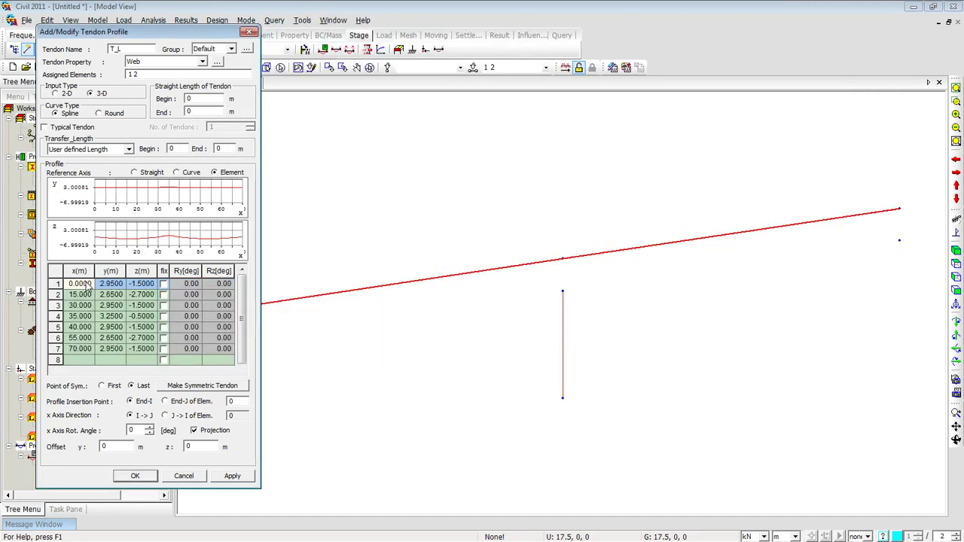
# Step: Fix the T_L profile's slopes at the points x = 15, 35 and 55 m
pyautogui.click(163, 295)
pyautogui.click(163, 316)
pyautogui.click(164, 338)
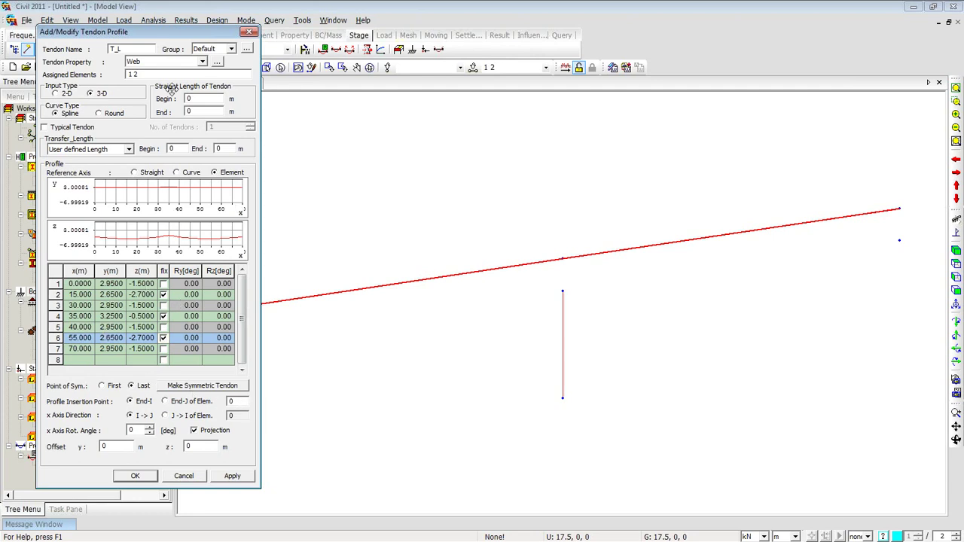
# Step: Set the T_L profile insertion point to End-I of element 1 and apply the profile
pyautogui.moveTo(173, 32); pyautogui.dragTo(160, 37)
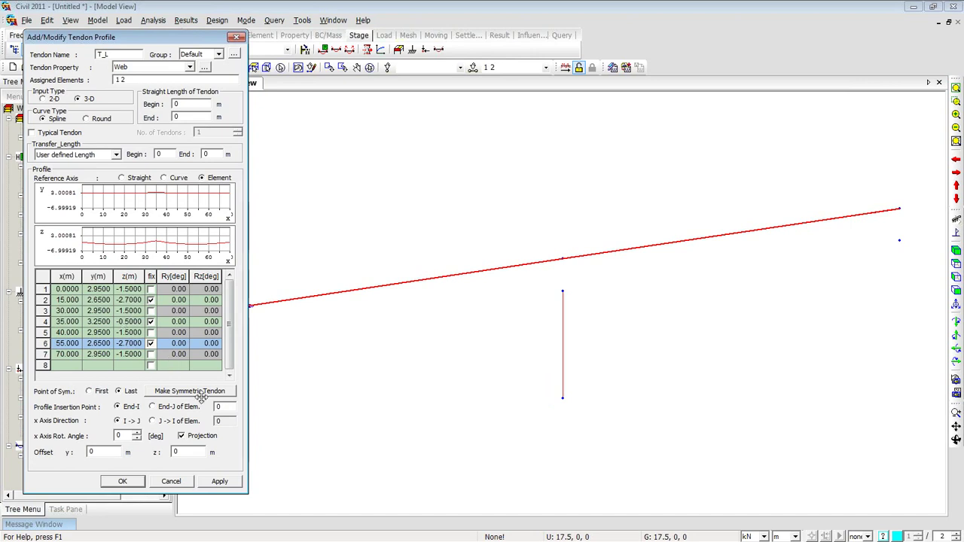
pyautogui.moveTo(332, 372); pyautogui.dragTo(379, 363, button='middle')
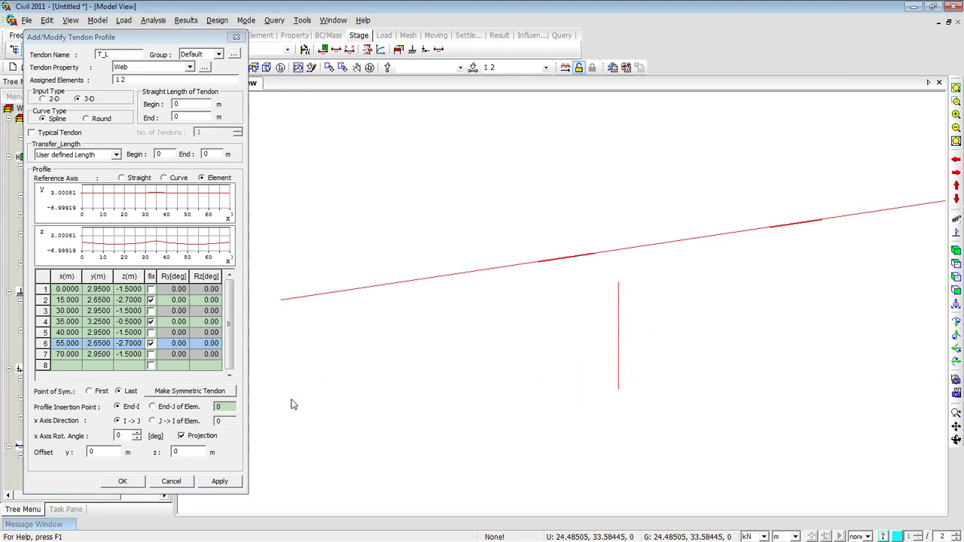
pyautogui.click(61, 418)
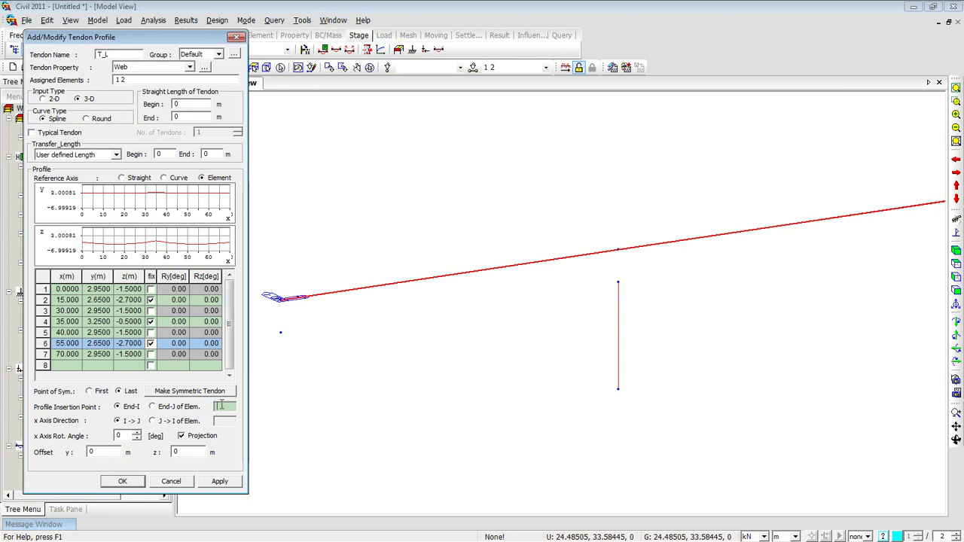
pyautogui.click(460, 283)
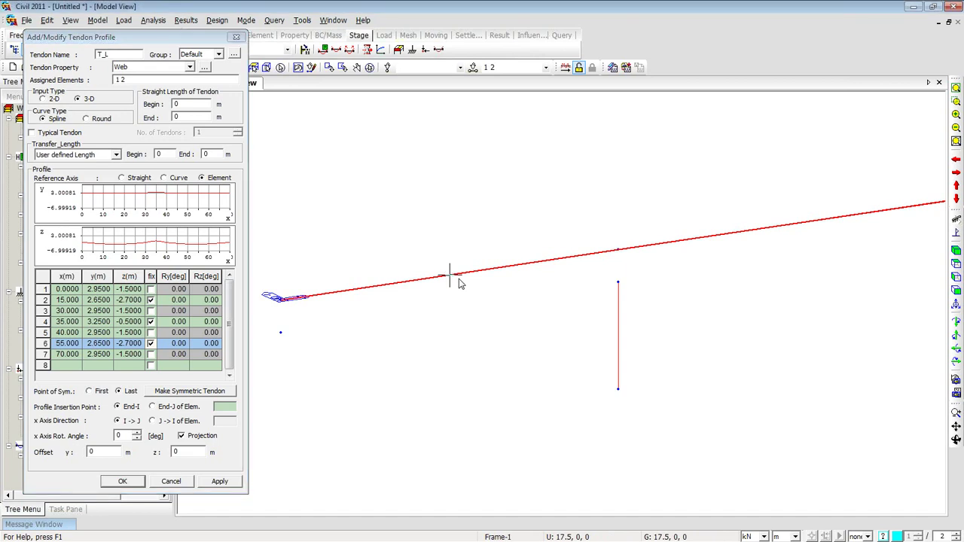
pyautogui.click(227, 410)
pyautogui.click(220, 481)
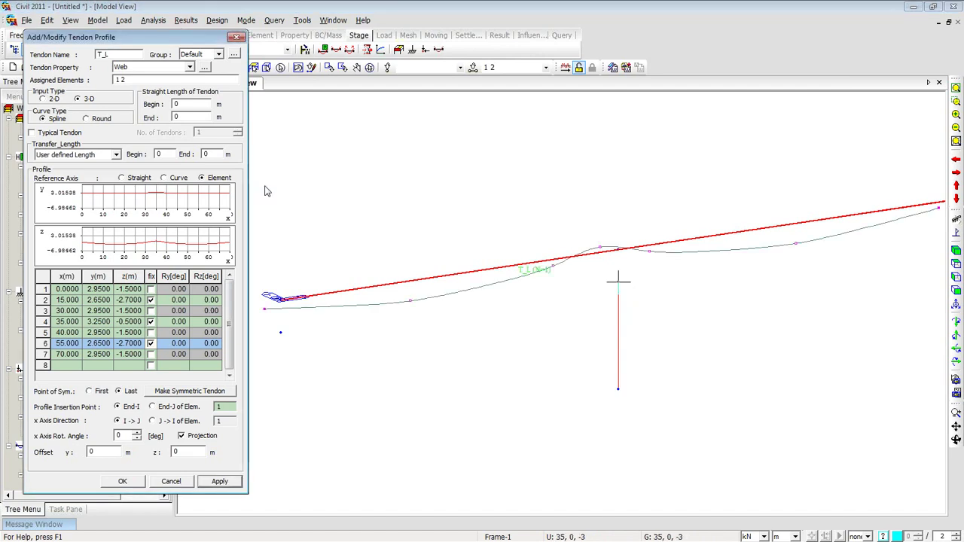
# Step: Name the second tendon profile T_R, reusing the settings of T_L
pyautogui.click(109, 54)
pyautogui.press('BackSpace')
pyautogui.press('BackSpace')
pyautogui.write('_R')
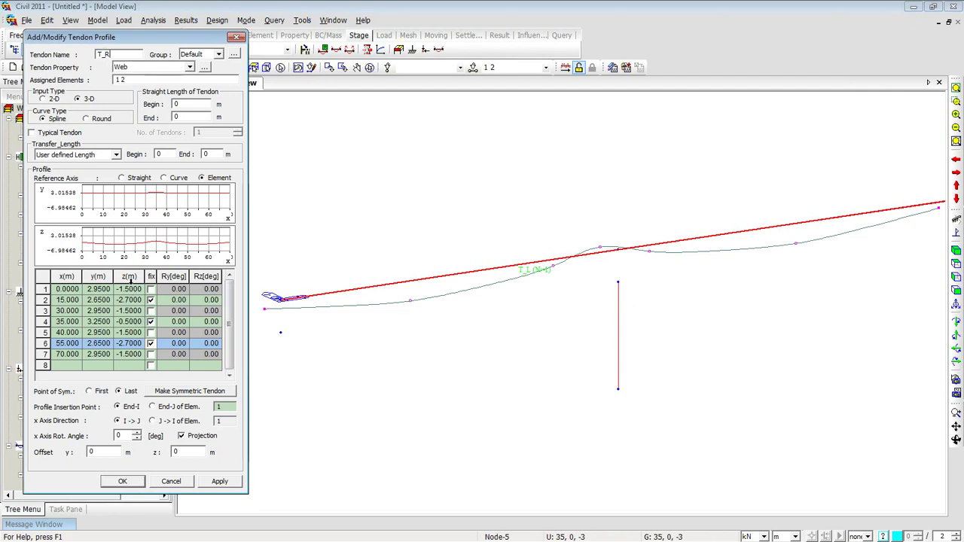
# Step: Delete all seven coordinate rows from the T_R profile table
pyautogui.click(98, 300)
pyautogui.click(99, 311)
pyautogui.click(100, 322)
pyautogui.click(101, 332)
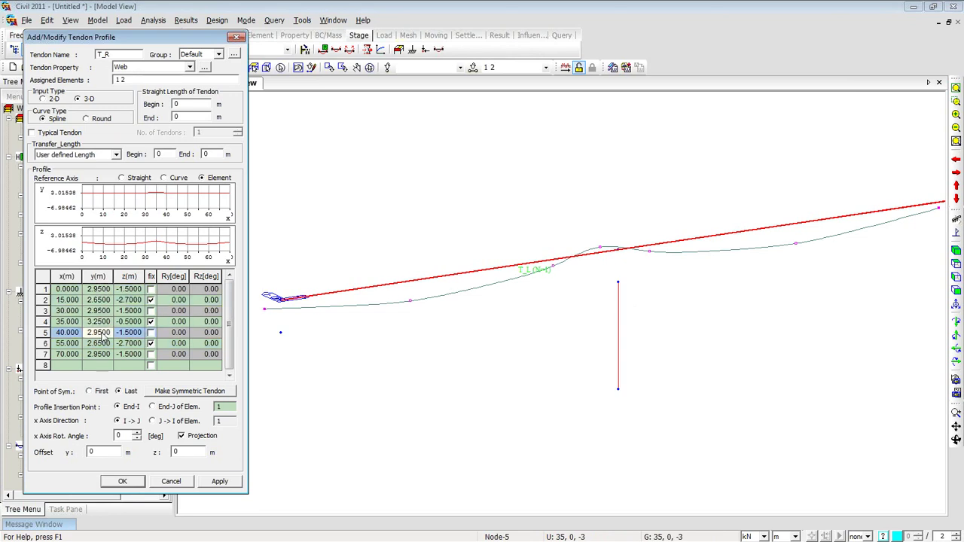
pyautogui.click(102, 343)
pyautogui.click(100, 354)
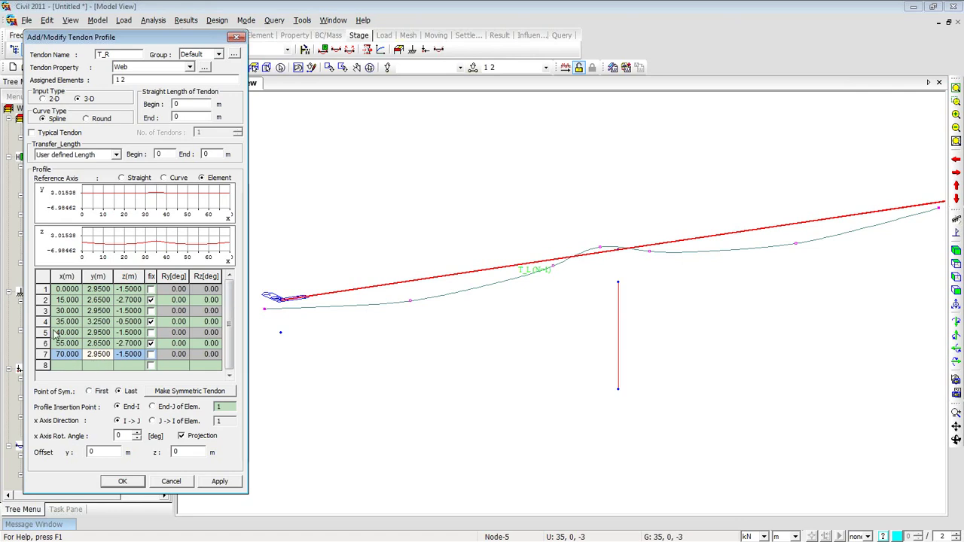
pyautogui.keyDown('shift'); pyautogui.click(47, 286); pyautogui.keyUp('shift')
pyautogui.press('Delete')
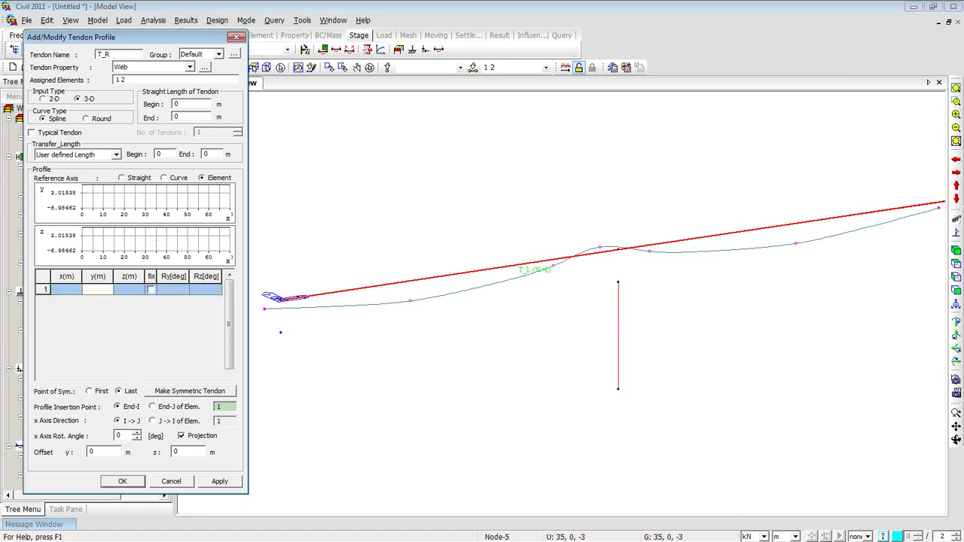
# Step: Copy the T_R coordinates in cells A14:C20 of the Excel workbook into the T_R profile's coordinate table in Civil
pyautogui.hotkey('alt', 'Tab')
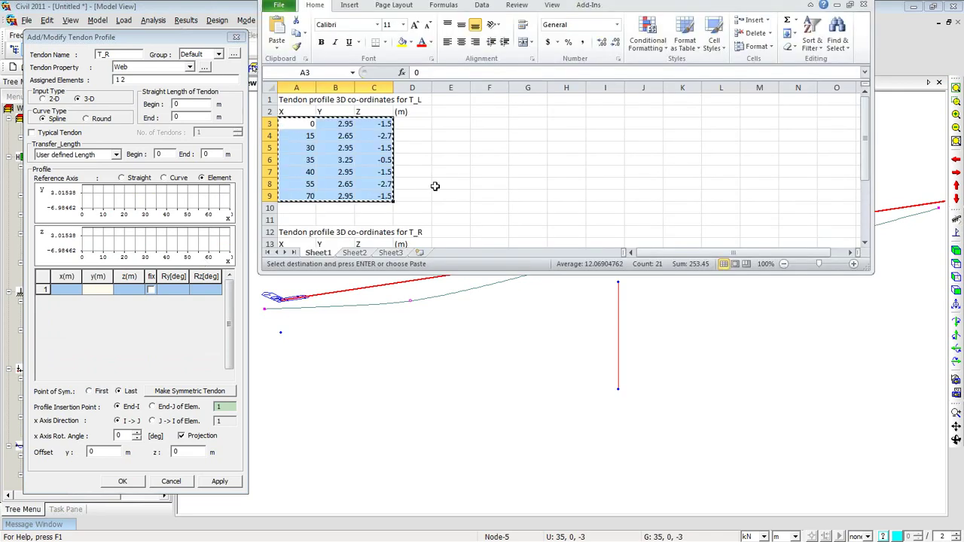
pyautogui.scroll(-4, 435, 186)
pyautogui.moveTo(297, 111); pyautogui.dragTo(359, 184)
pyautogui.hotkey('ctrl', 'c')
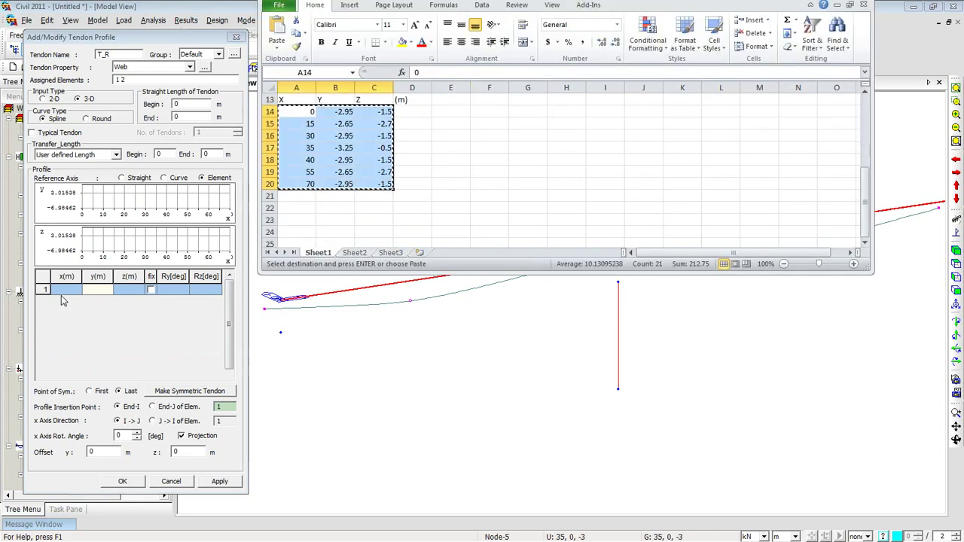
pyautogui.click(64, 294)
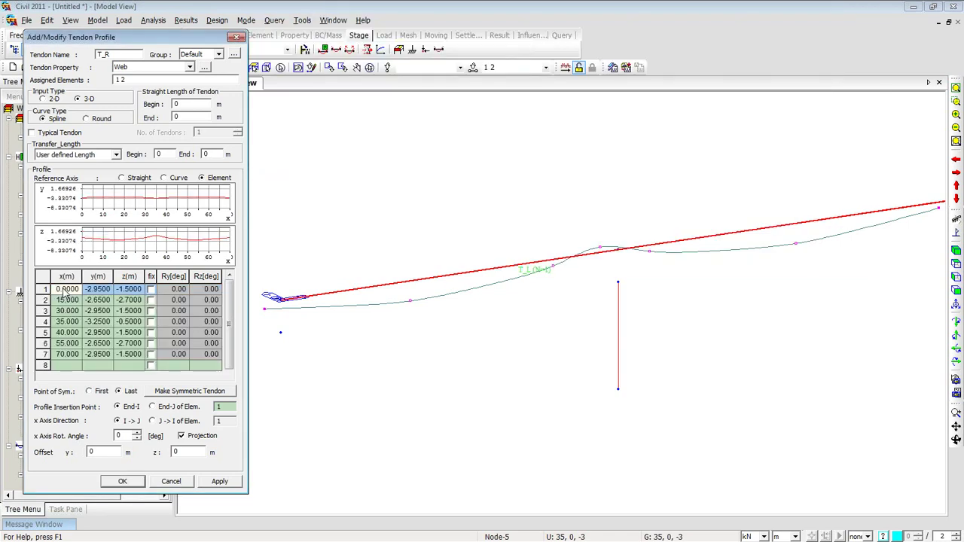
# Step: Fix the T_R profile's slopes at x = 15, 35 and 55 m, then confirm the profile and close the tendon profile list
pyautogui.click(151, 299)
pyautogui.click(150, 321)
pyautogui.click(151, 343)
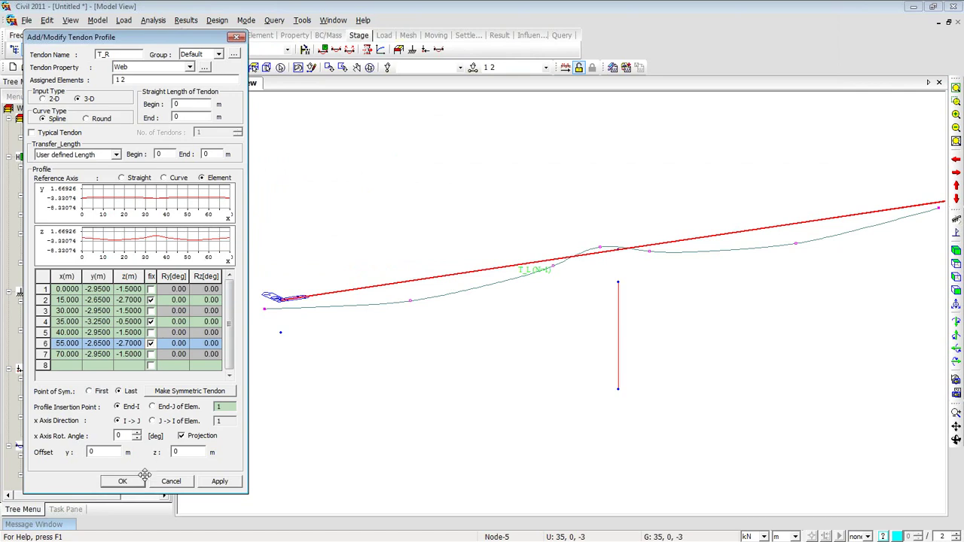
pyautogui.click(122, 482)
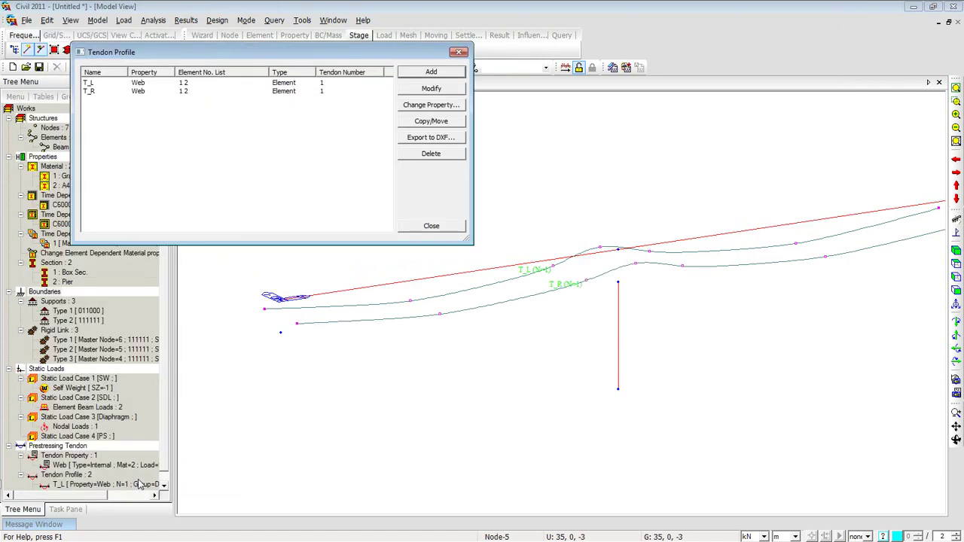
pyautogui.click(458, 52)
# Step: Display the model with solid sections, examine the tendon positions in the box section end-on, and return to the isometric view
pyautogui.click(67, 49)
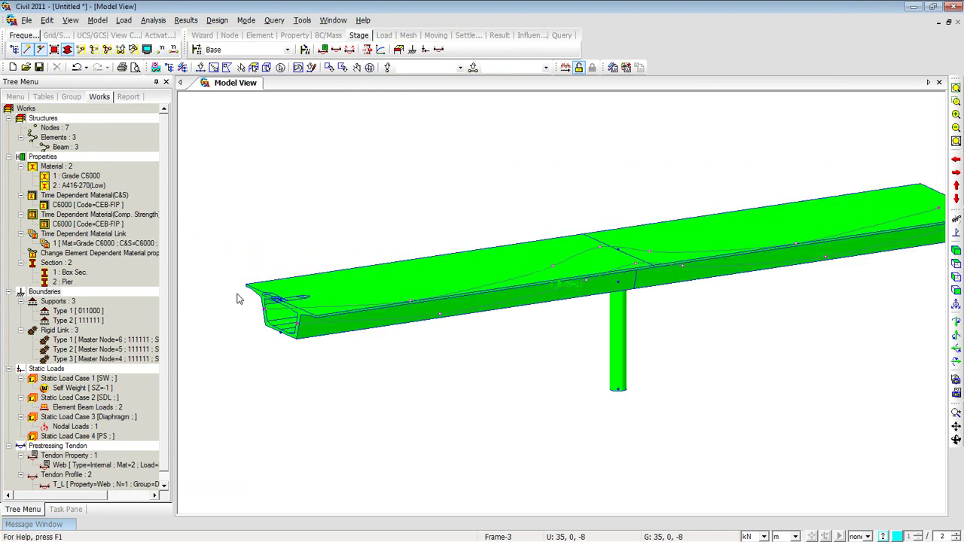
pyautogui.keyDown('ctrl'); pyautogui.moveTo(433, 365); pyautogui.dragTo(561, 342, button='right'); pyautogui.keyUp('ctrl')
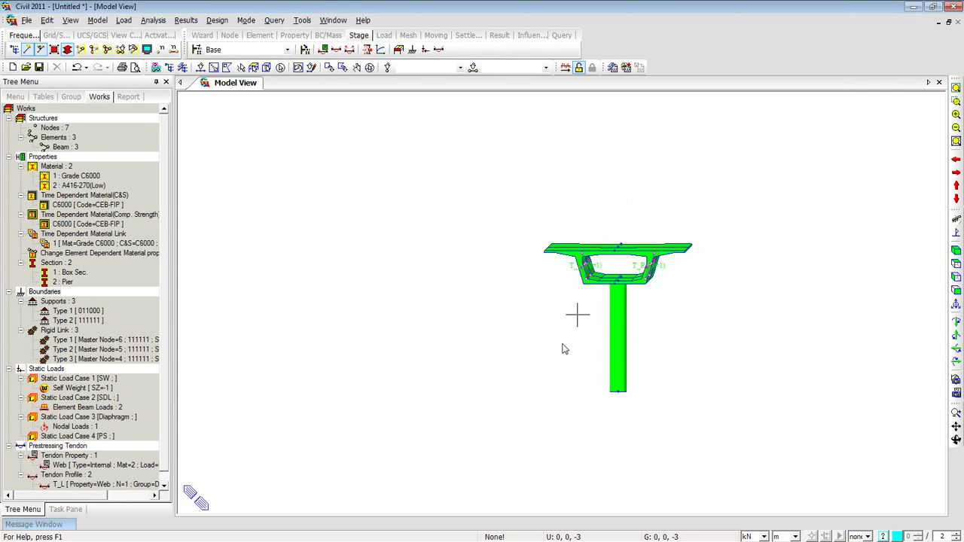
pyautogui.click(955, 251)
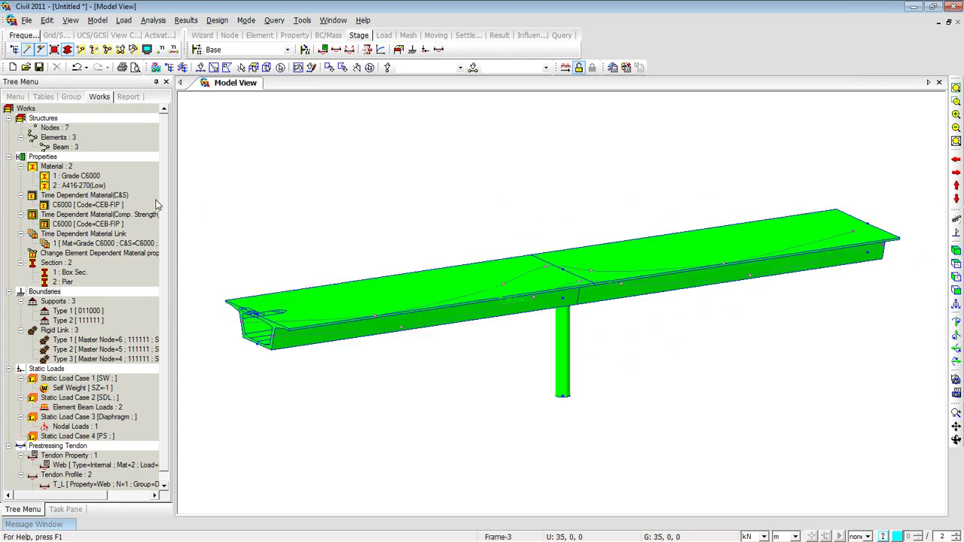
# Step: Set up a tendon prestress load in load case PS and load group PS for tendons T_L and T_R
pyautogui.click(349, 53)
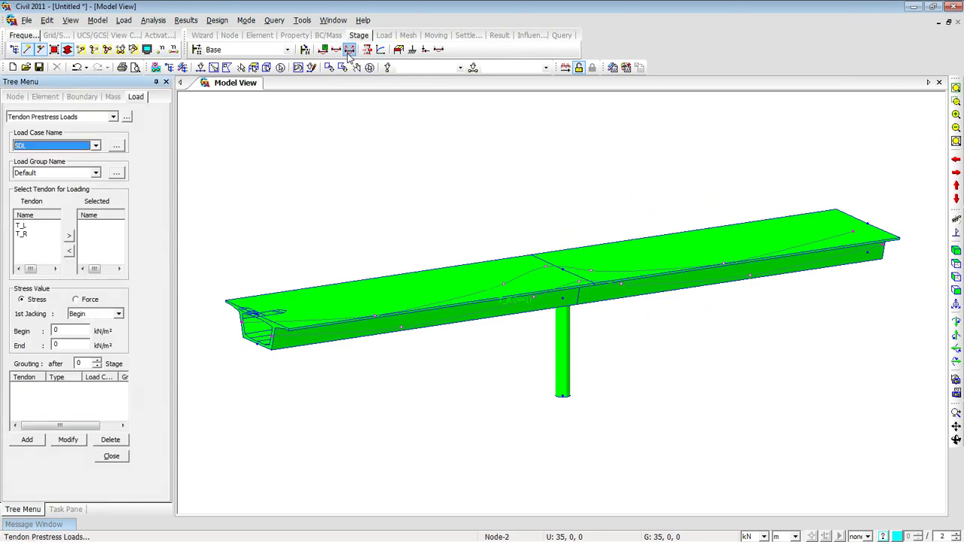
pyautogui.click(80, 148)
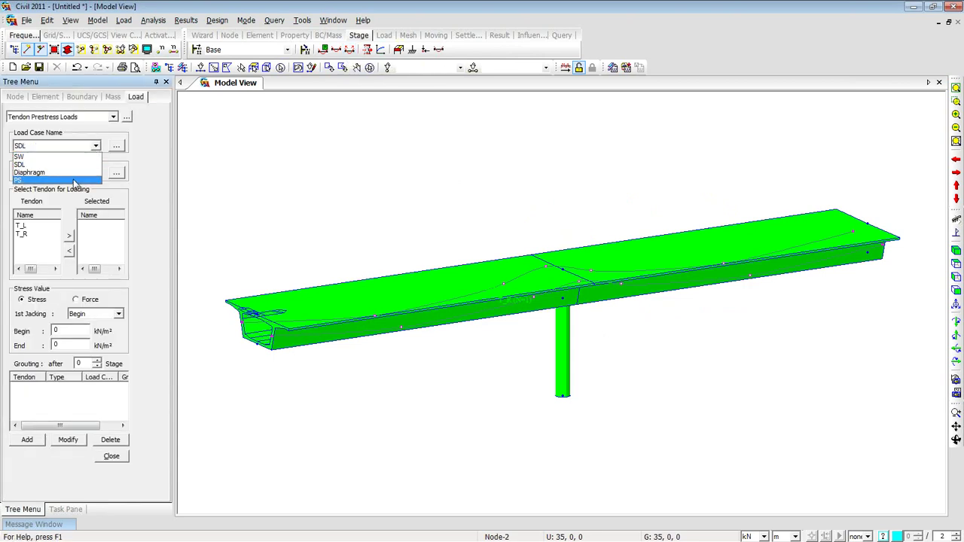
pyautogui.click(78, 180)
pyautogui.click(93, 174)
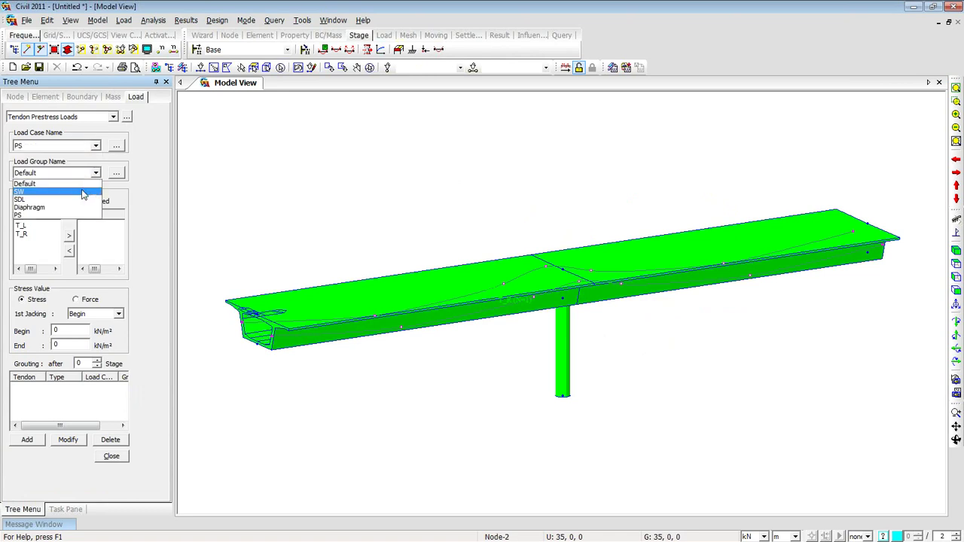
pyautogui.click(78, 214)
pyautogui.moveTo(41, 249); pyautogui.dragTo(24, 226)
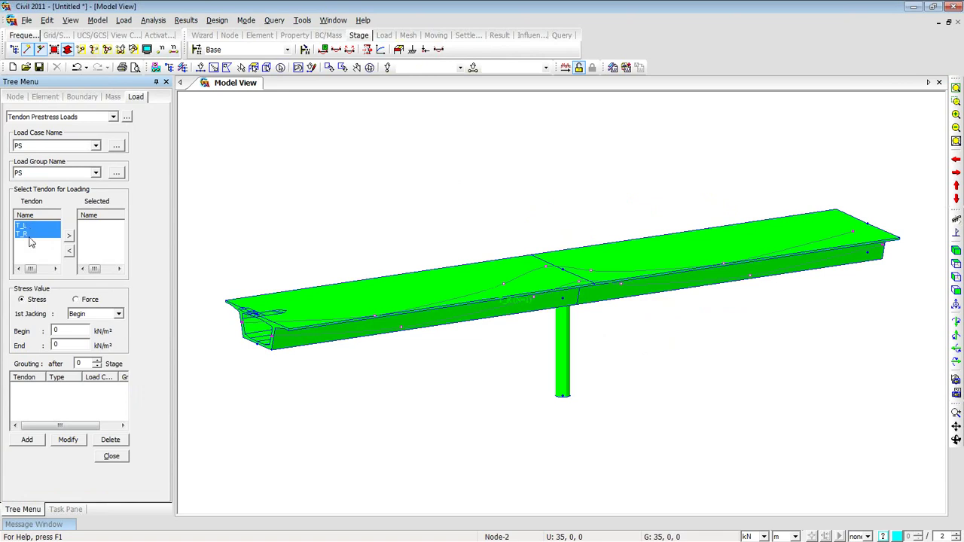
pyautogui.click(69, 238)
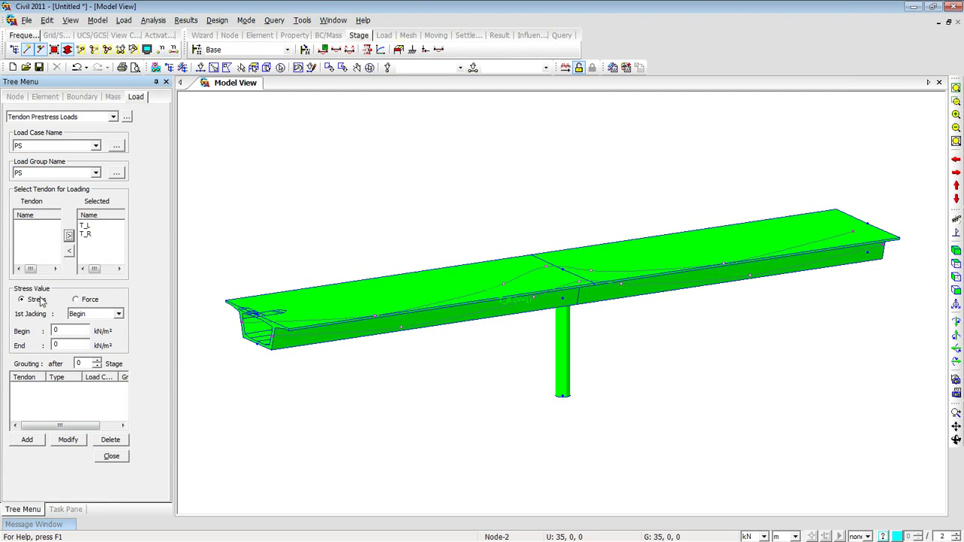
# Step: Set the prestress load's first jacking to Both and switch the model units to N and mm
pyautogui.click(118, 315)
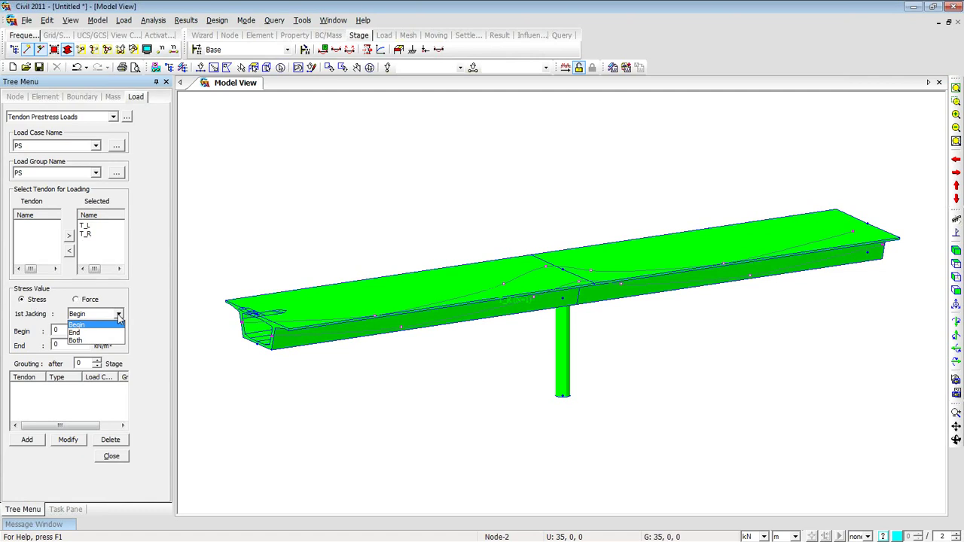
pyautogui.click(108, 341)
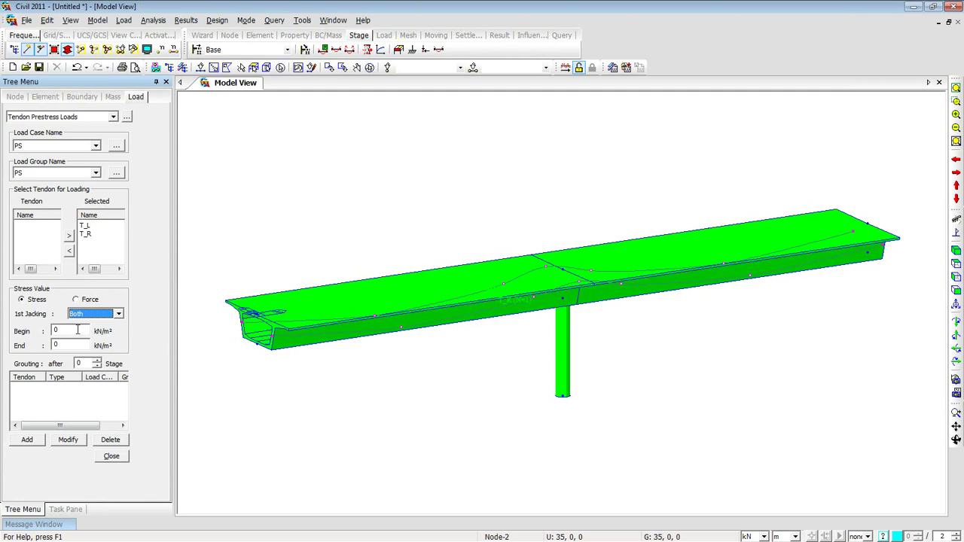
pyautogui.click(75, 328)
pyautogui.press('Tab')
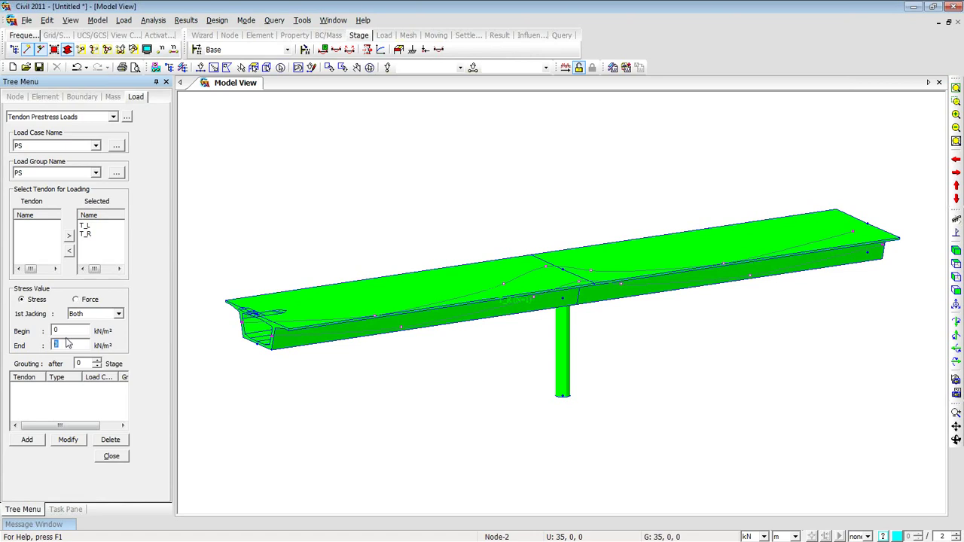
pyautogui.click(763, 536)
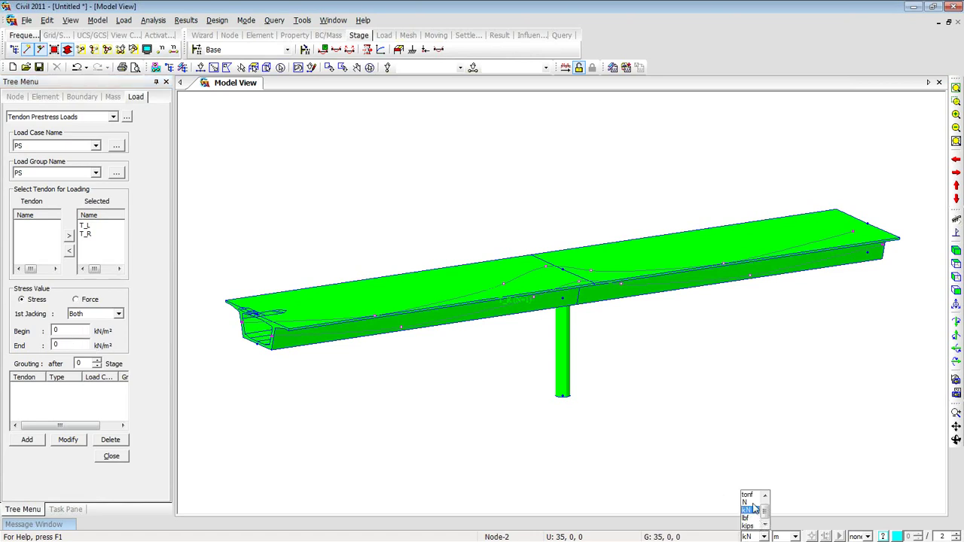
pyautogui.click(745, 502)
pyautogui.click(794, 536)
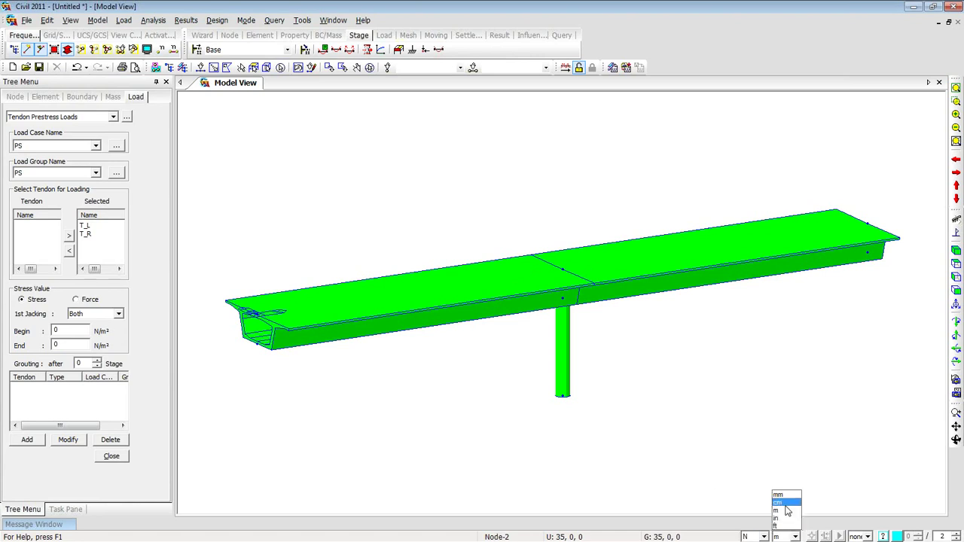
pyautogui.click(778, 495)
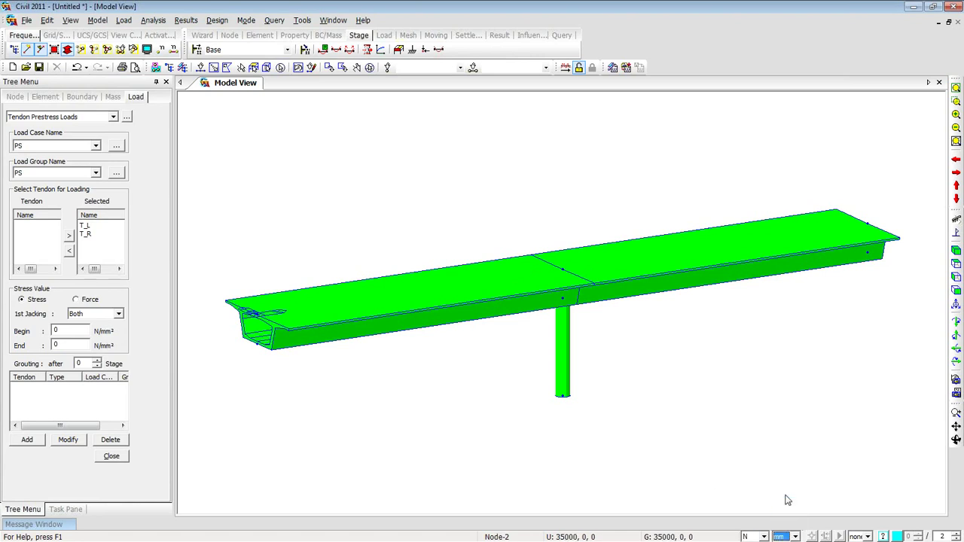
# Step: Add the prestress loads with 1330 N/mm² stress at begin and end and grouting after 1 stage, and finish load entry
pyautogui.doubleClick(82, 334)
pyautogui.write('1330')
pyautogui.doubleClick(60, 344)
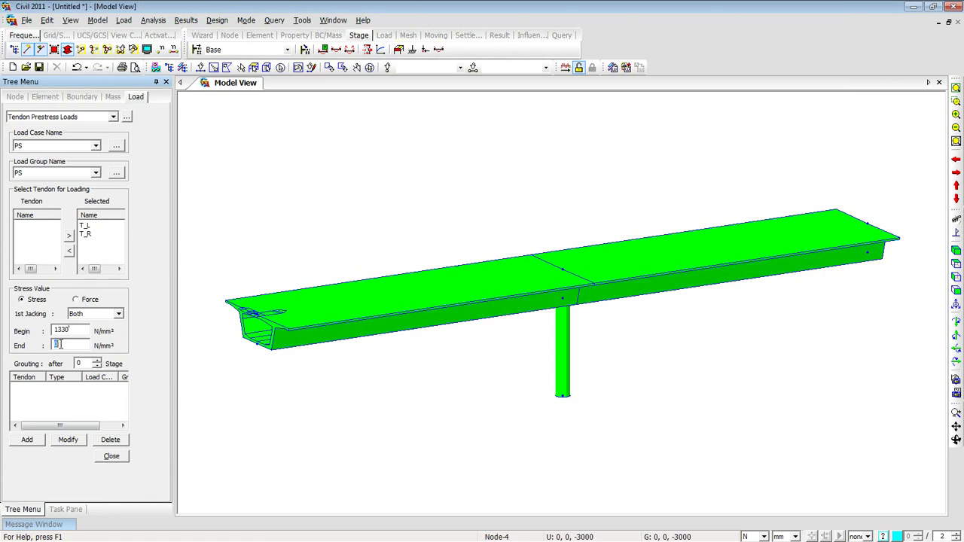
pyautogui.write('1330')
pyautogui.doubleClick(84, 363)
pyautogui.click(90, 363)
pyautogui.moveTo(83, 363); pyautogui.dragTo(76, 365)
pyautogui.write('1')
pyautogui.click(28, 440)
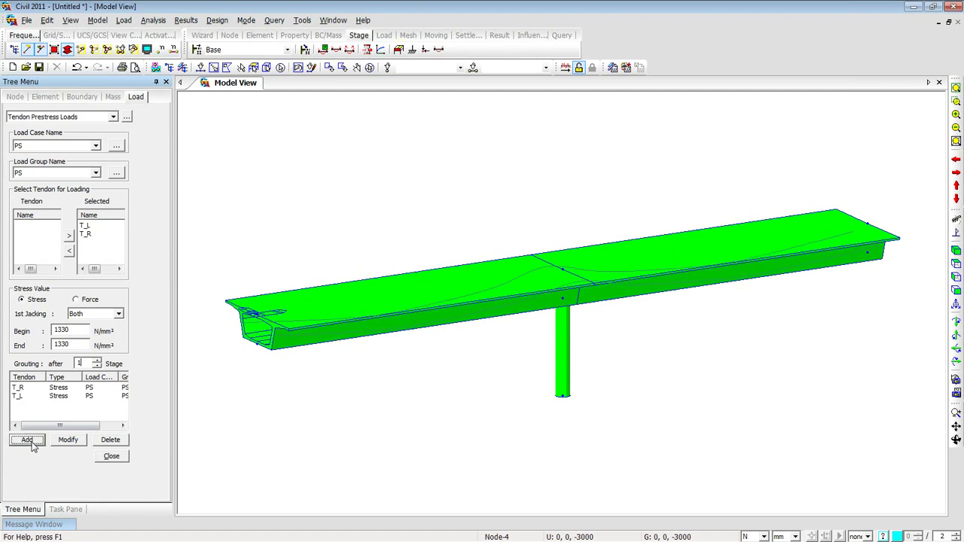
pyautogui.click(111, 457)
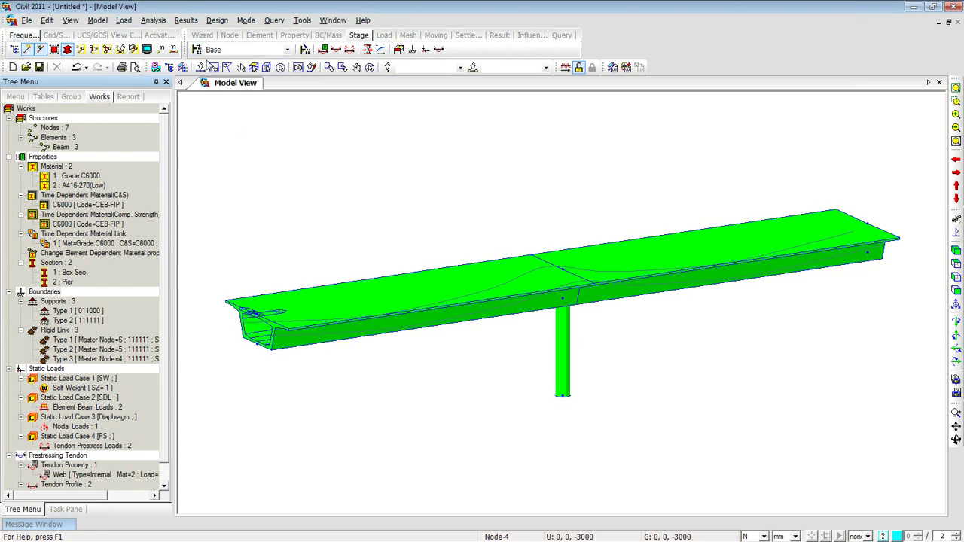
# Step: Generate construction stages CS1 to CS4, saving results for both the stage and additional steps
pyautogui.click(196, 51)
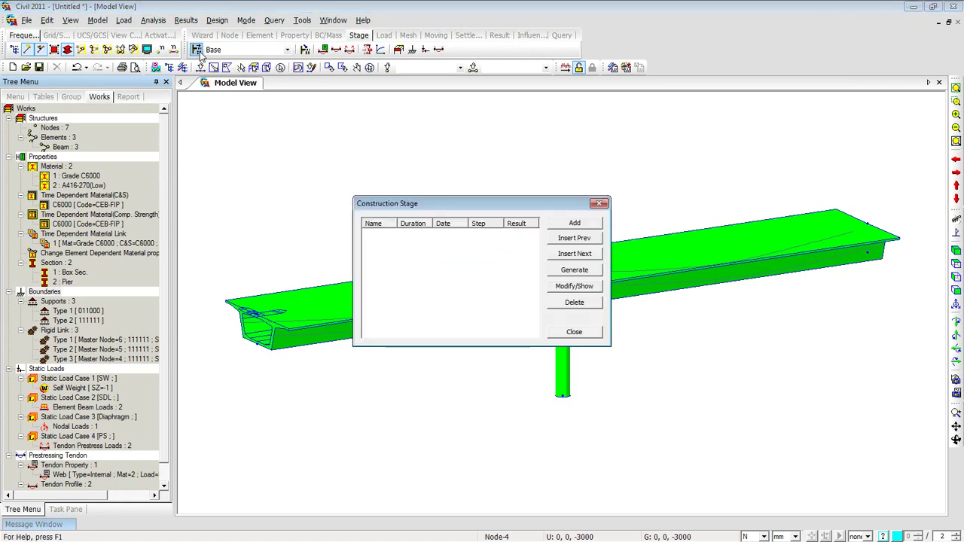
pyautogui.click(571, 273)
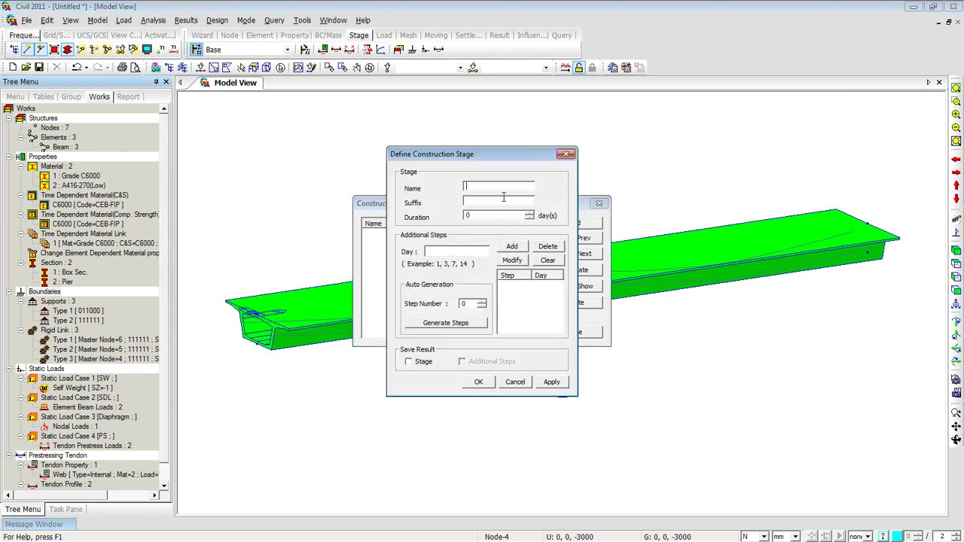
pyautogui.write('S')
pyautogui.click(508, 200)
pyautogui.write('1to4')
pyautogui.click(408, 361)
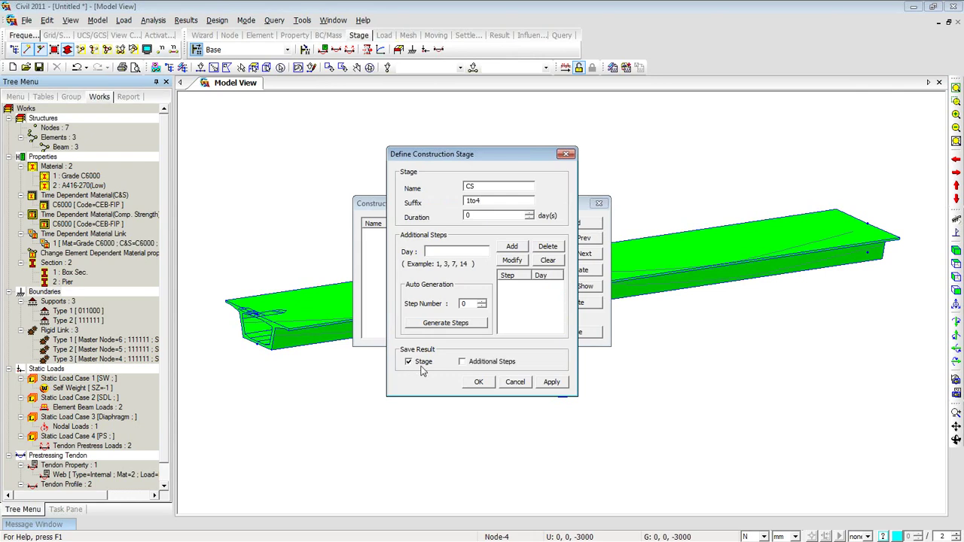
pyautogui.click(462, 362)
pyautogui.click(480, 383)
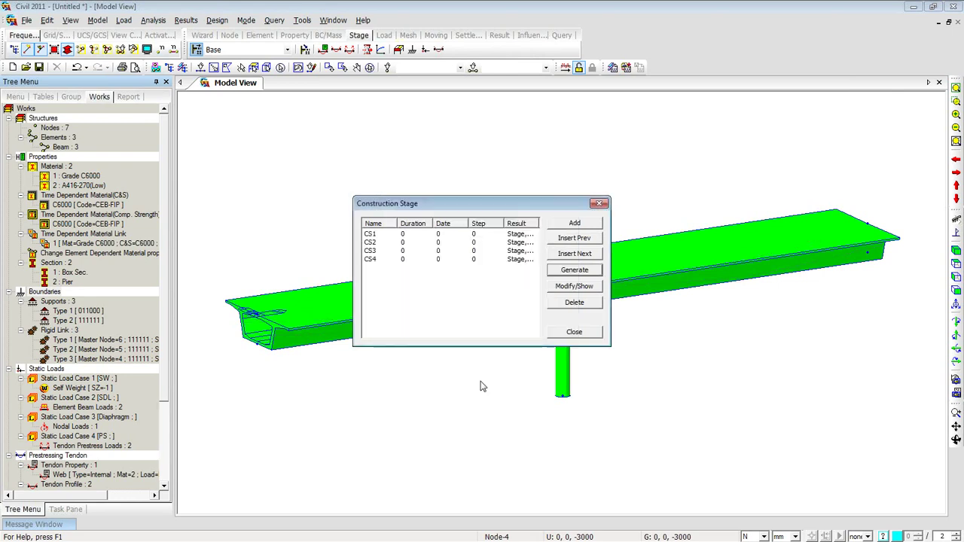
# Step: Set stage CS1's duration to 21 days and activate the Pier & Abutments element group at an age of 30 days
pyautogui.doubleClick(405, 237)
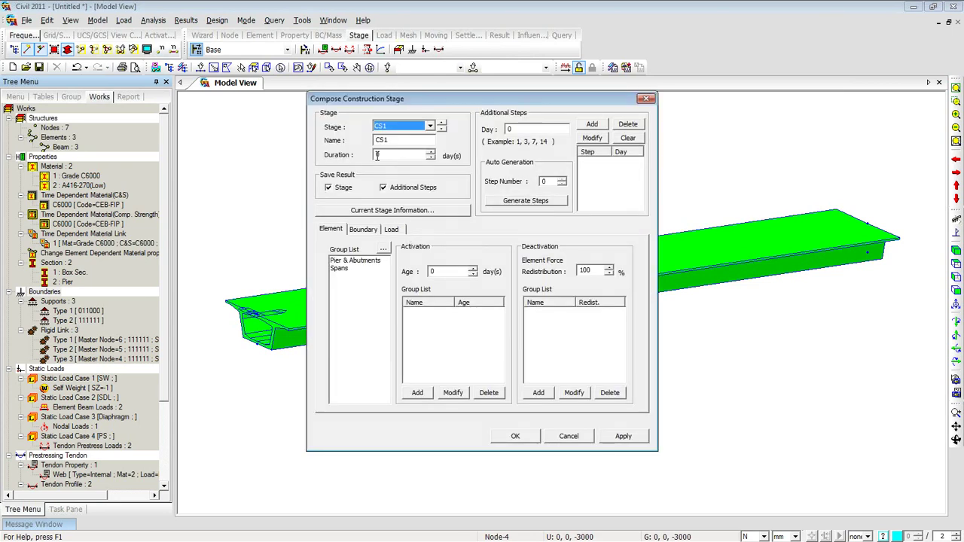
pyautogui.click(377, 154)
pyautogui.write('21')
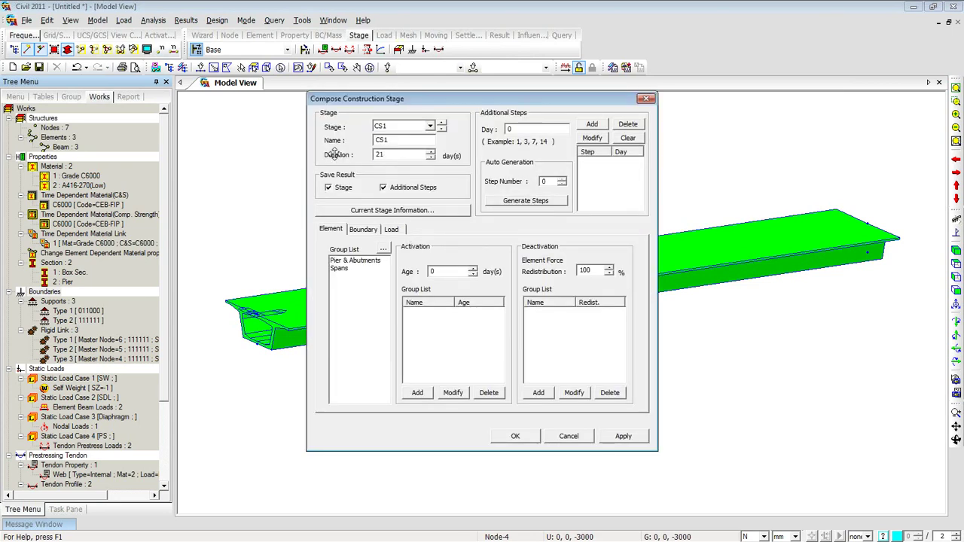
pyautogui.click(349, 261)
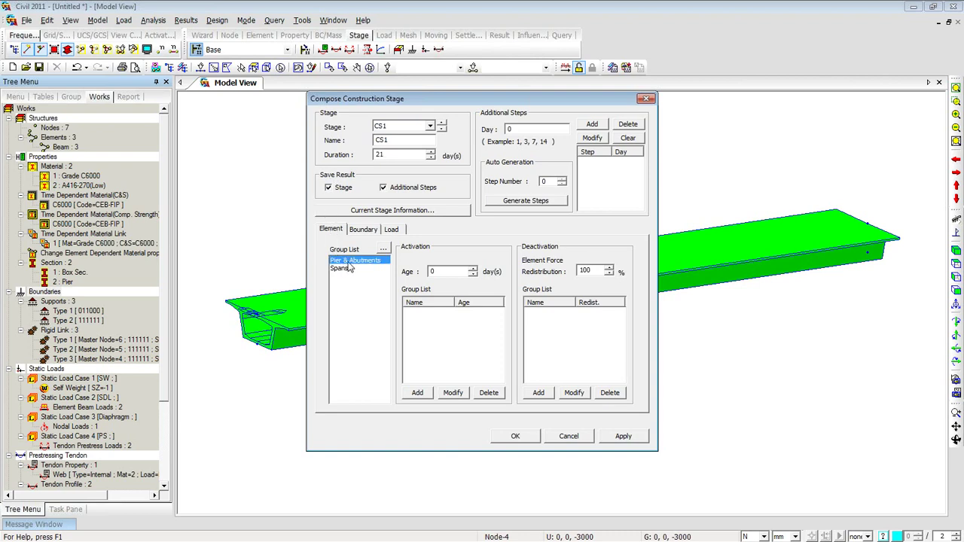
pyautogui.doubleClick(430, 272)
pyautogui.write('30')
pyautogui.click(423, 393)
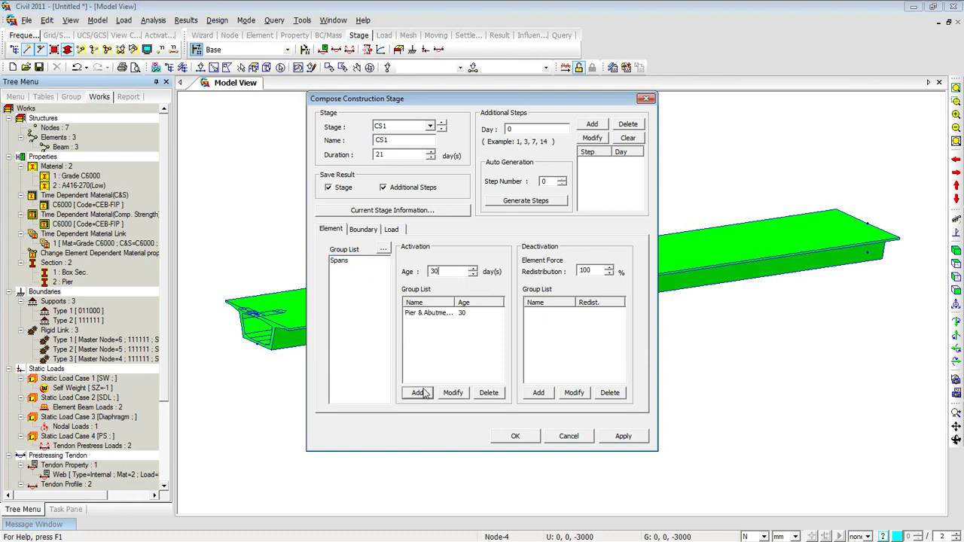
# Step: Activate the Piers & Abutments boundary group as Deformed and load group SW on the first day in CS1, and apply the stage
pyautogui.click(364, 230)
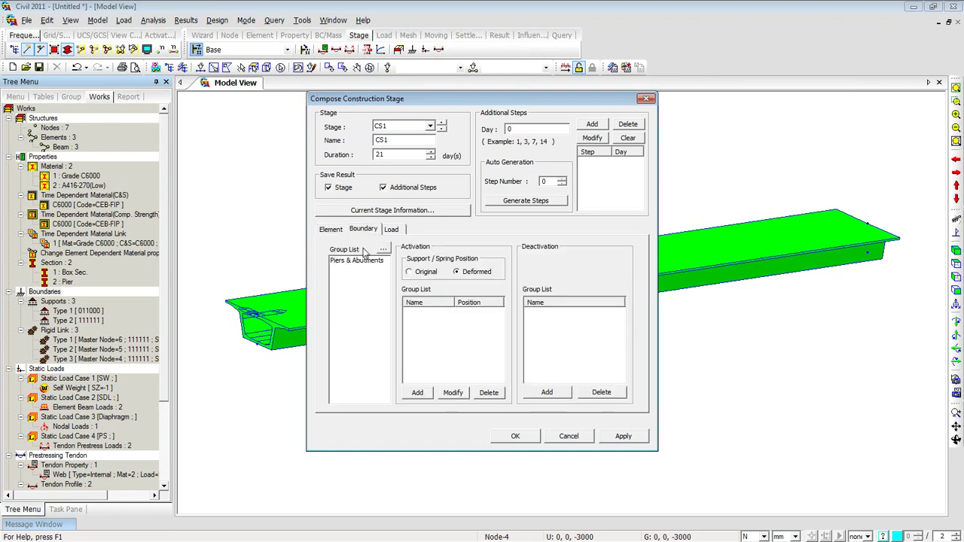
pyautogui.click(357, 261)
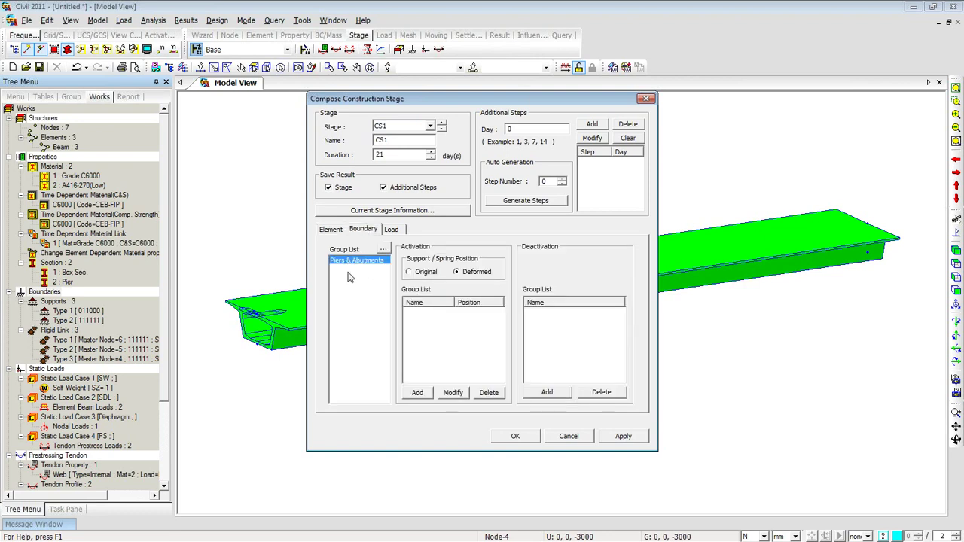
pyautogui.click(417, 393)
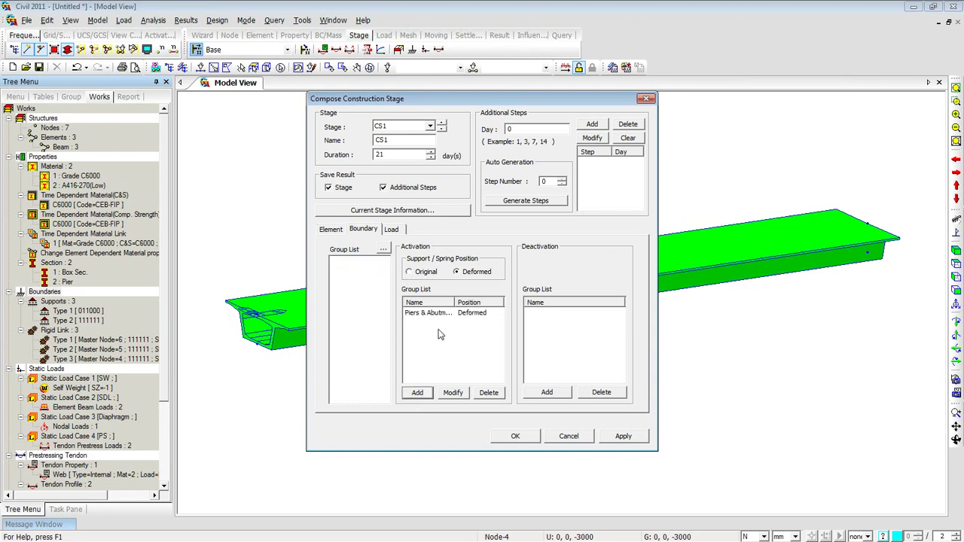
pyautogui.click(392, 230)
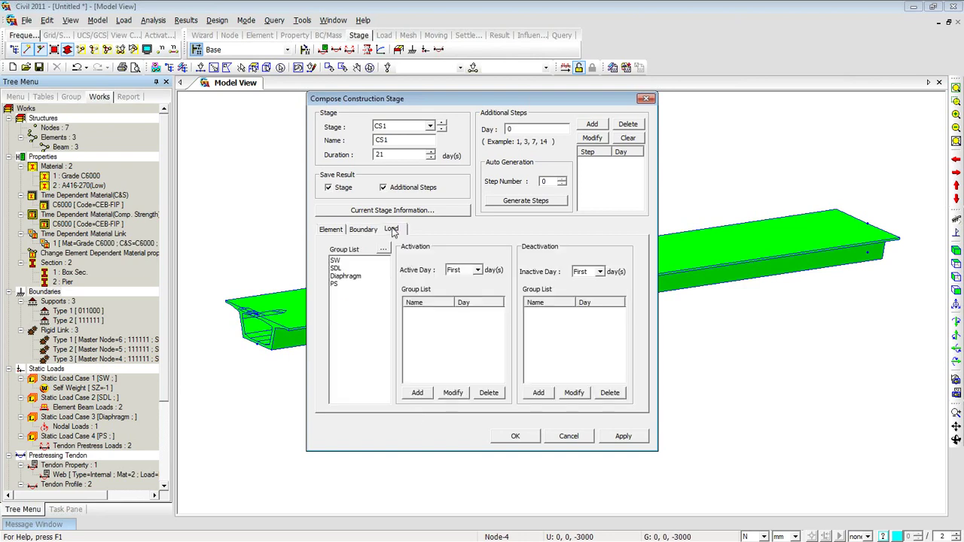
pyautogui.click(340, 261)
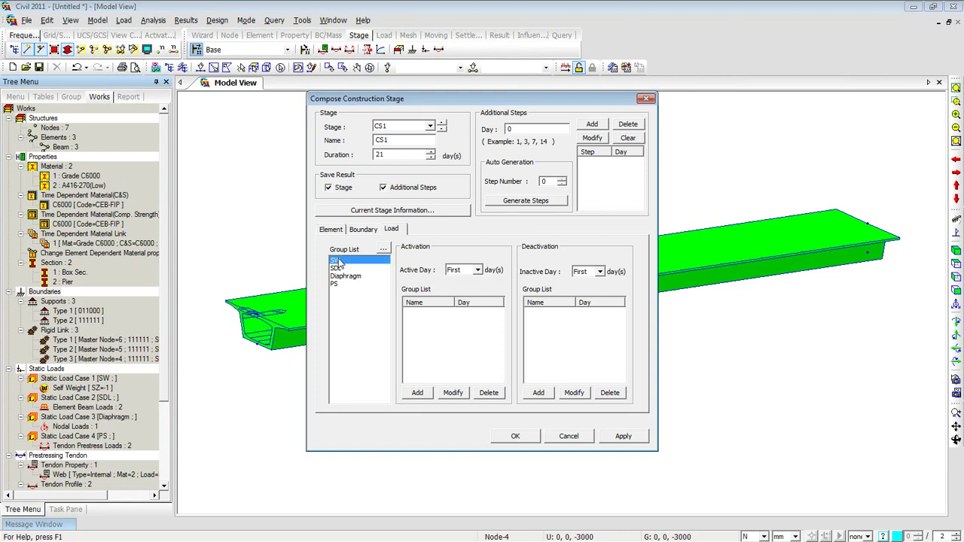
pyautogui.click(417, 392)
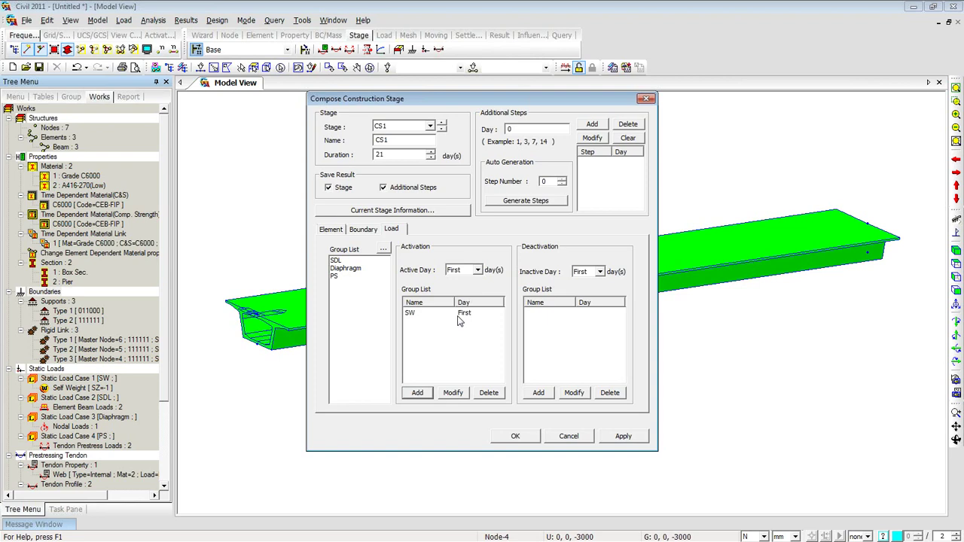
pyautogui.click(621, 438)
# Step: Set stage CS2's duration to 14 days and activate the Spans element group at an age of 14 days
pyautogui.click(443, 123)
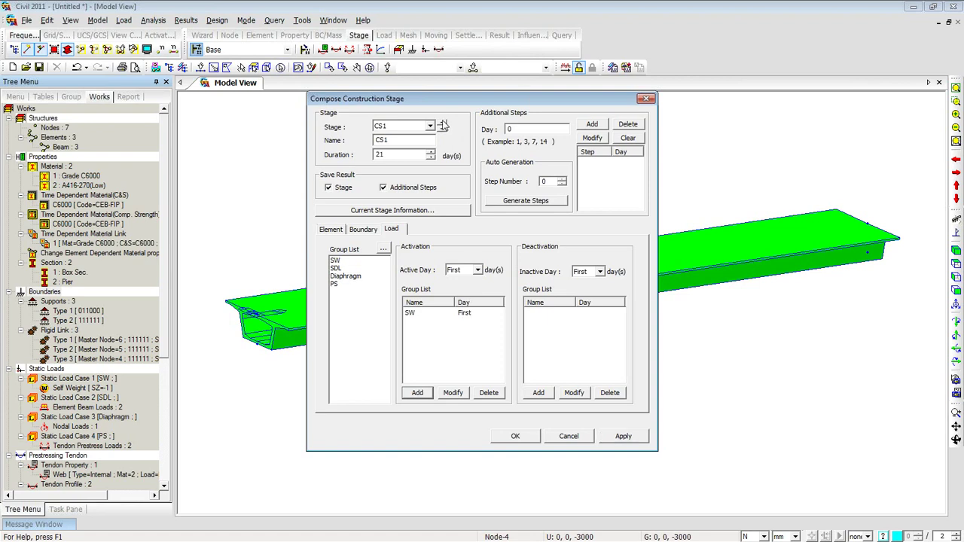
pyautogui.doubleClick(394, 155)
pyautogui.write('14')
pyautogui.click(332, 231)
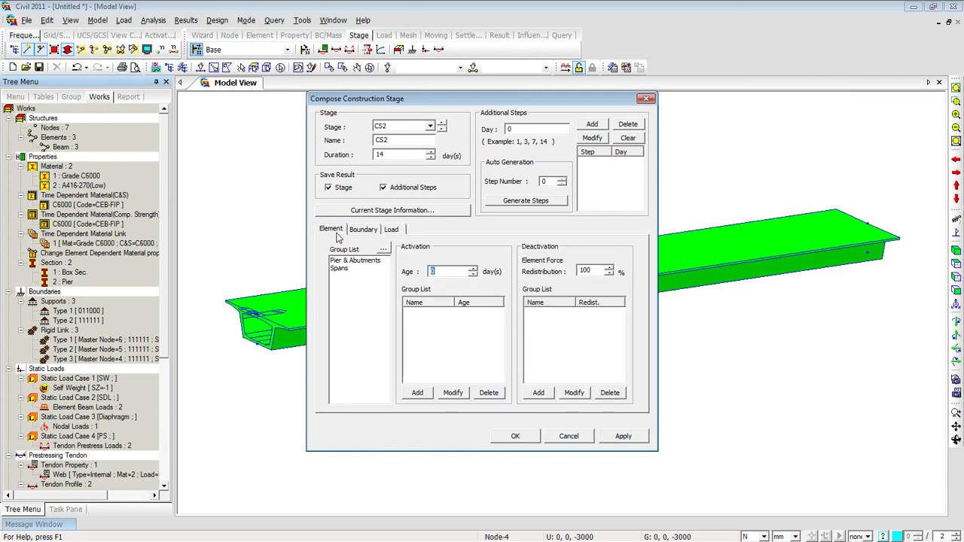
pyautogui.click(340, 270)
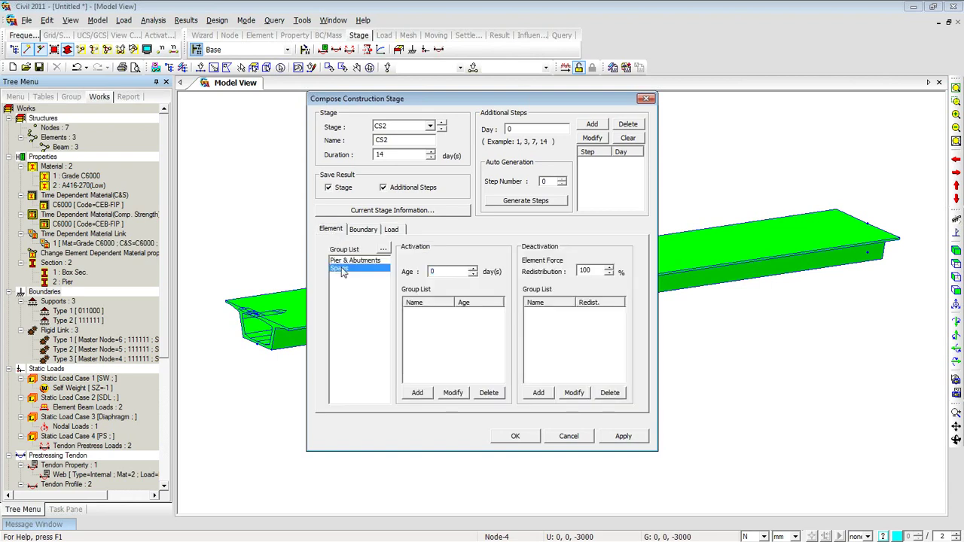
pyautogui.doubleClick(433, 271)
pyautogui.write('14')
pyautogui.click(418, 393)
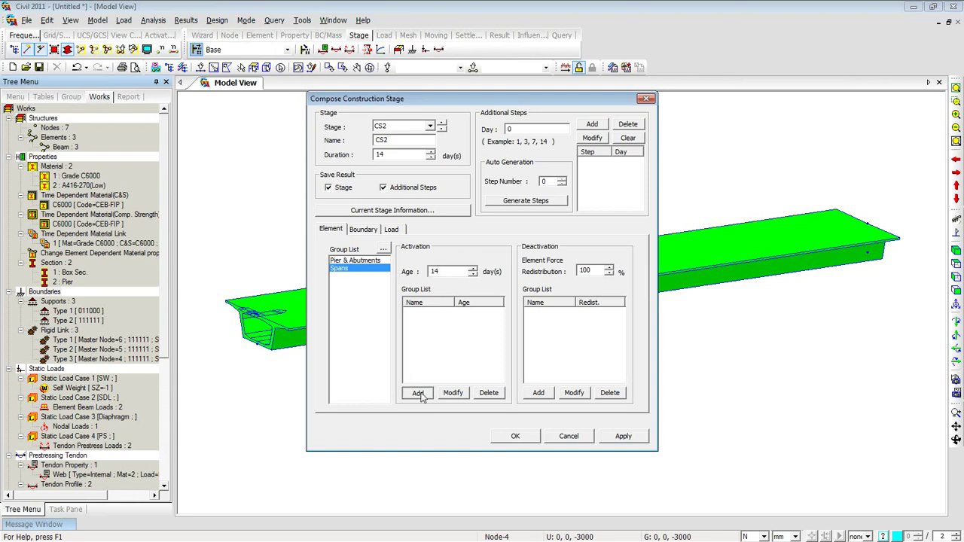
# Step: Activate the Diaphragm load group on the first day of stage CS2
pyautogui.click(363, 229)
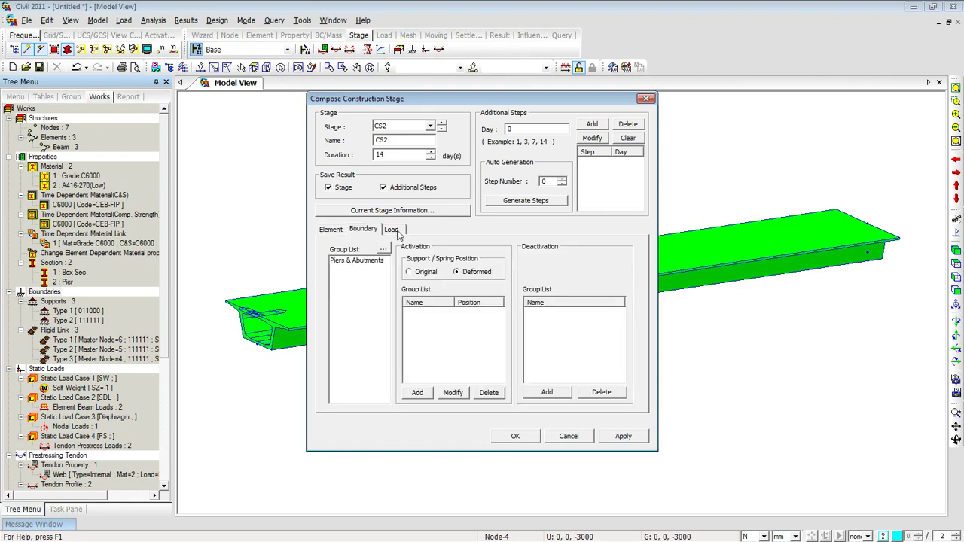
pyautogui.click(397, 231)
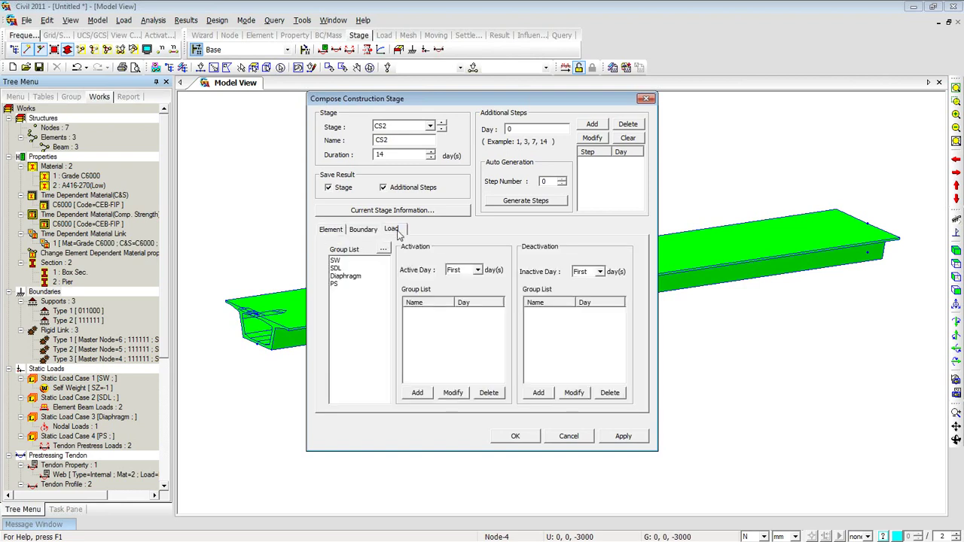
pyautogui.click(356, 276)
pyautogui.click(417, 393)
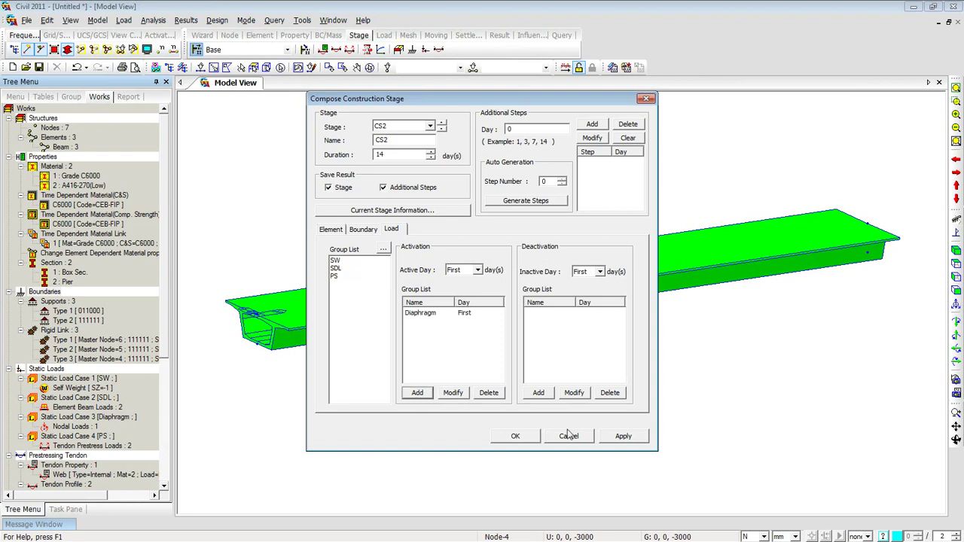
# Step: Apply stage CS2 and set stage CS3's duration to 1 day
pyautogui.click(619, 436)
pyautogui.click(332, 229)
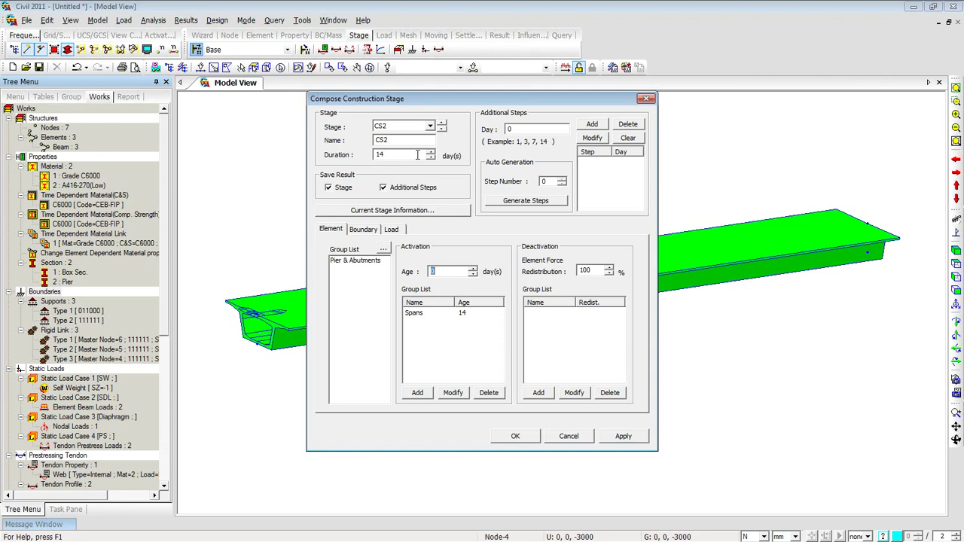
pyautogui.click(443, 126)
pyautogui.click(443, 125)
pyautogui.moveTo(387, 154); pyautogui.dragTo(357, 155)
pyautogui.write('1')
# Step: Activate the PS load group on the first day of stage CS3 and apply the stage
pyautogui.click(391, 229)
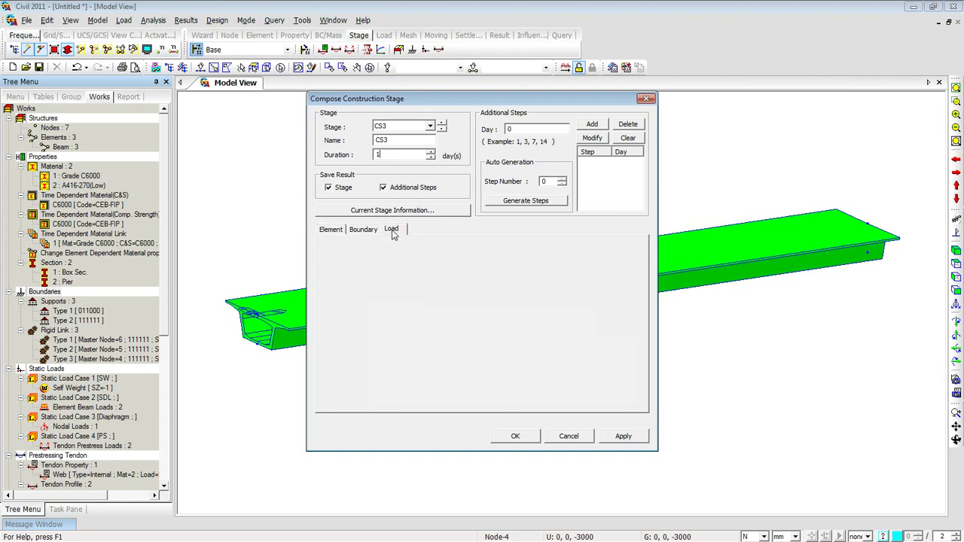
pyautogui.click(341, 284)
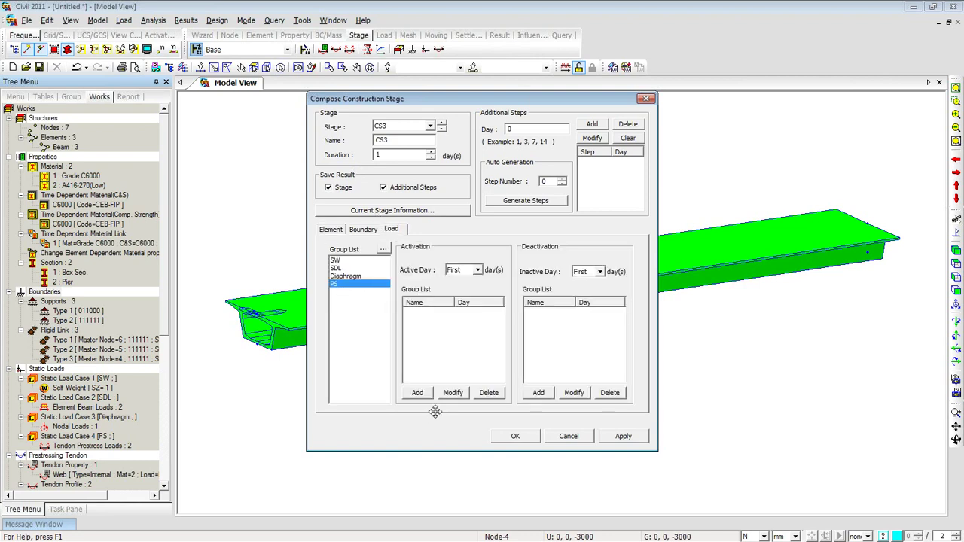
pyautogui.click(418, 393)
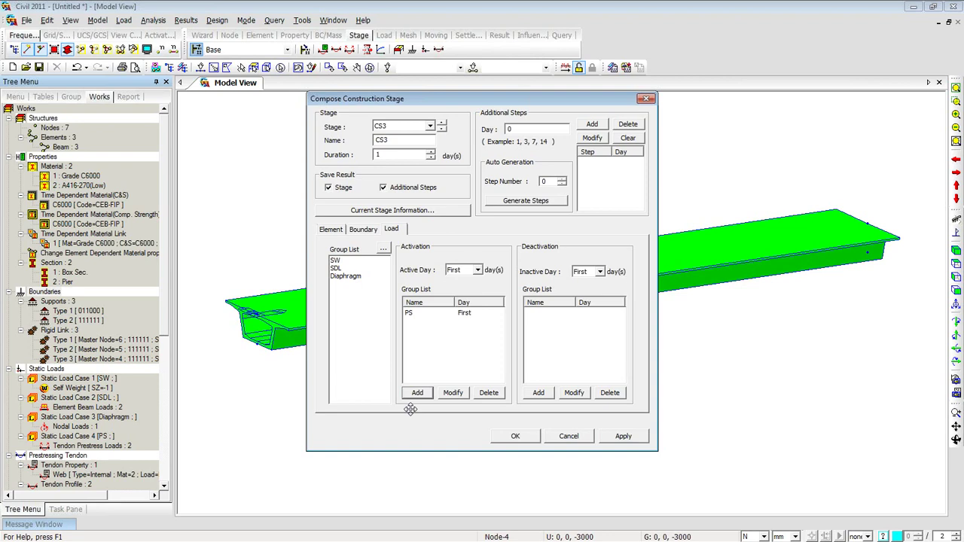
pyautogui.click(619, 436)
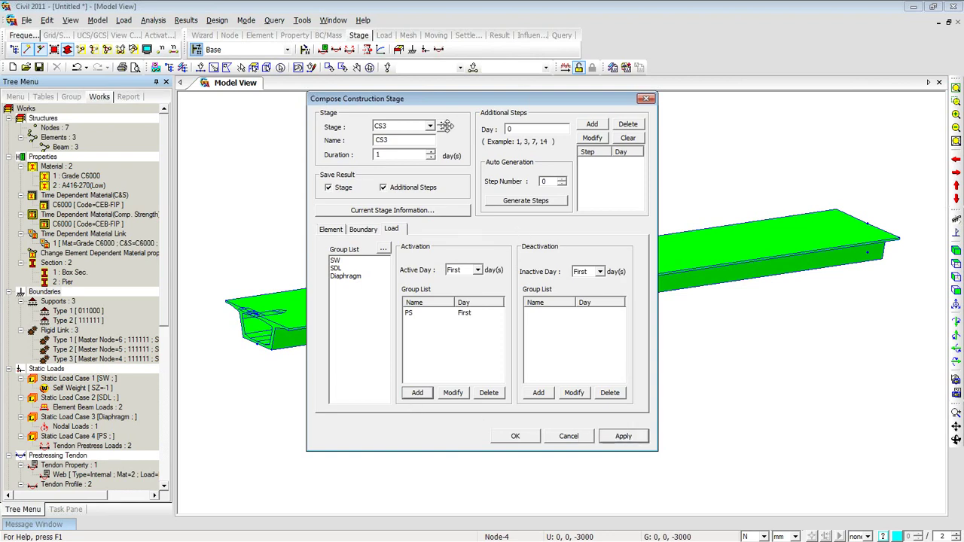
# Step: Set stage CS4's duration to 10000 days, activate the SDL load group on its first day, and finish the construction stage definition
pyautogui.click(442, 129)
pyautogui.doubleClick(399, 155)
pyautogui.write('10000')
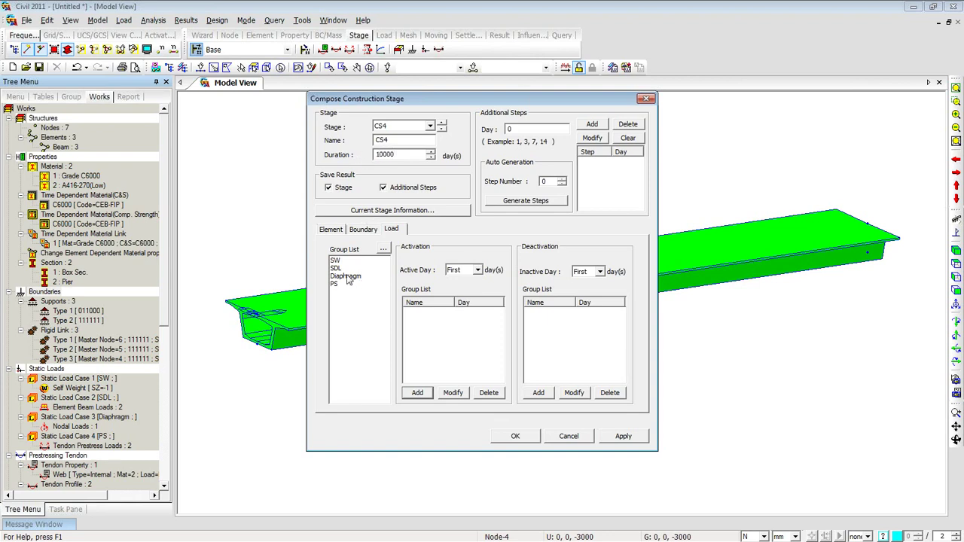
pyautogui.click(337, 268)
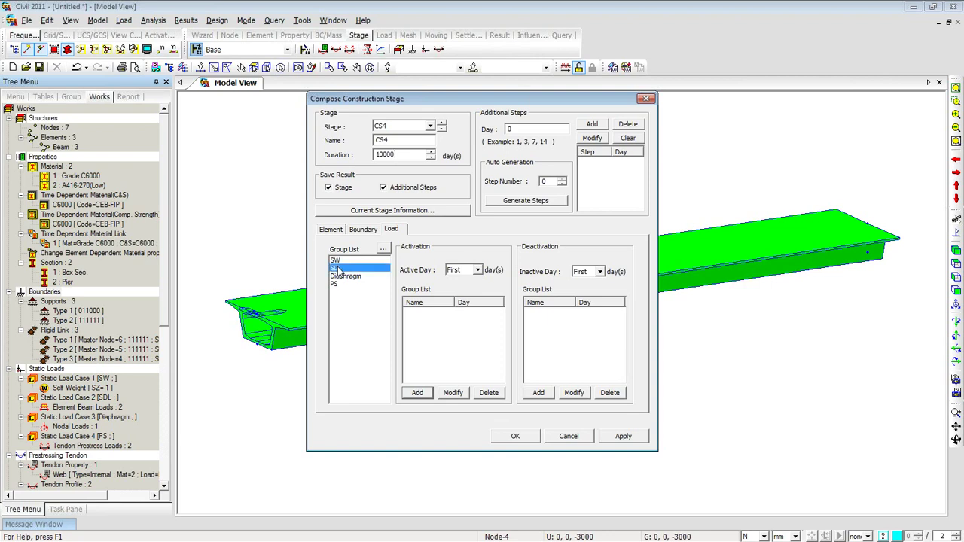
pyautogui.click(418, 393)
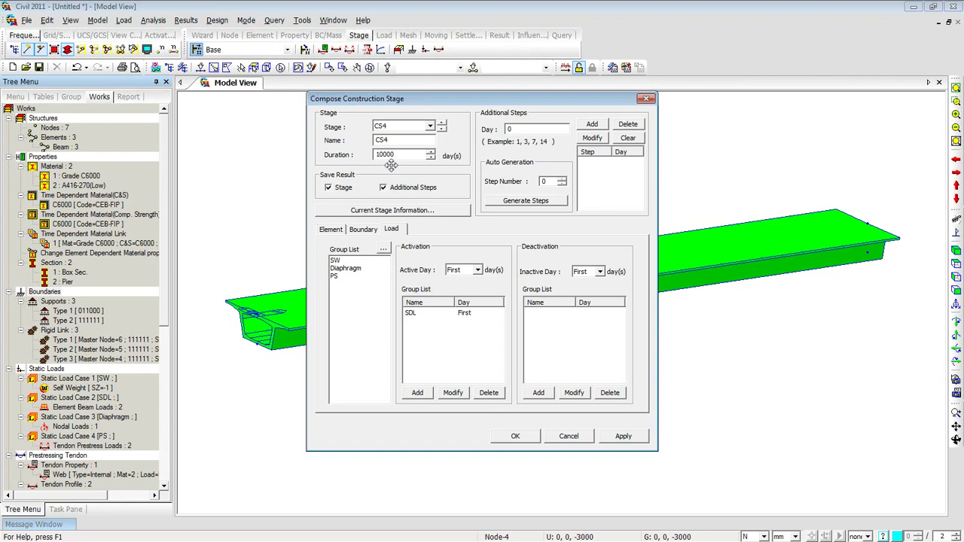
pyautogui.click(516, 436)
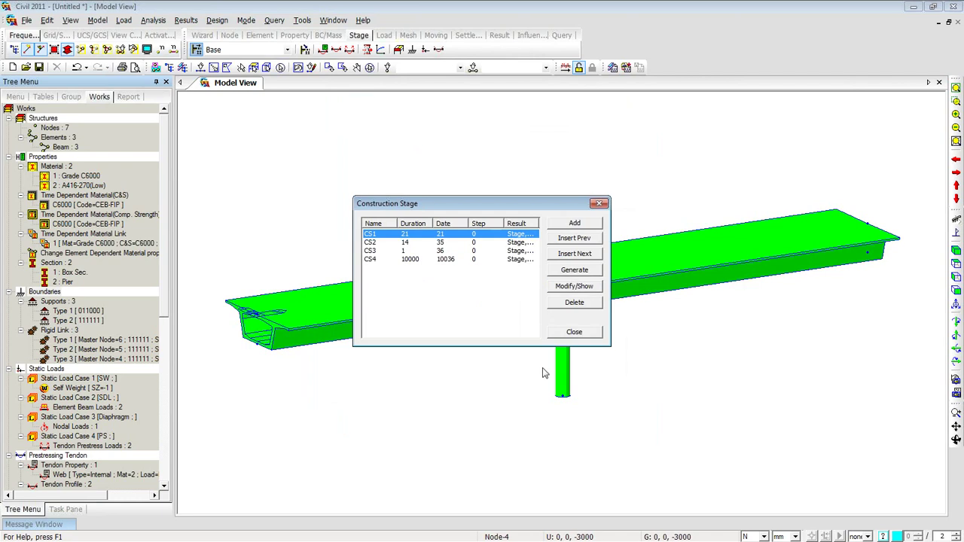
pyautogui.click(574, 332)
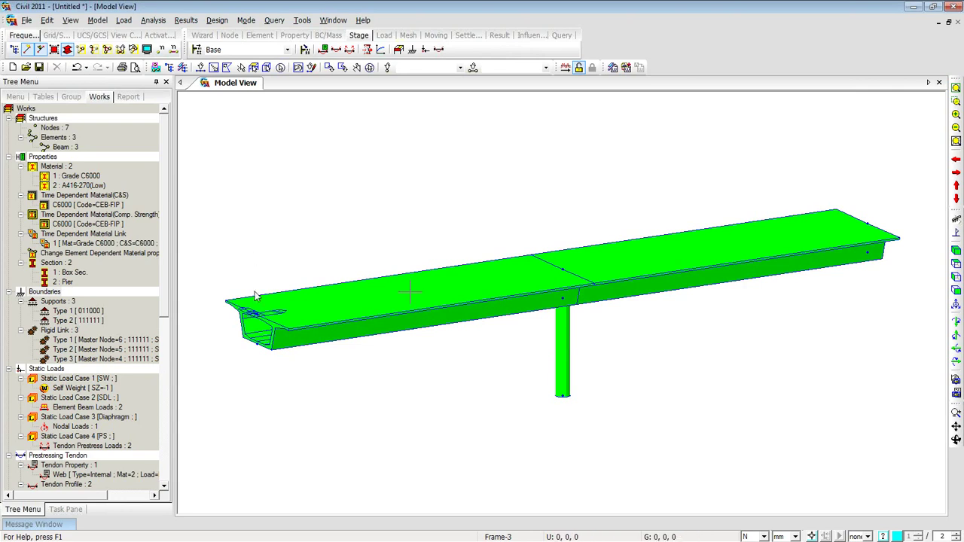
# Step: Open the construction stage analysis control data and accept the time dependent effect settings with both creep and shrinkage
pyautogui.click(153, 21)
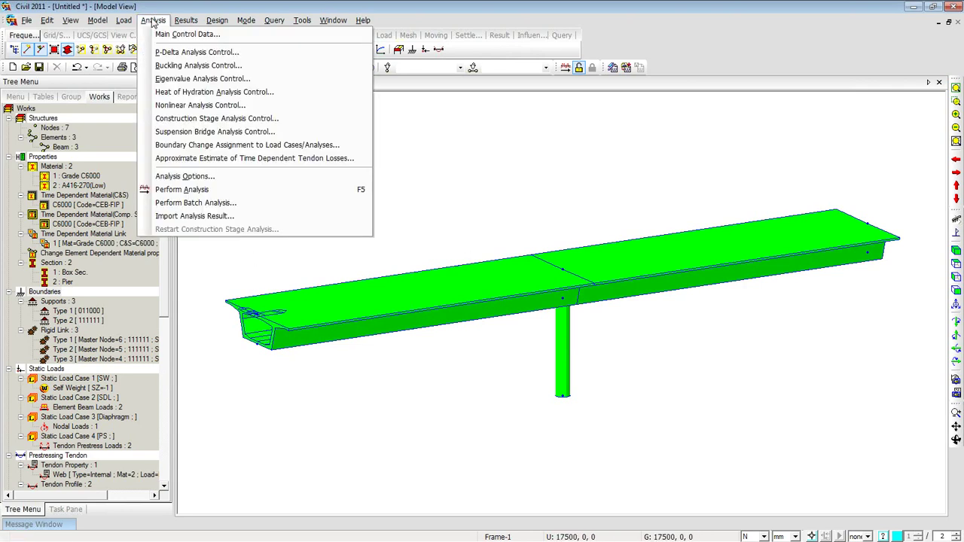
pyautogui.click(170, 119)
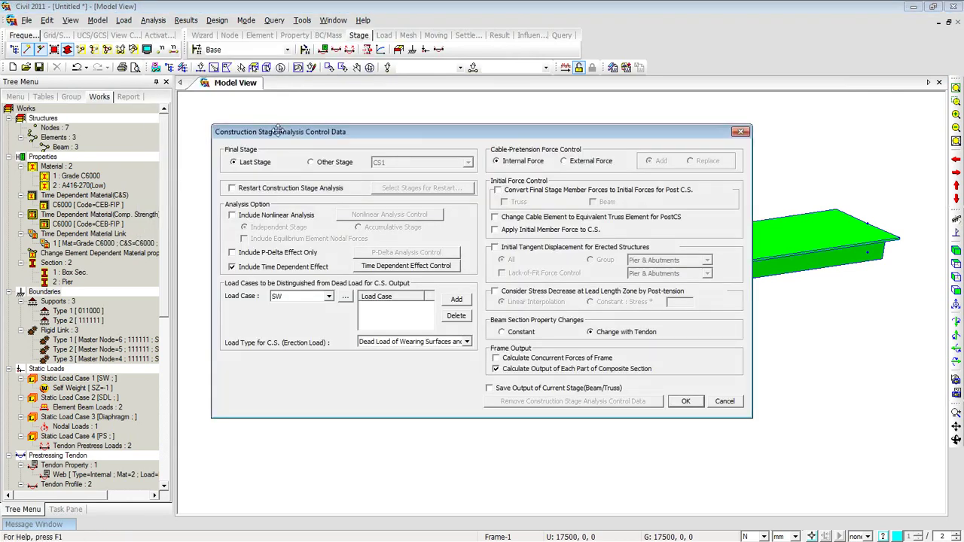
pyautogui.moveTo(278, 132); pyautogui.dragTo(277, 103)
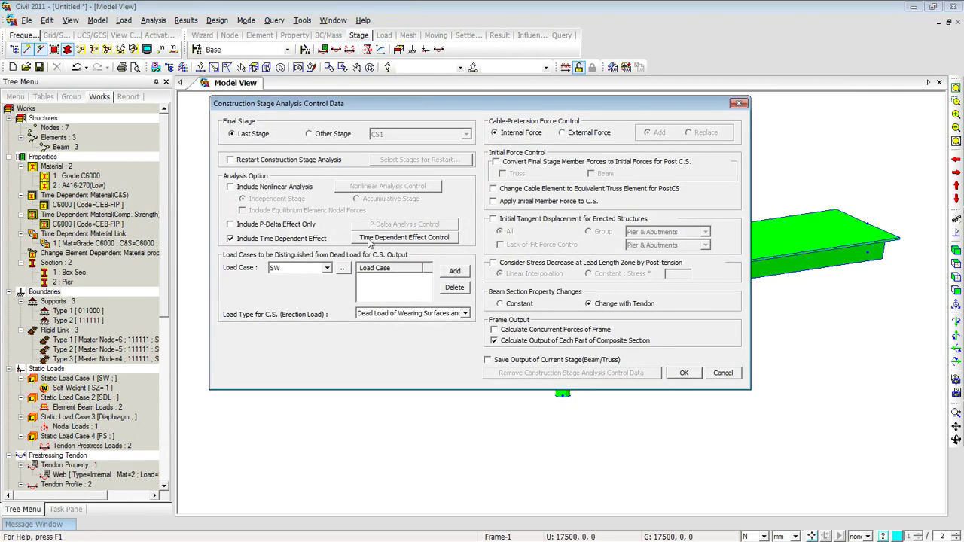
pyautogui.click(369, 238)
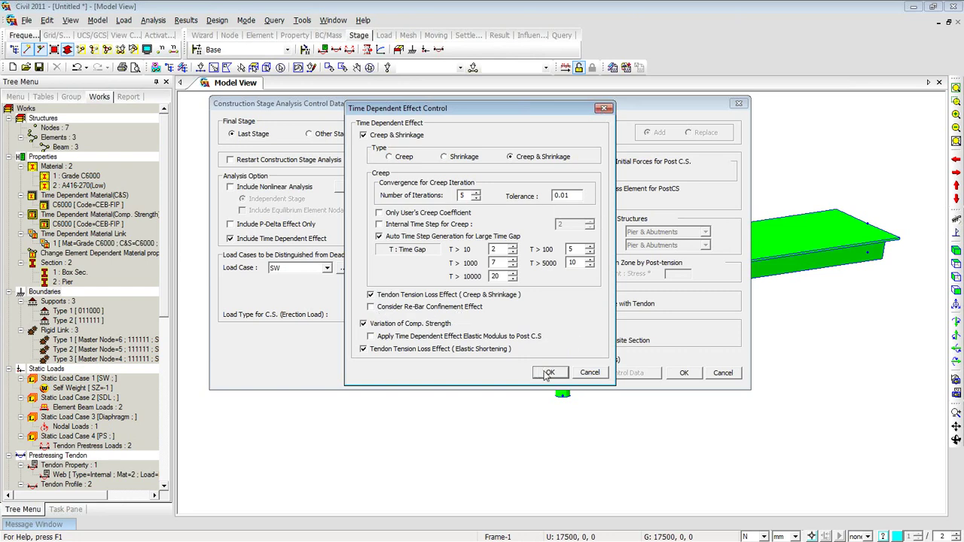
pyautogui.click(549, 373)
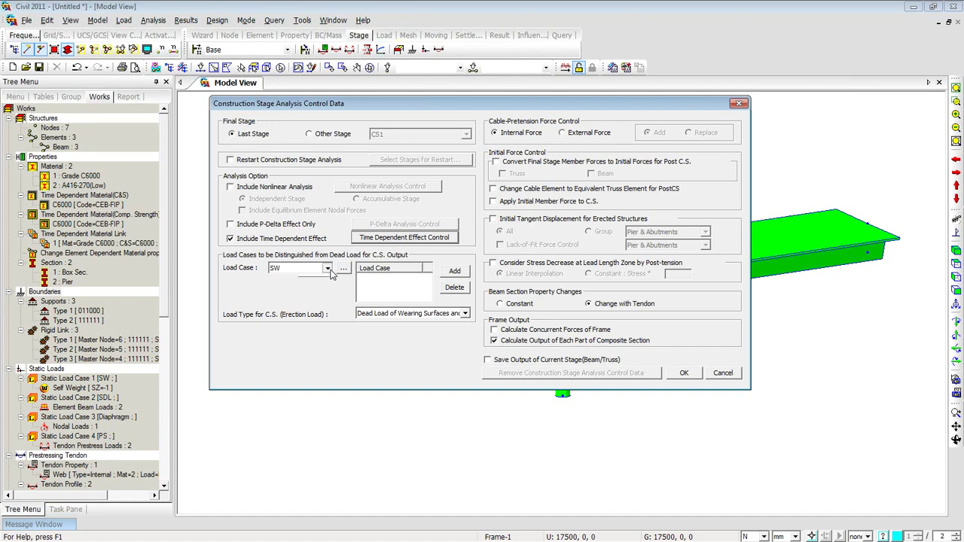
# Step: Try distinguishing load case SDL from the dead load in the construction stage output, and remove it from the list again
pyautogui.click(328, 270)
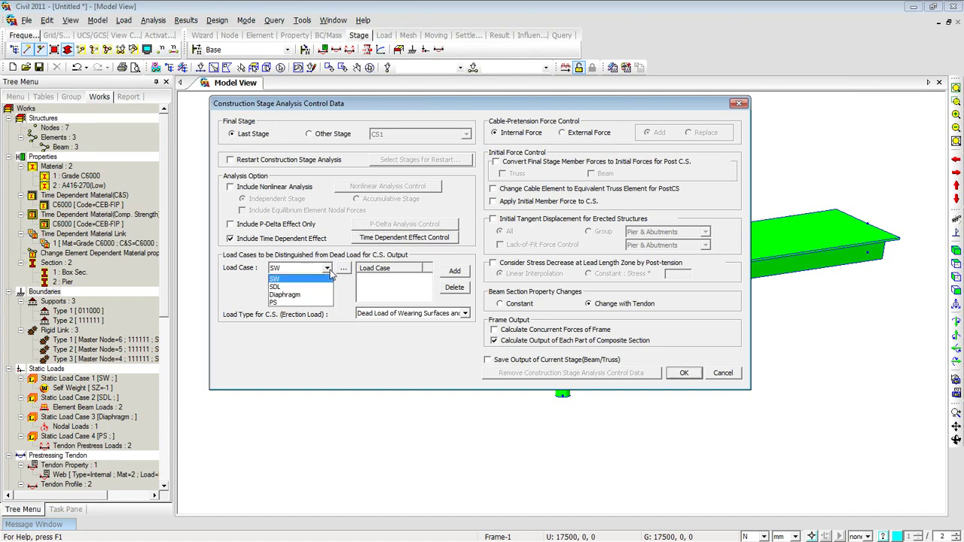
pyautogui.click(317, 289)
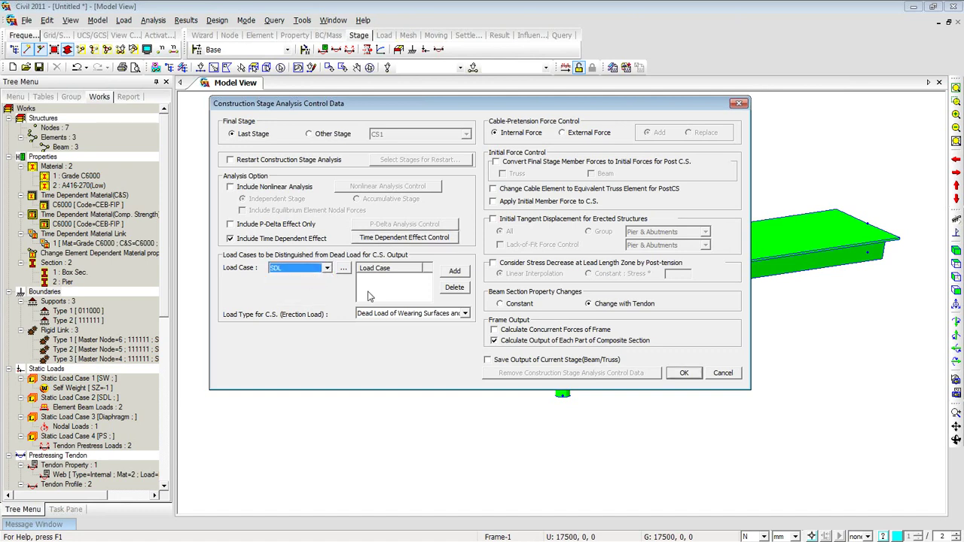
pyautogui.click(453, 275)
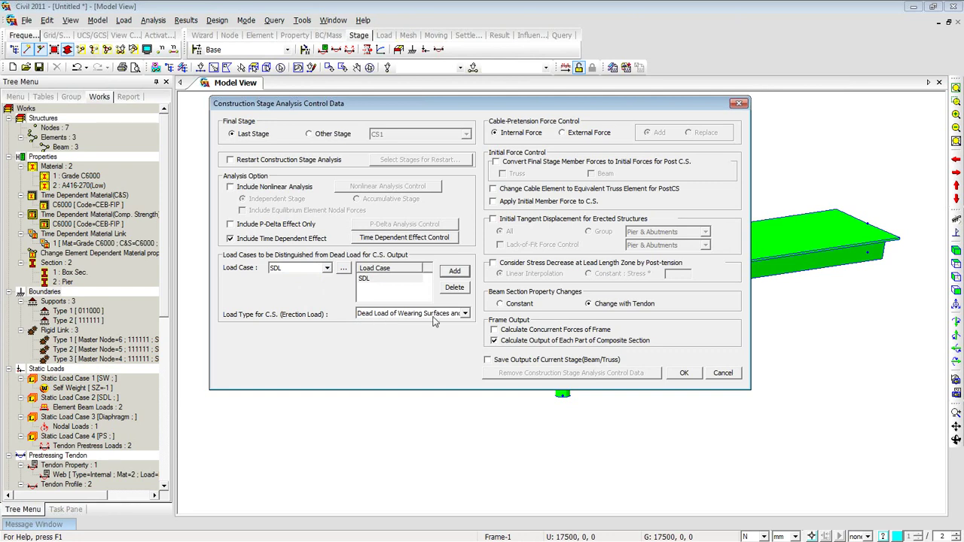
pyautogui.click(464, 313)
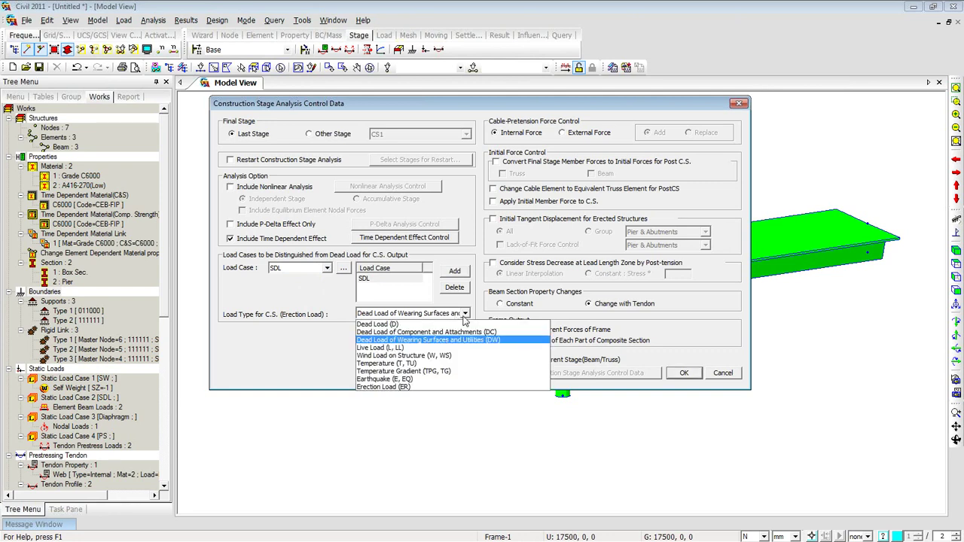
pyautogui.click(465, 320)
pyautogui.click(399, 280)
pyautogui.click(454, 288)
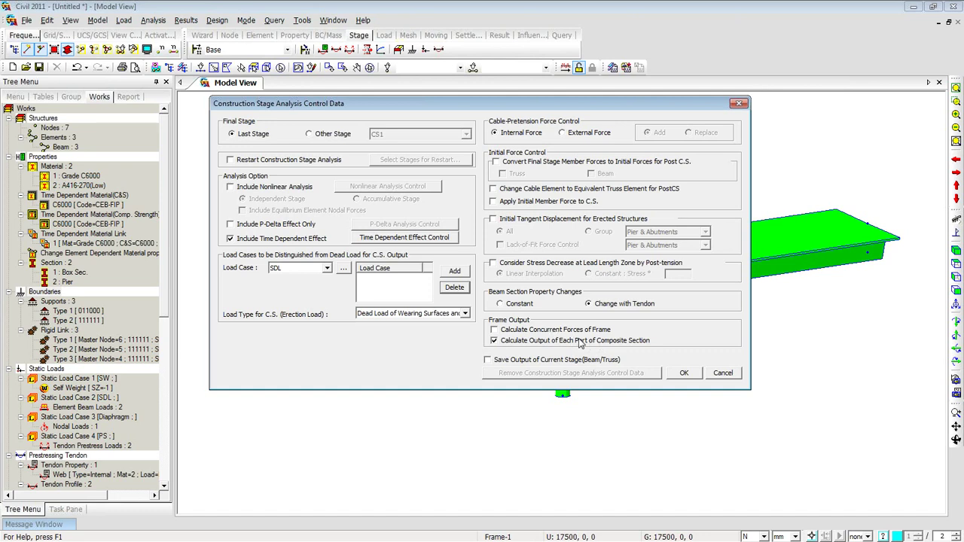
# Step: Enable initial tangent displacement for all erected structures and confirm the construction stage analysis control data
pyautogui.click(492, 220)
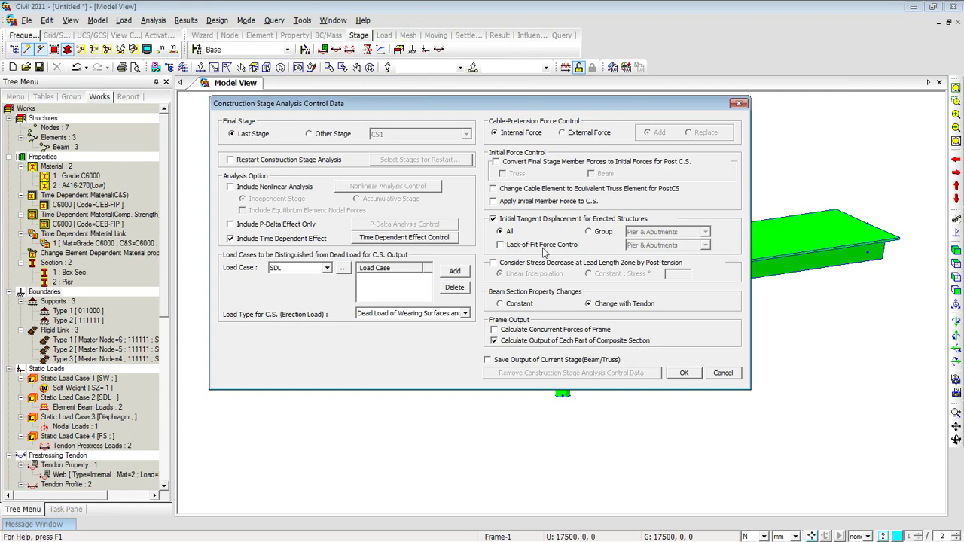
pyautogui.click(683, 373)
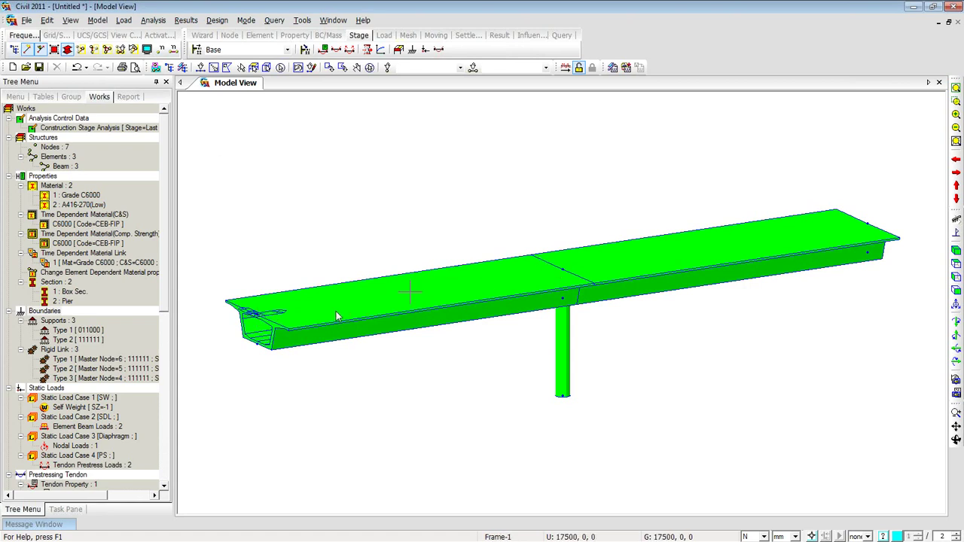
# Step: Divide both span beam elements into 7 equal-distance frame divisions each, merging duplicate nodes
pyautogui.moveTo(336, 313)
pyautogui.click(200, 67)
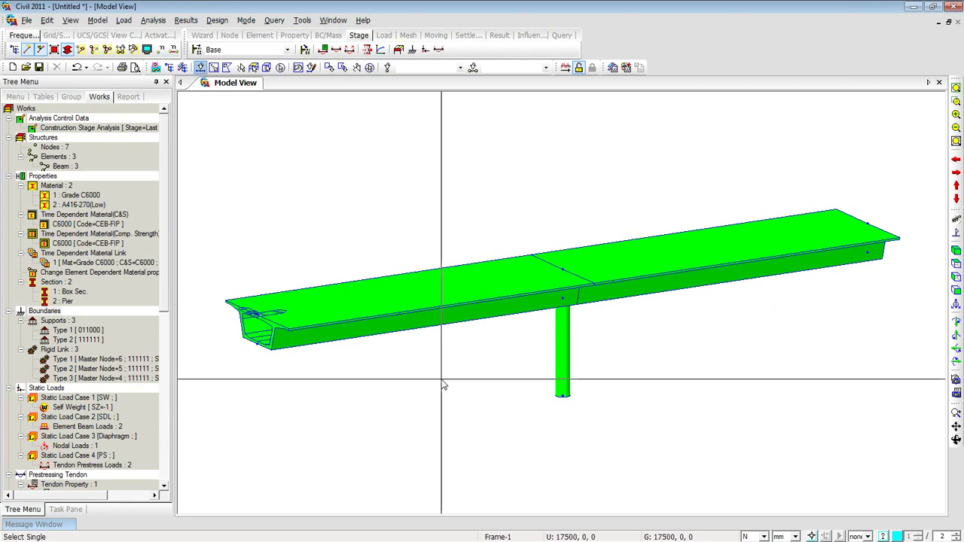
pyautogui.moveTo(464, 391); pyautogui.dragTo(360, 239)
pyautogui.moveTo(744, 318); pyautogui.dragTo(658, 158)
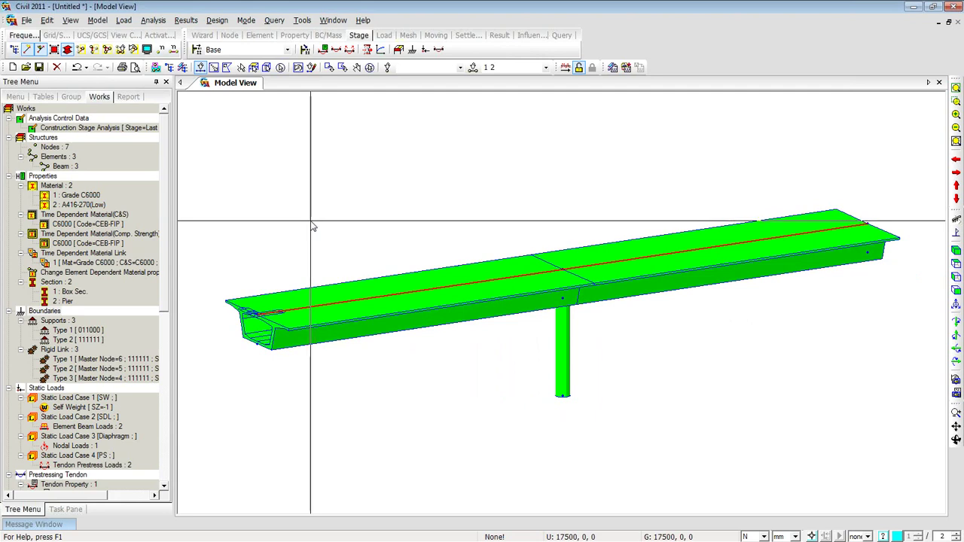
pyautogui.rightClick(226, 120)
pyautogui.moveTo(260, 126)
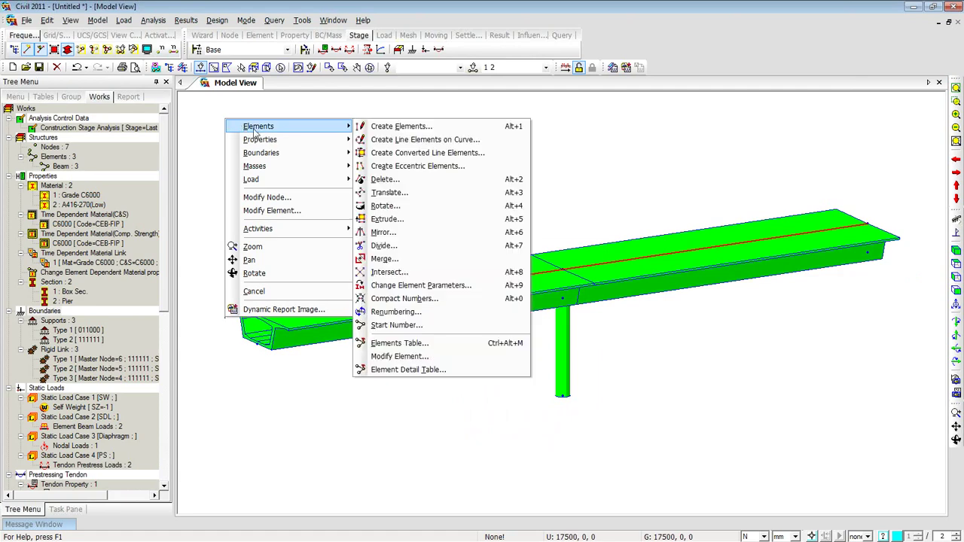
pyautogui.click(388, 245)
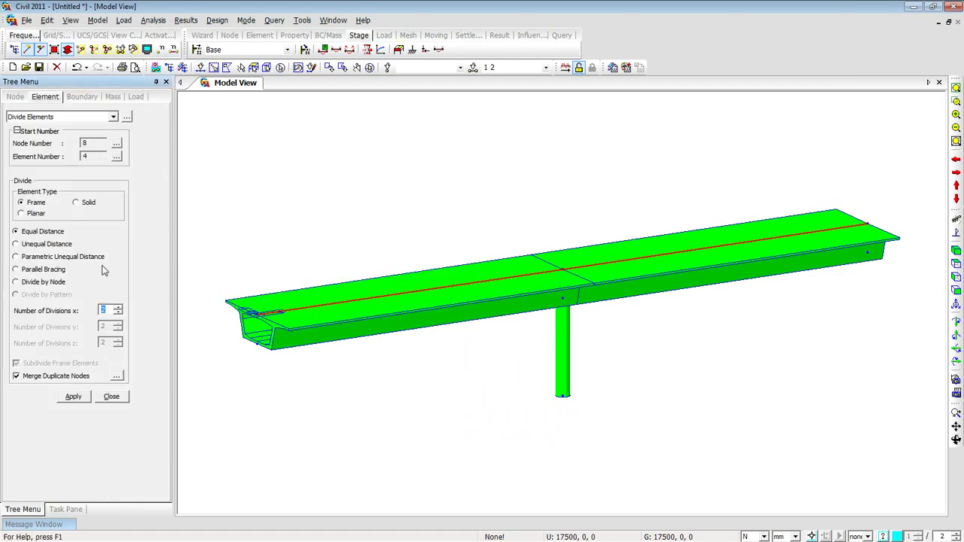
pyautogui.click(118, 307)
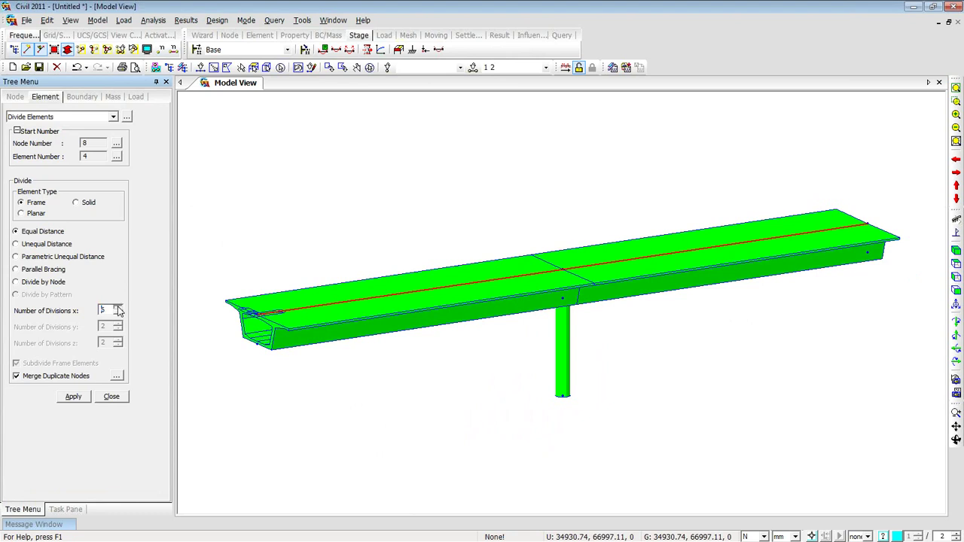
pyautogui.click(73, 397)
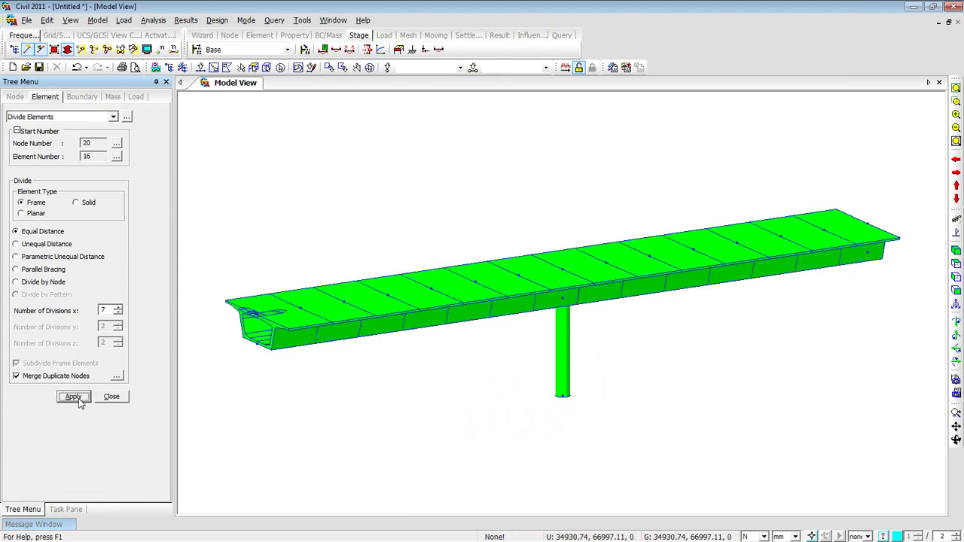
pyautogui.click(113, 398)
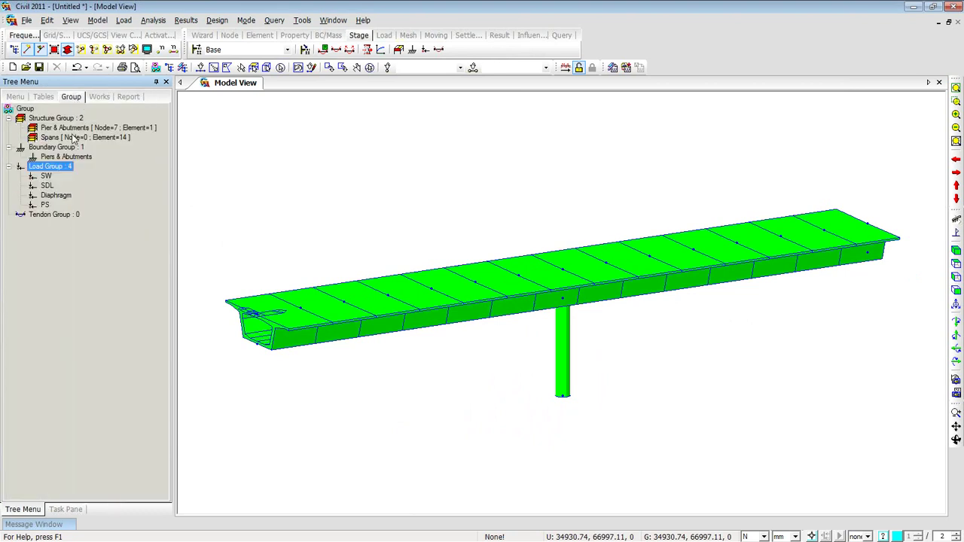
# Step: Check which elements belong to the Spans structure group and review the divided model's works tree
pyautogui.click(74, 139)
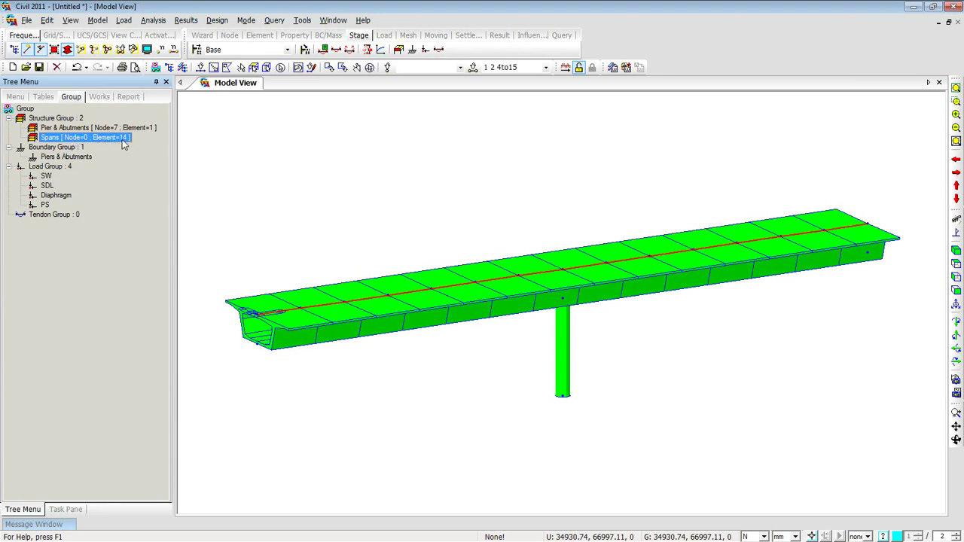
pyautogui.click(100, 98)
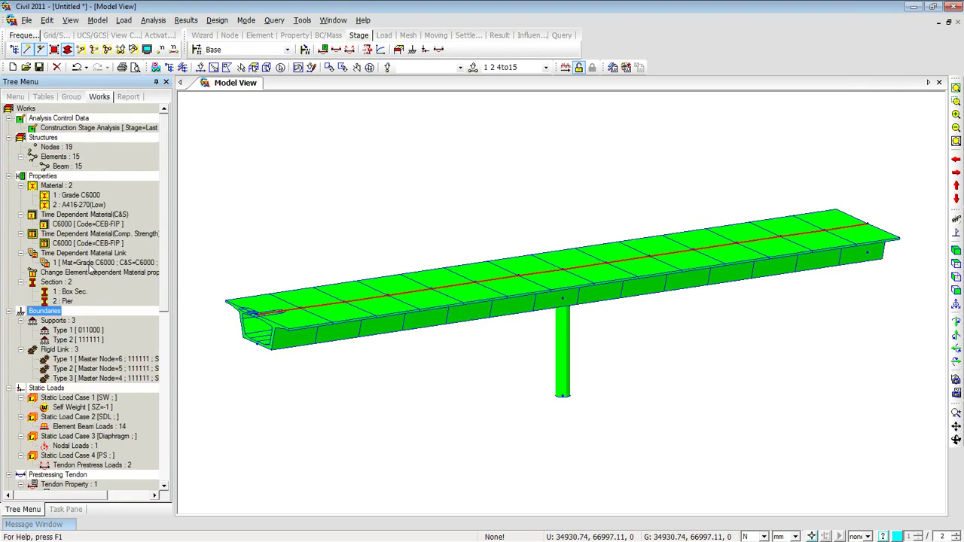